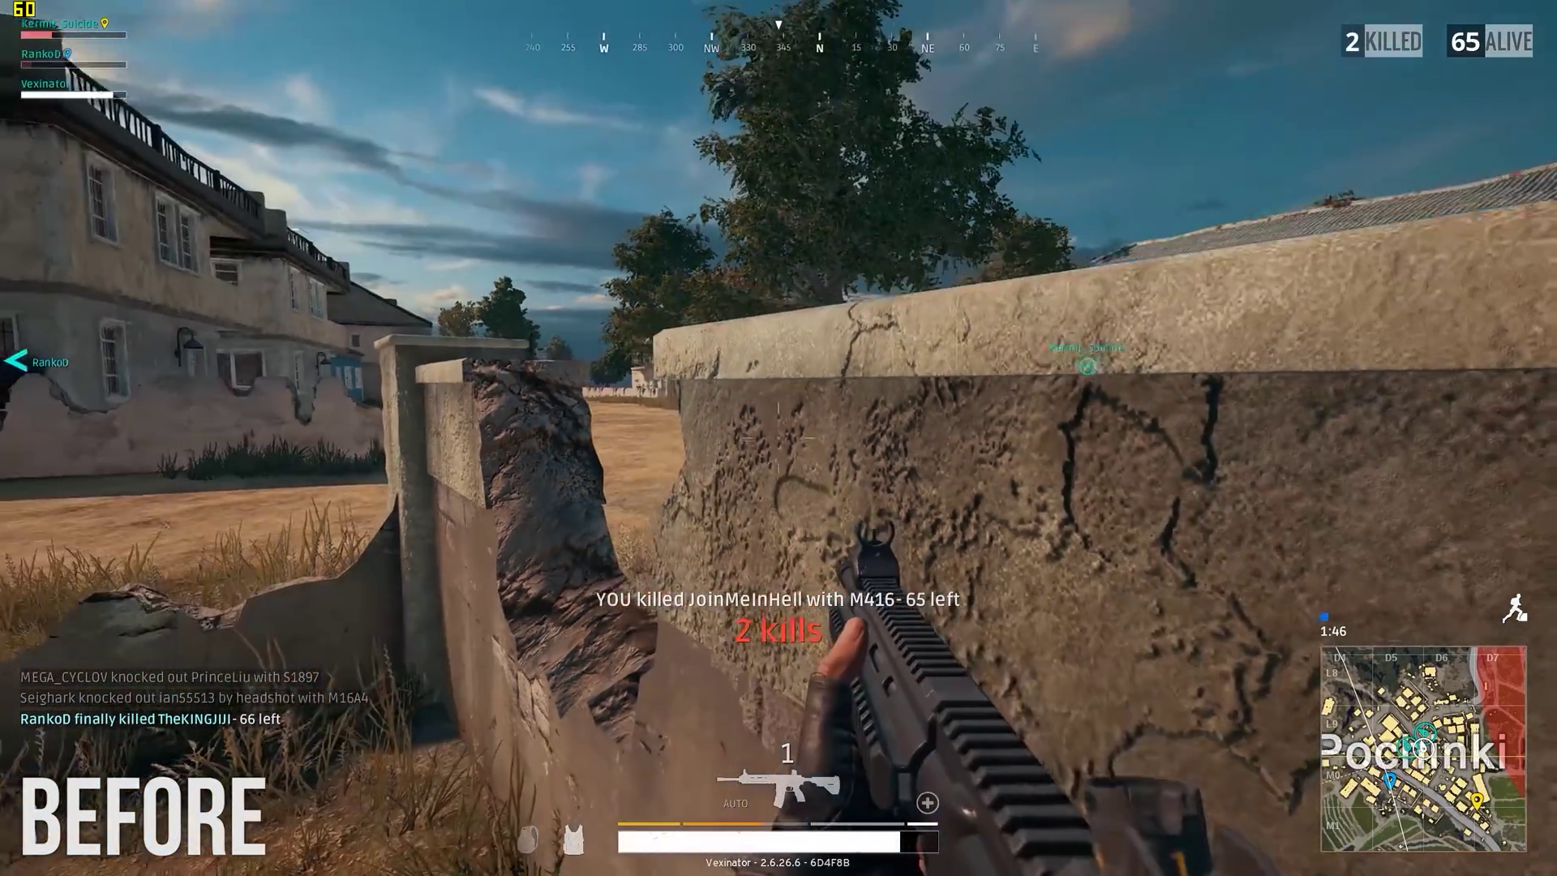
Let the PUBG intro footage play out until the empty, untitled VEGAS Pro project appears
key(a)
key(shift+w)
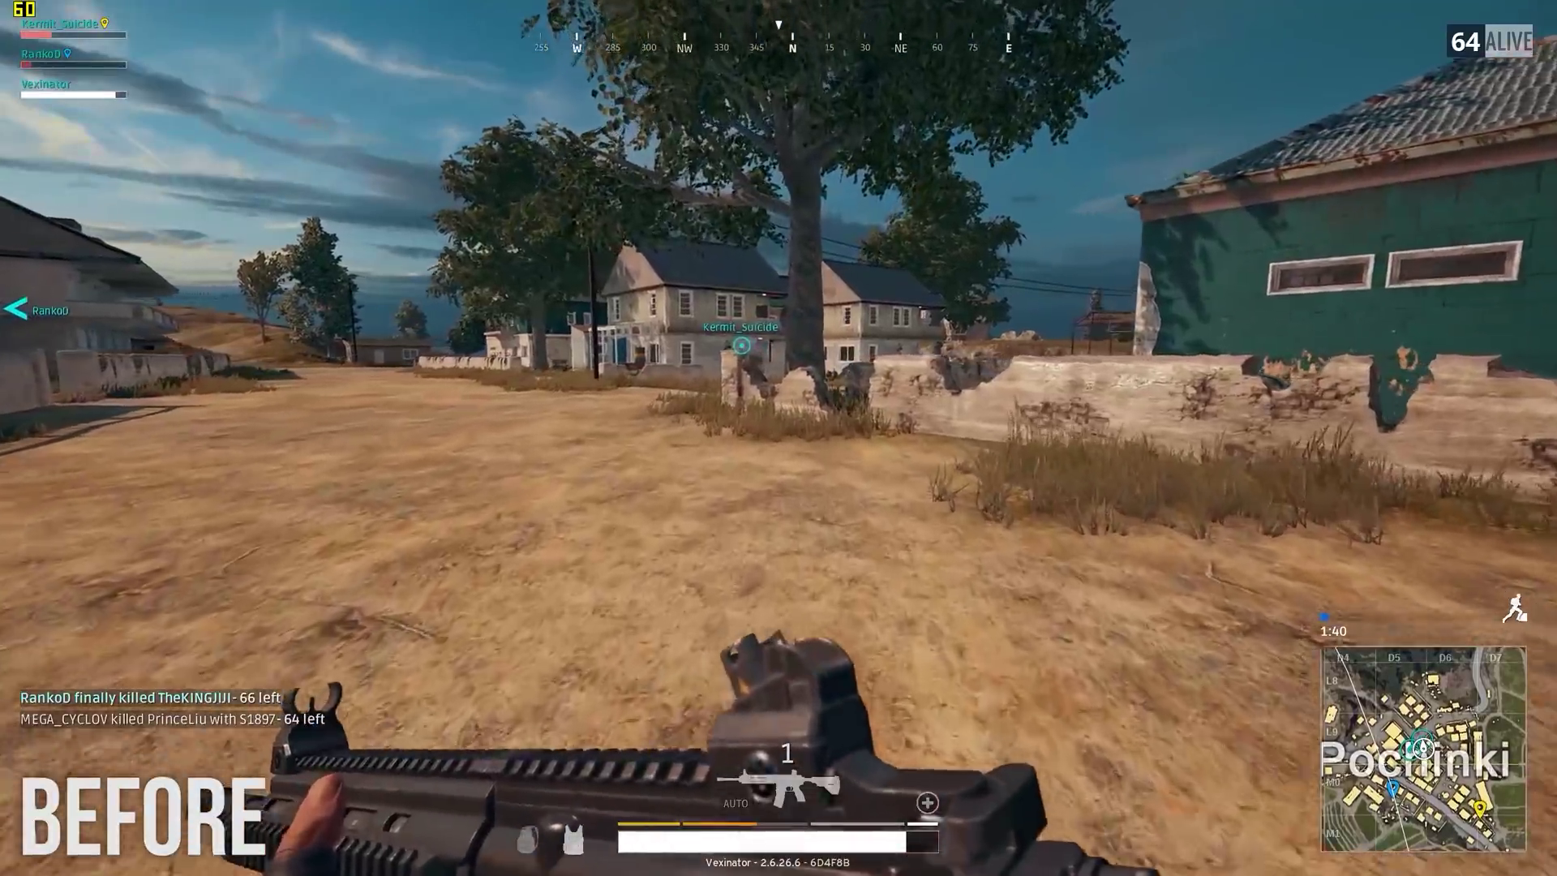
key(w)
key(w)
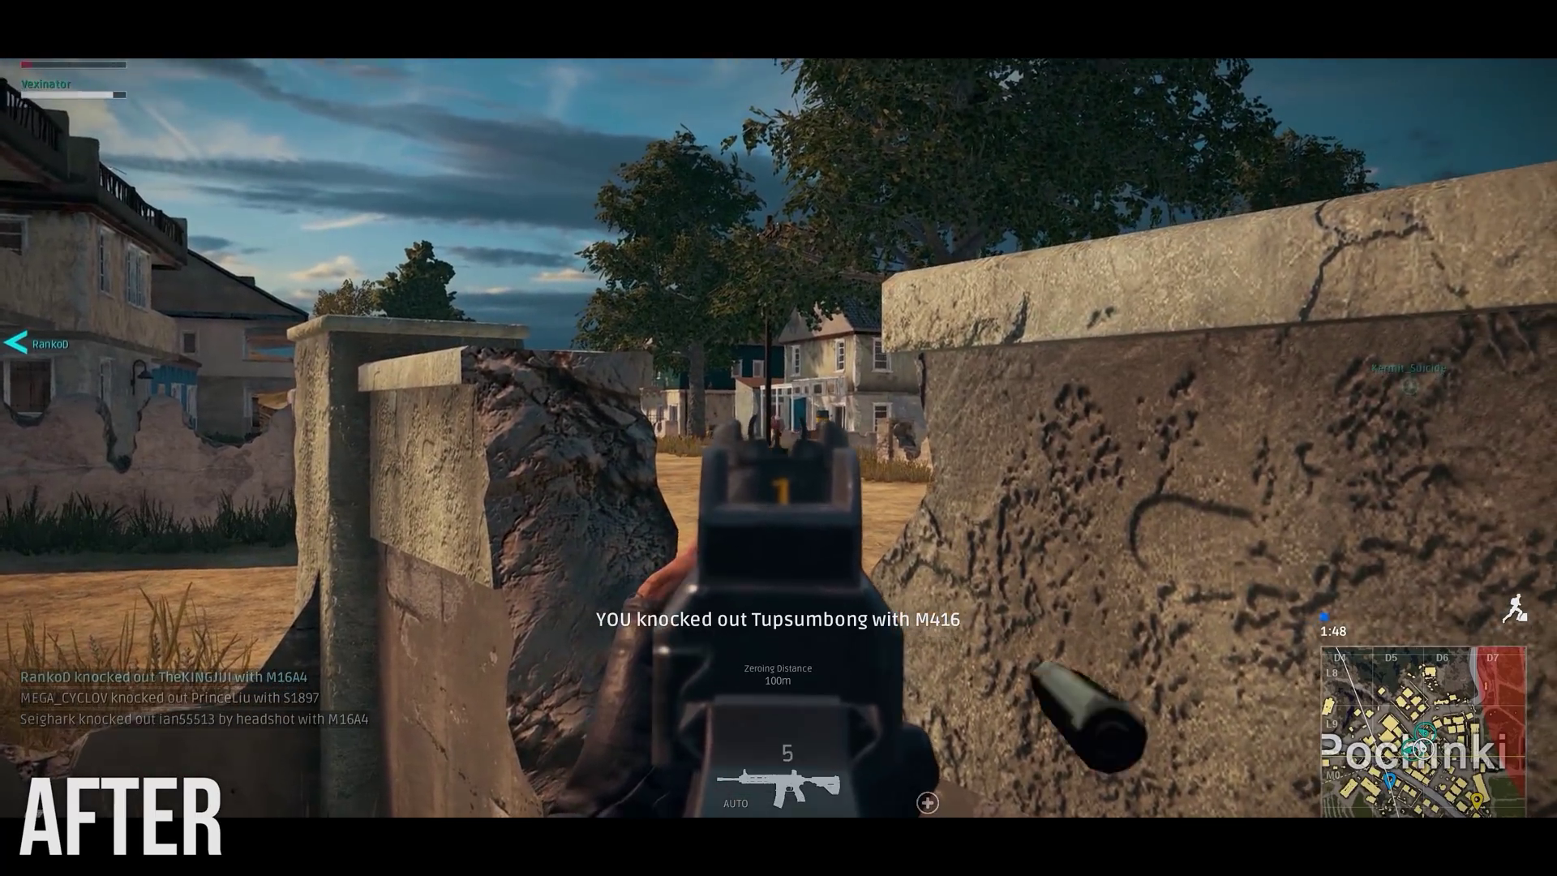
click(778, 438)
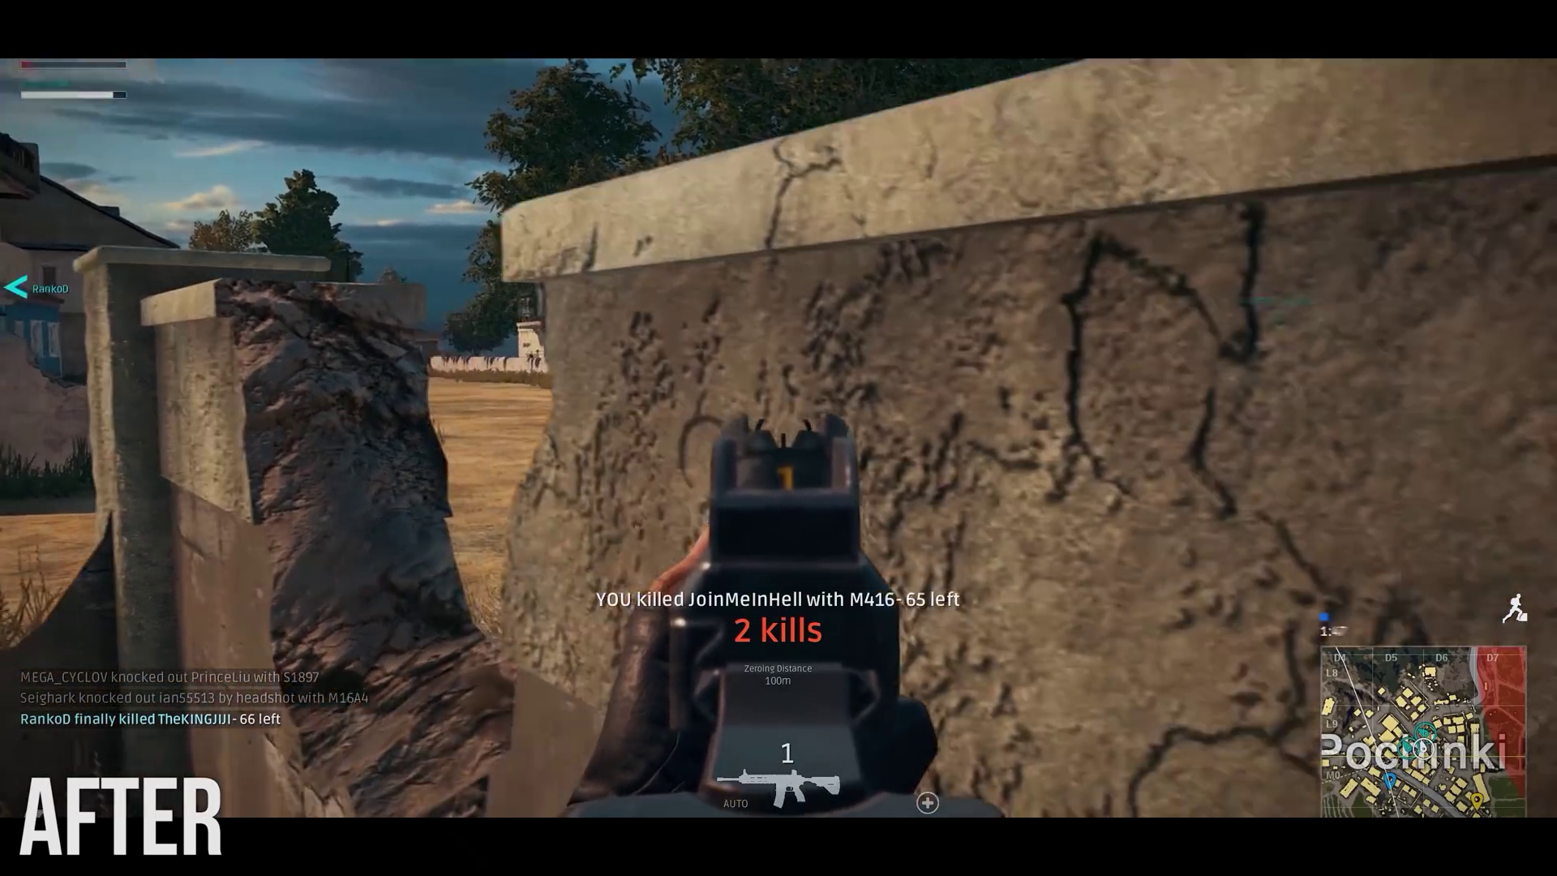
right_click(778, 438)
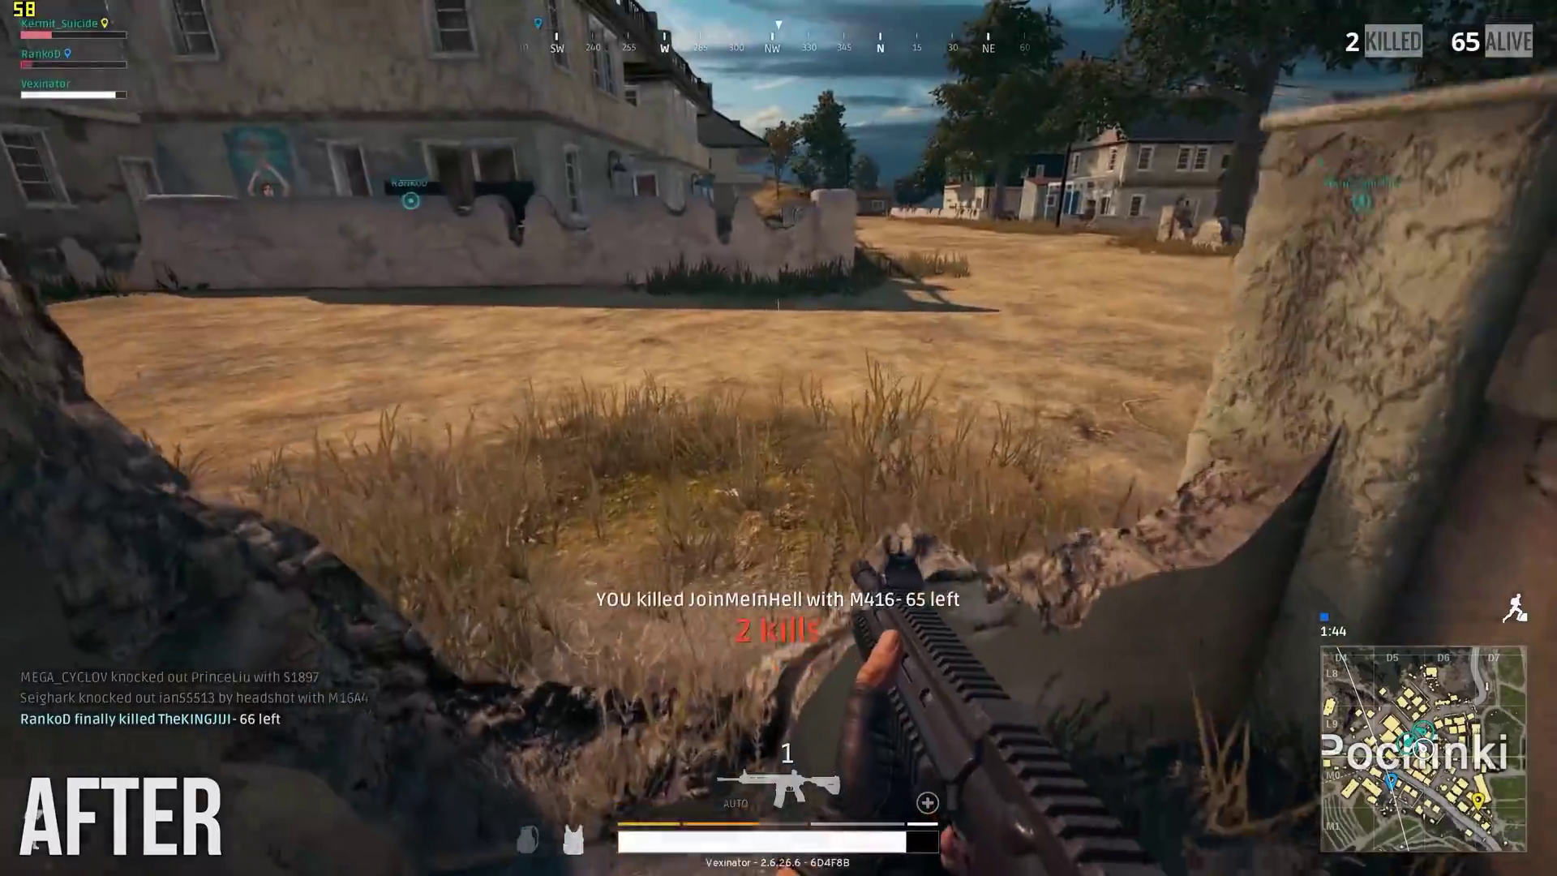
key(w)
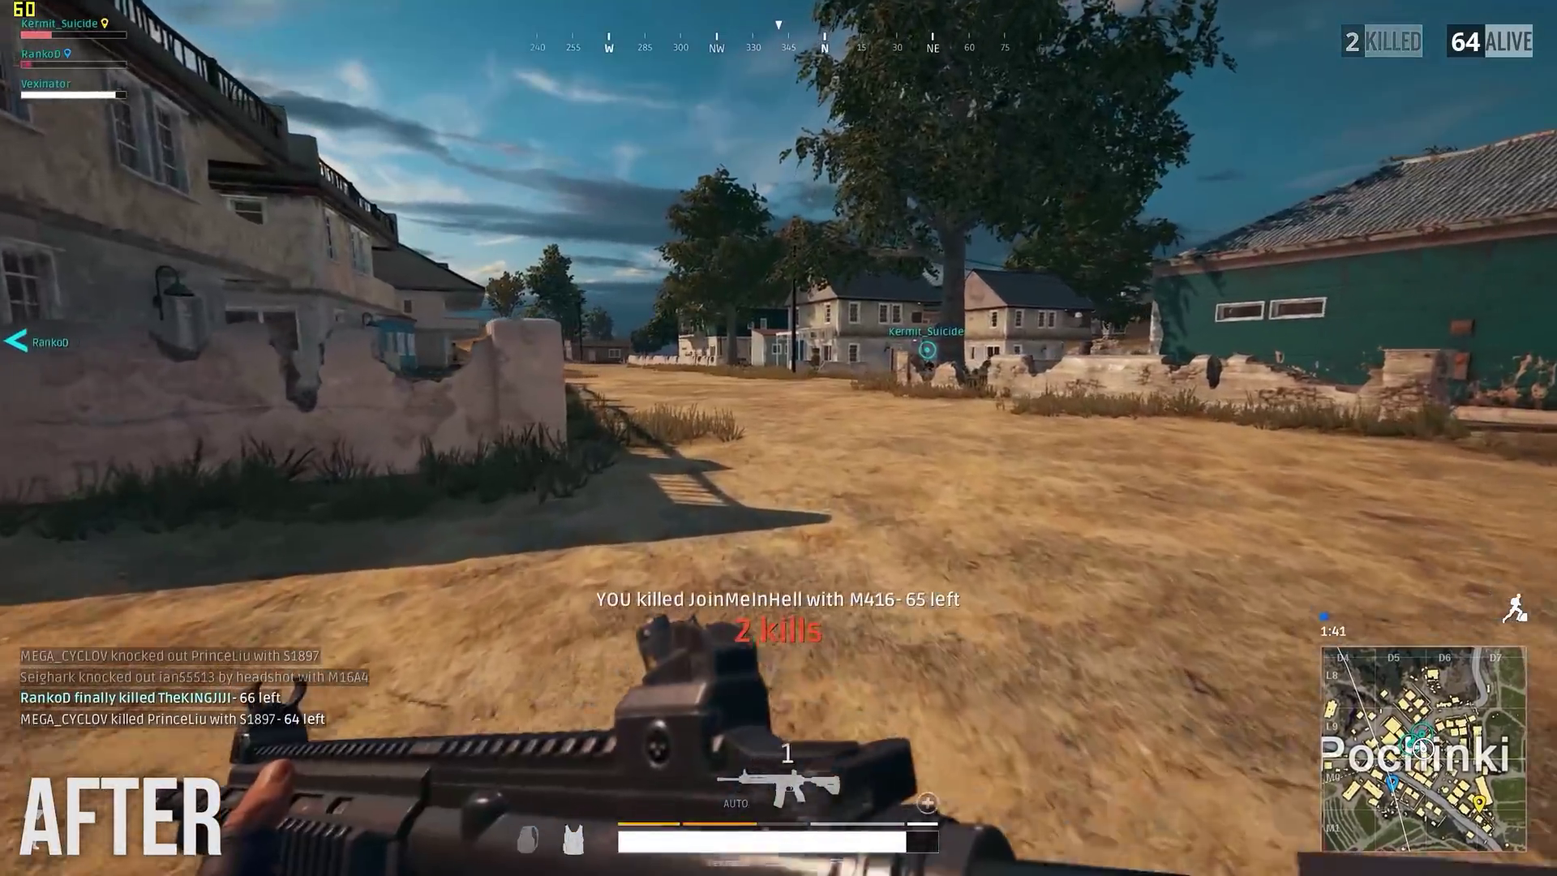
key(w)
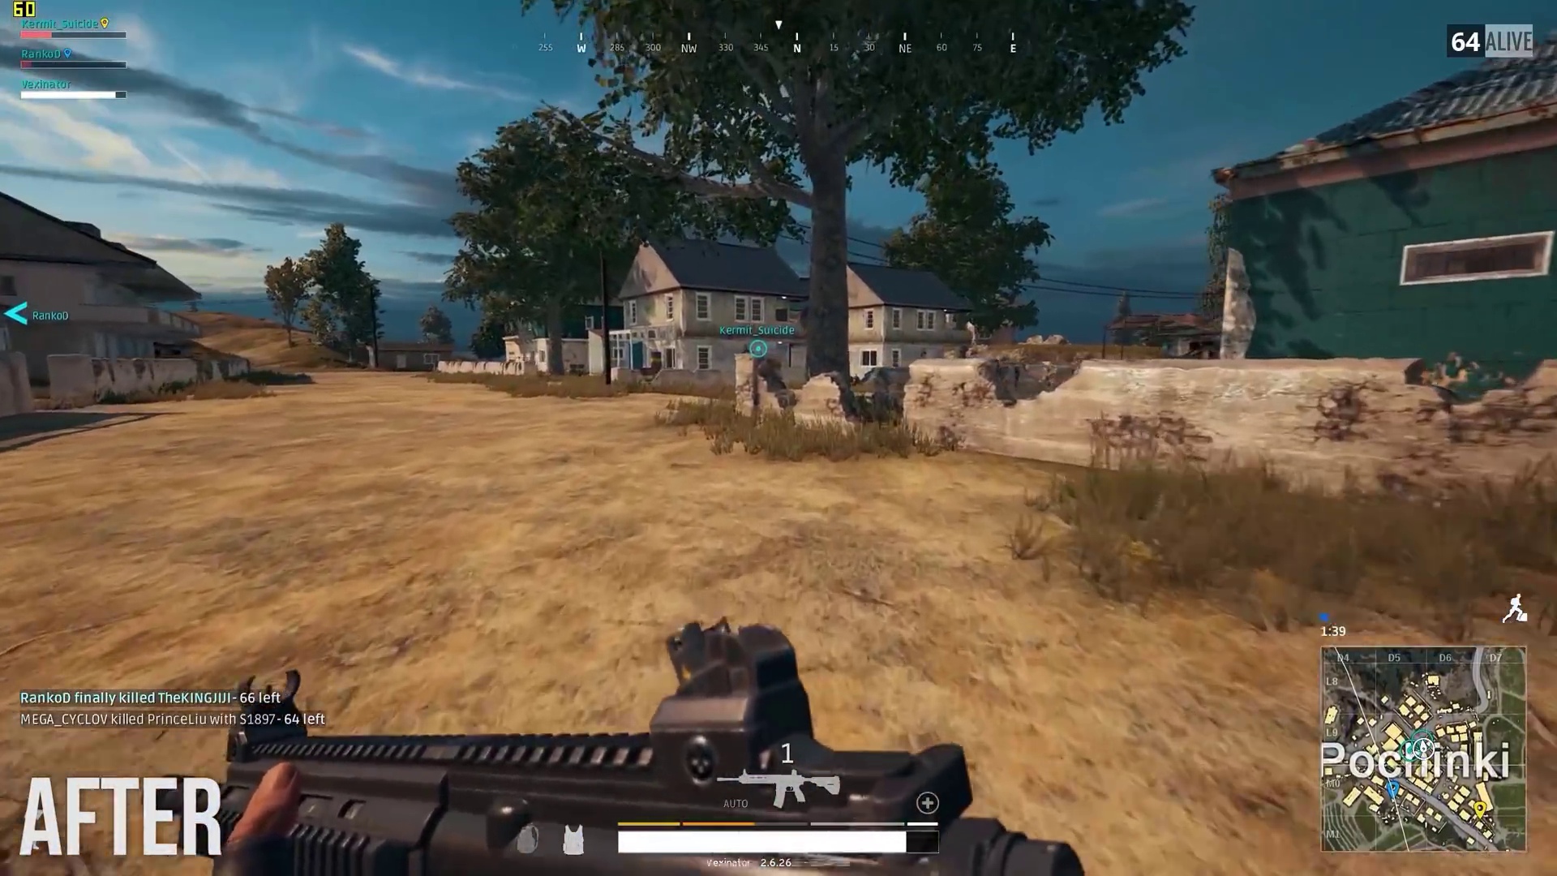
key(w)
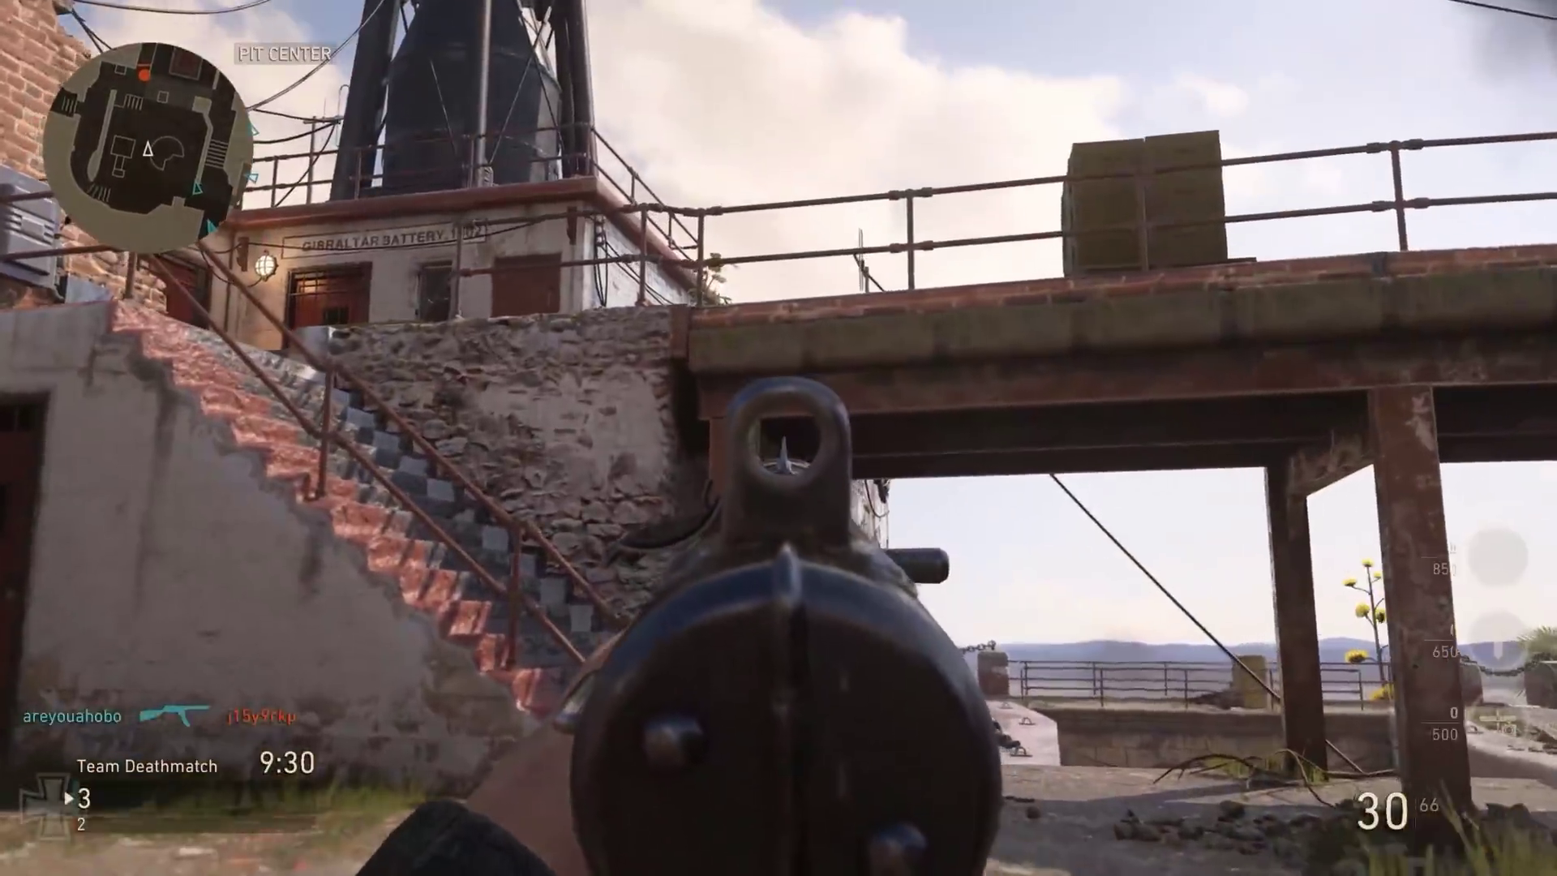
key(w)
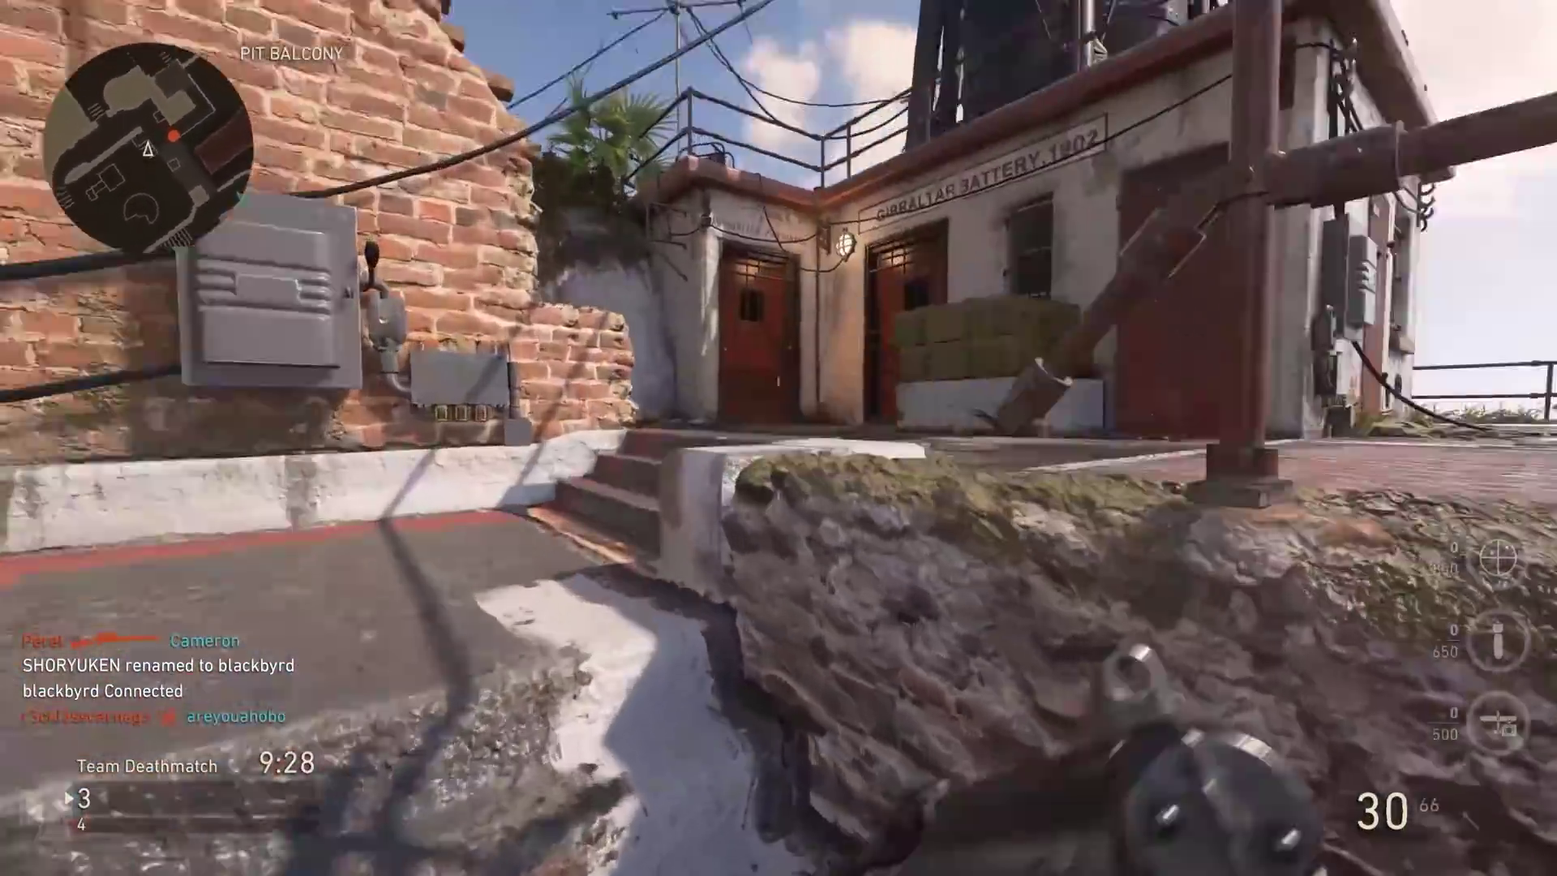
key(w)
click(778, 438)
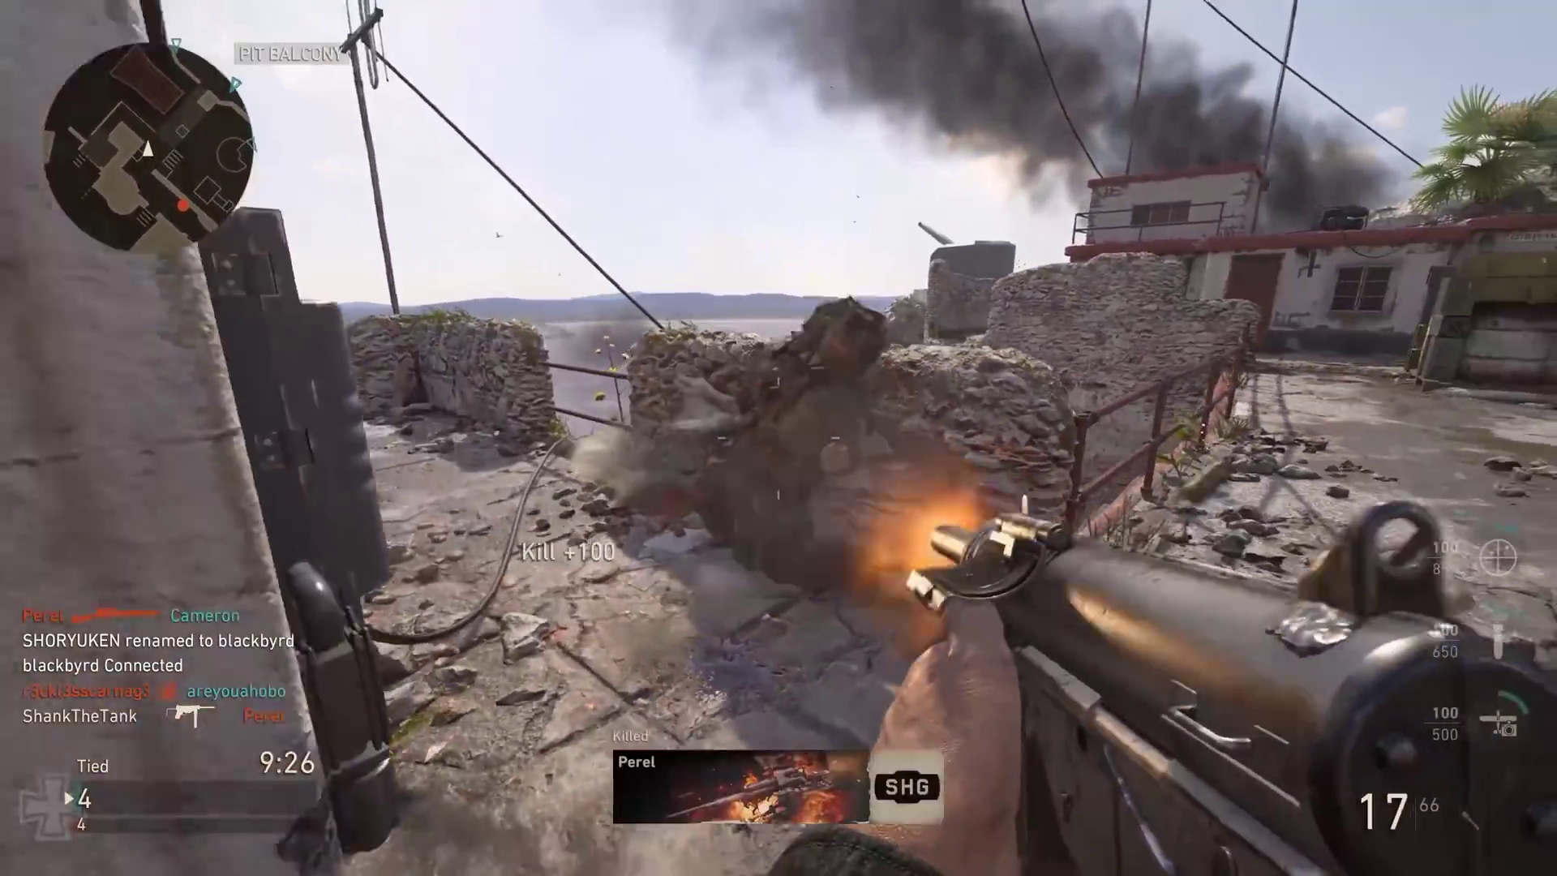
key(w)
click(778, 437)
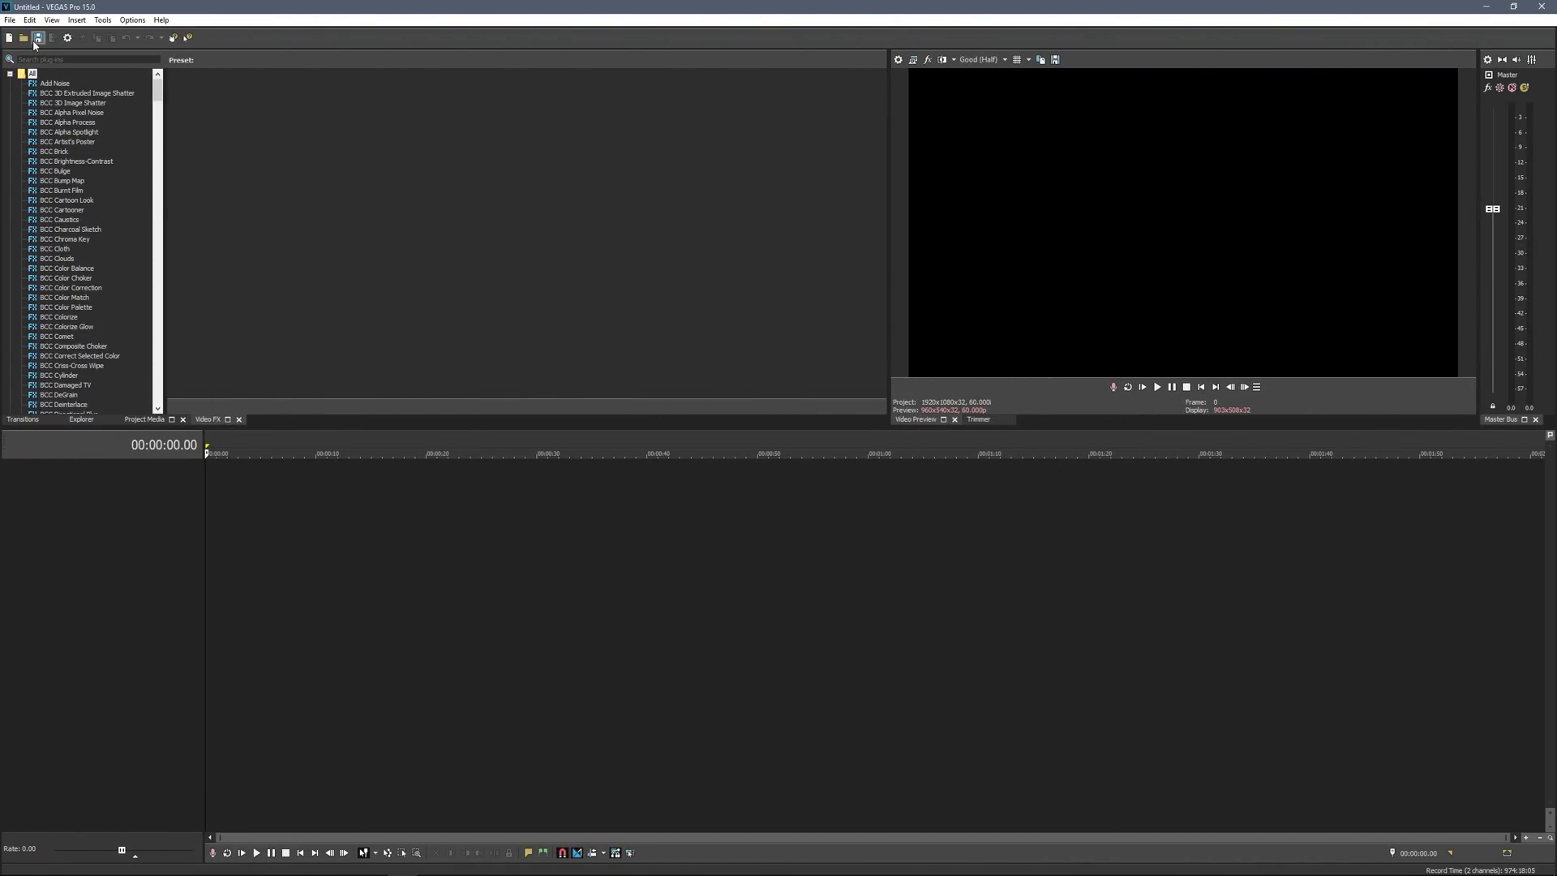
Open File > Properties to view the 1920x1080, 60 fps, Best-quality project settings
click(10, 19)
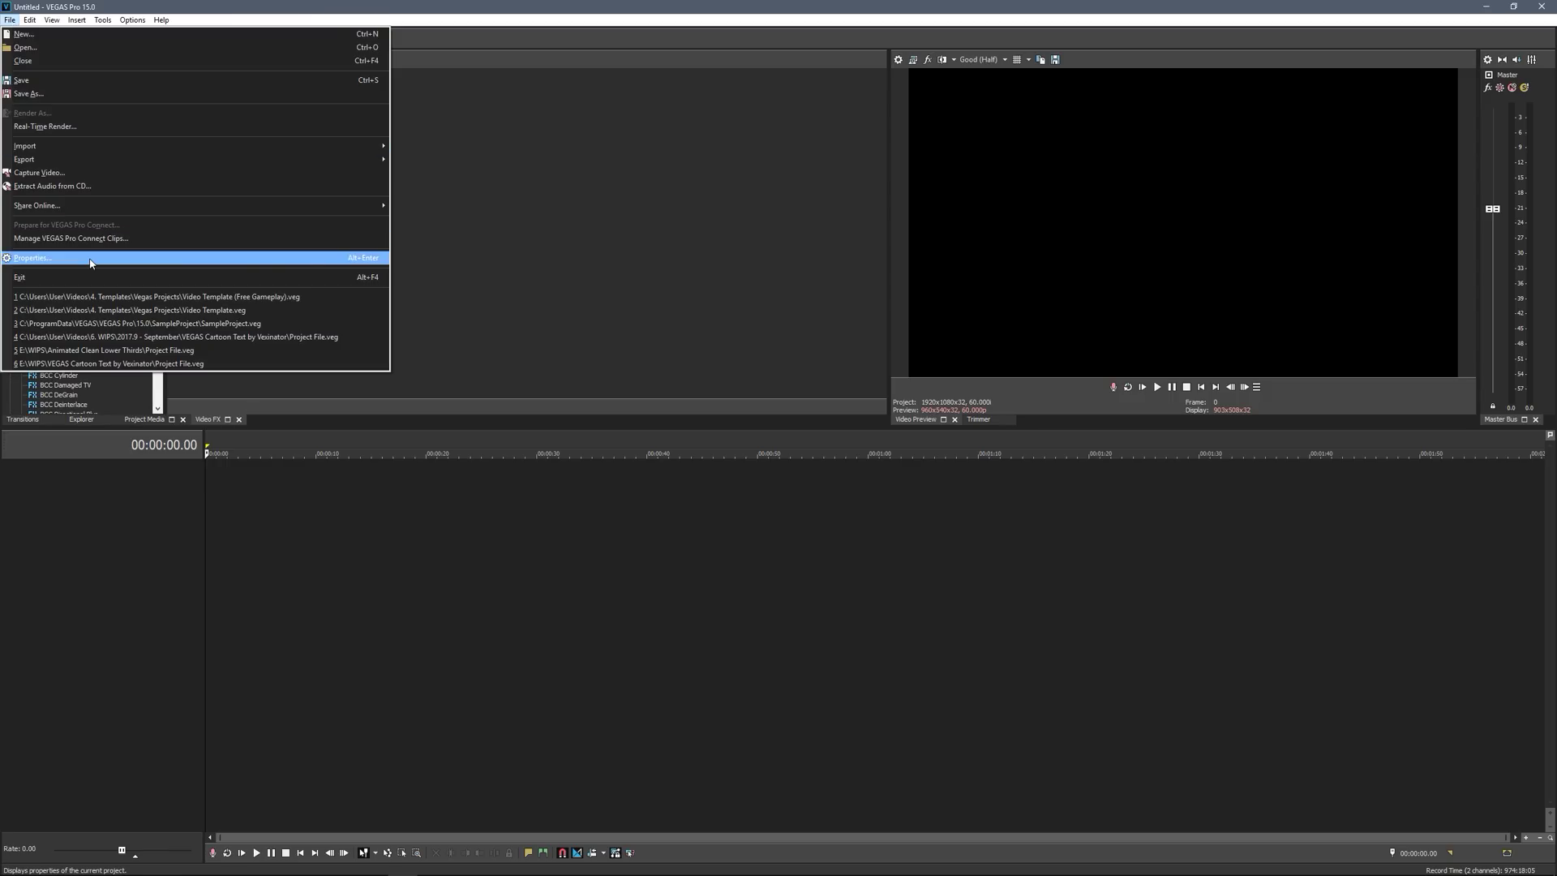
click(91, 260)
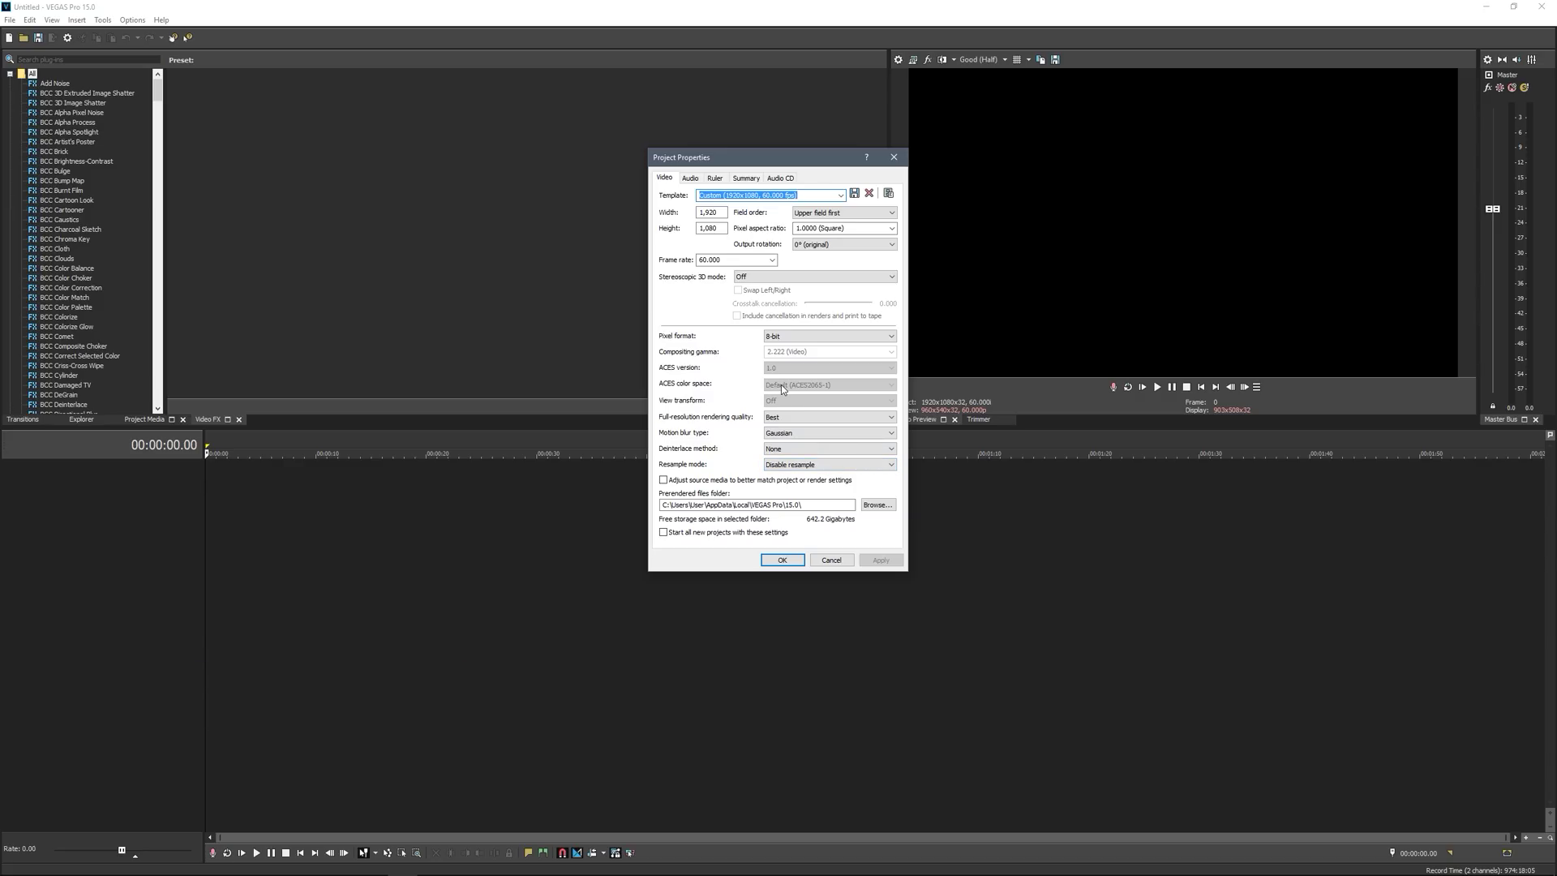
Drag the PUBG recording from Explorer onto the timeline, declining to match its media settings
click(782, 559)
key(alt+Tab)
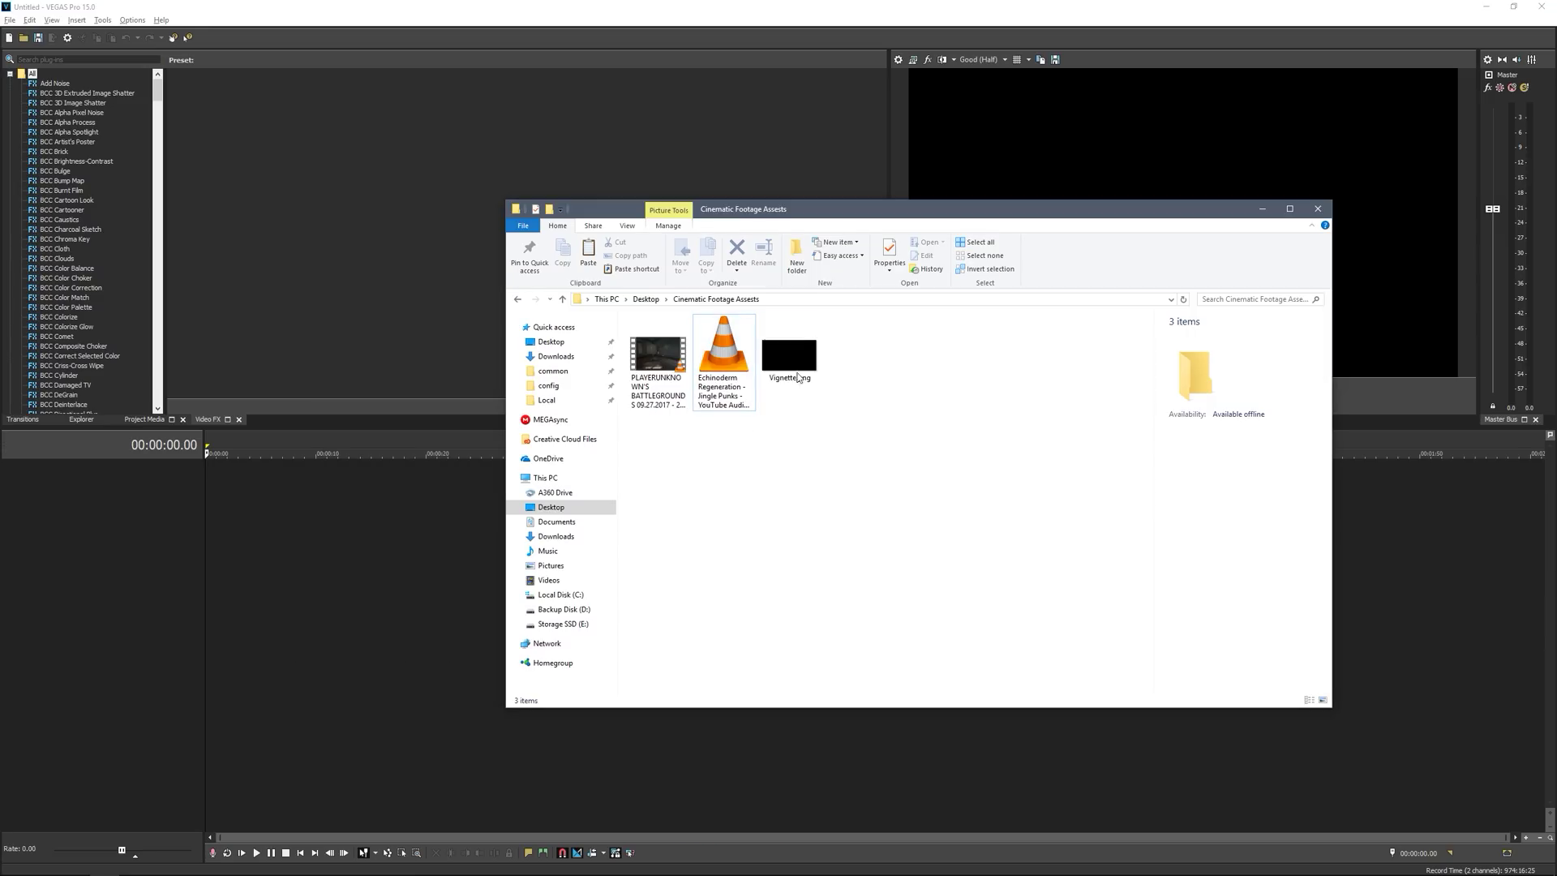
click(658, 356)
drag(663, 356, 108, 702)
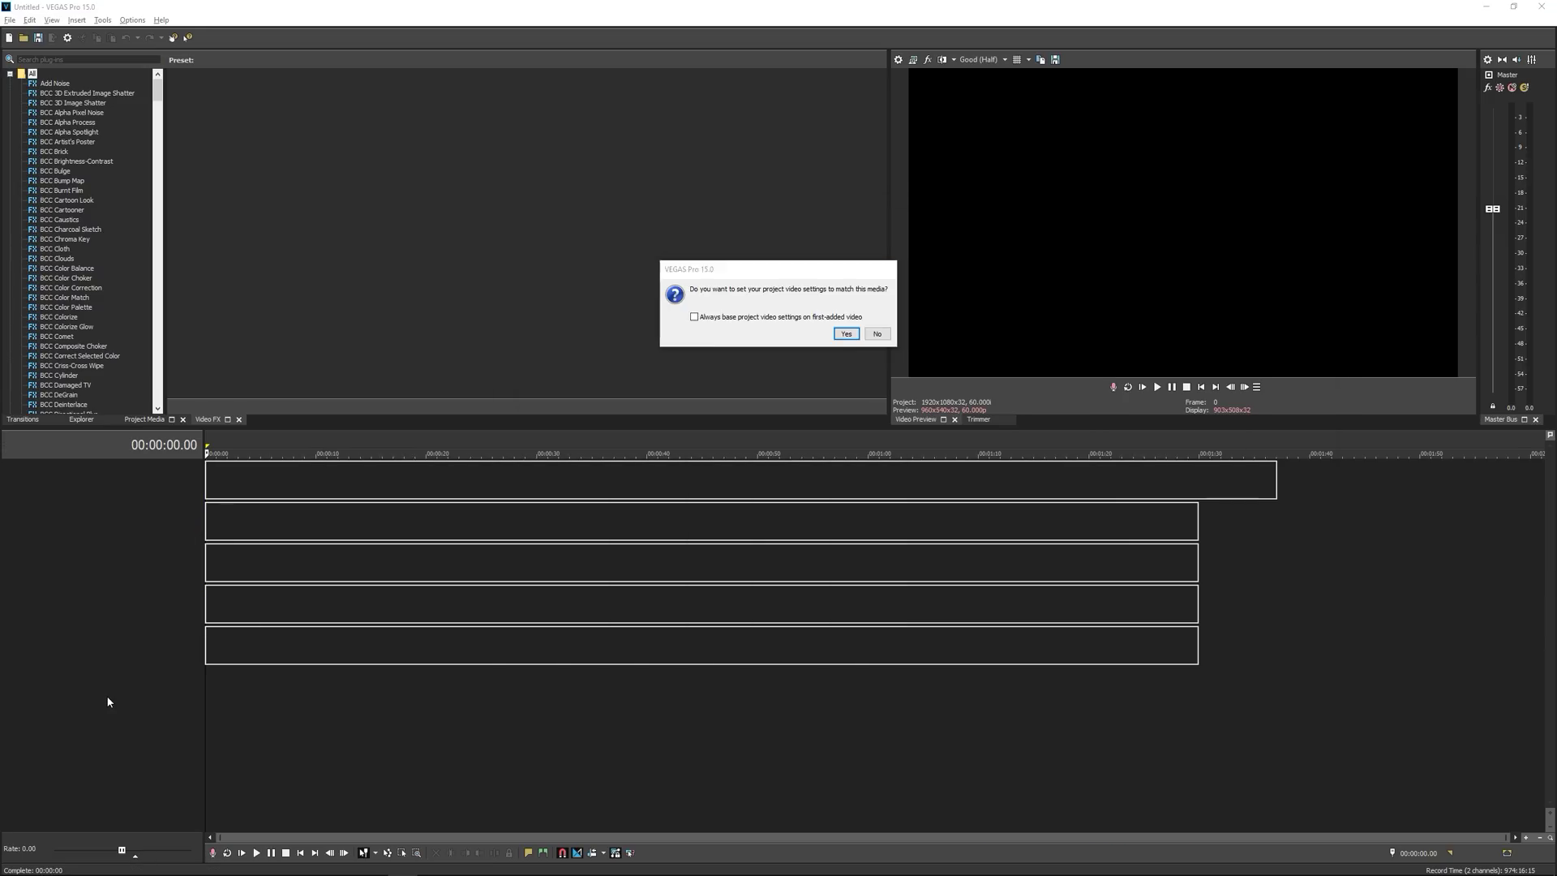
click(876, 333)
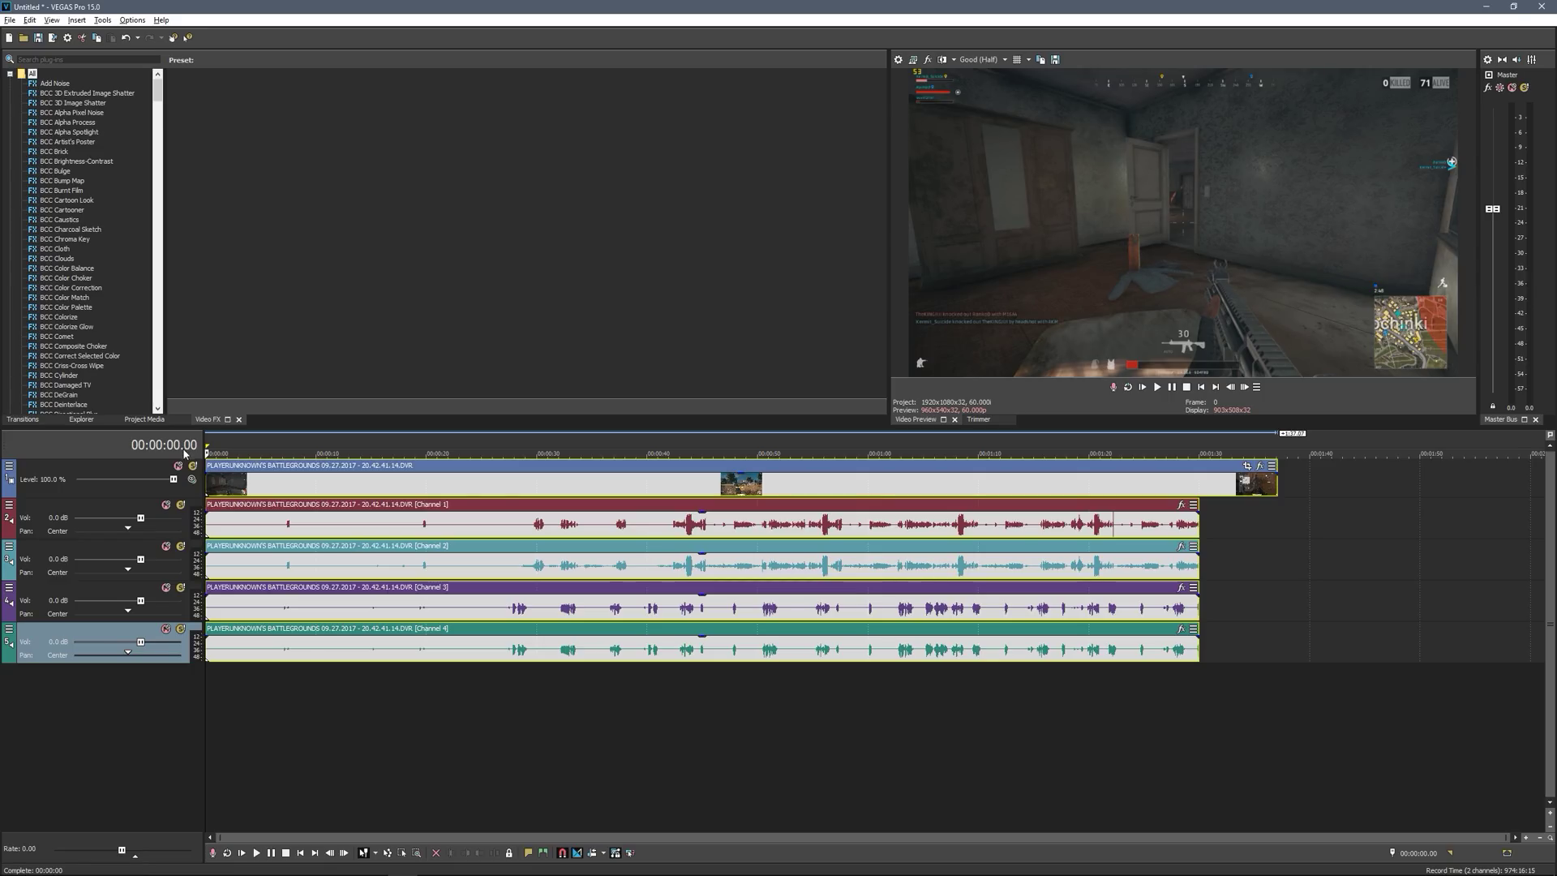
Mute all four audio channels of the PUBG recording
key(space)
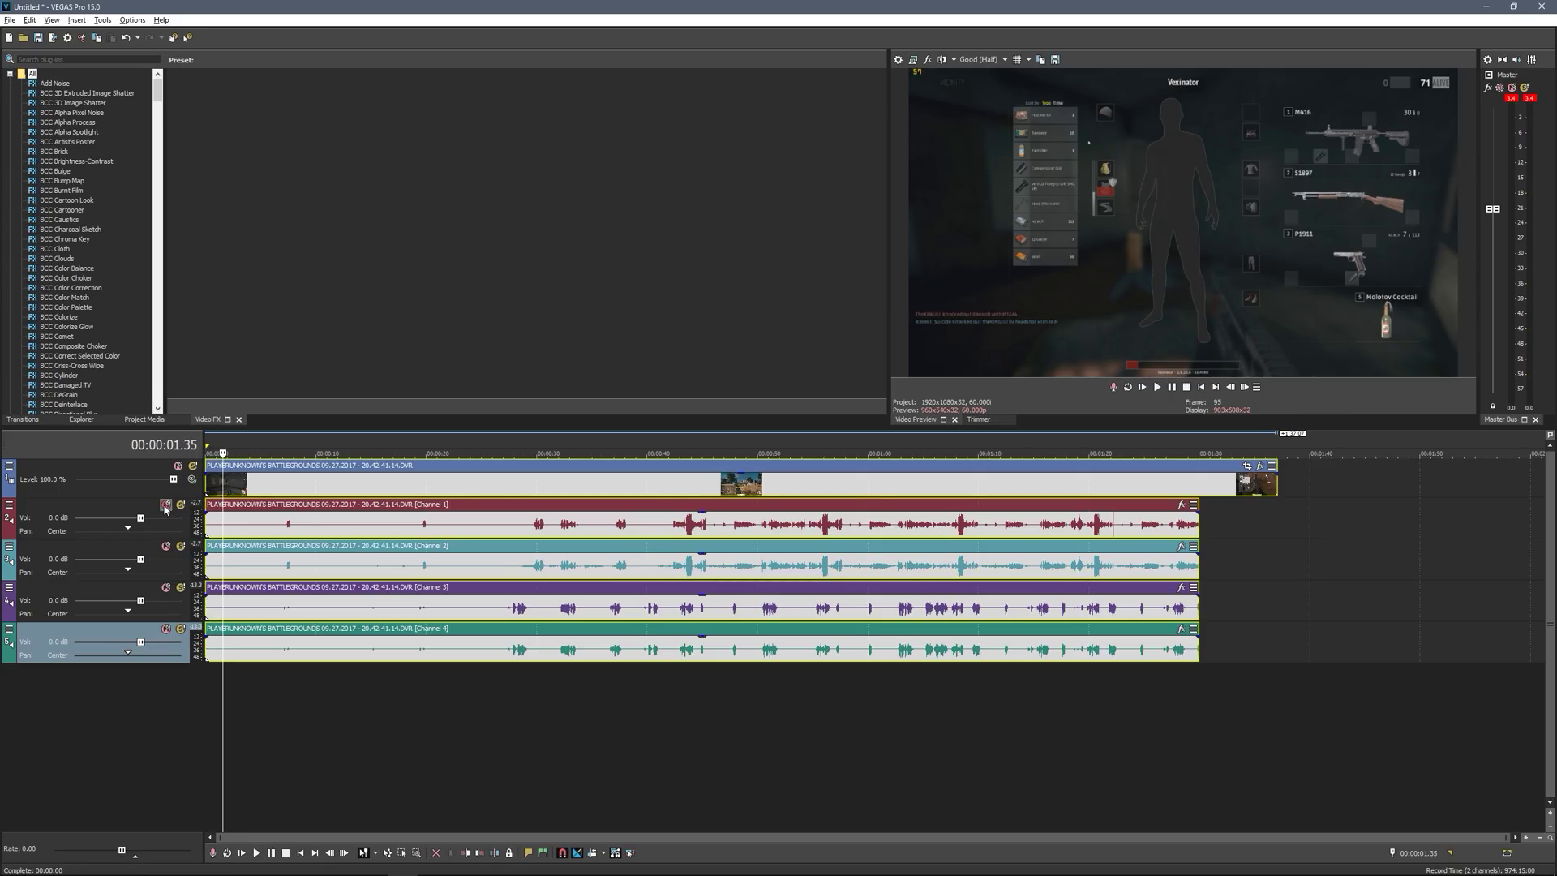
click(165, 505)
click(165, 546)
click(165, 587)
click(165, 629)
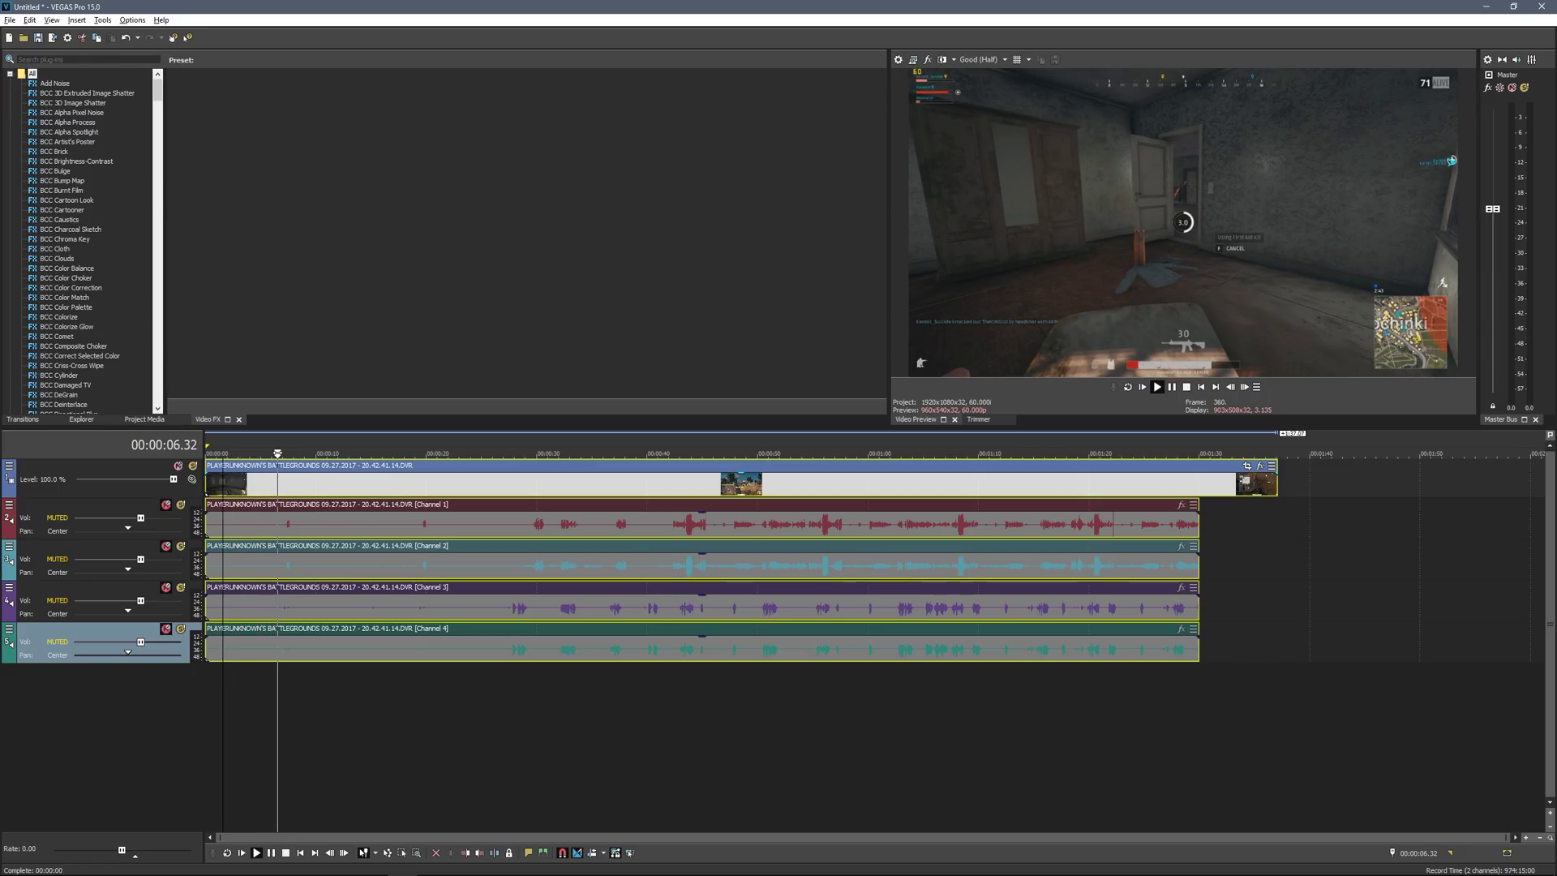
Trim the clip to the action between 00:00:51.27 and 00:01:12.48
click(674, 452)
key(space)
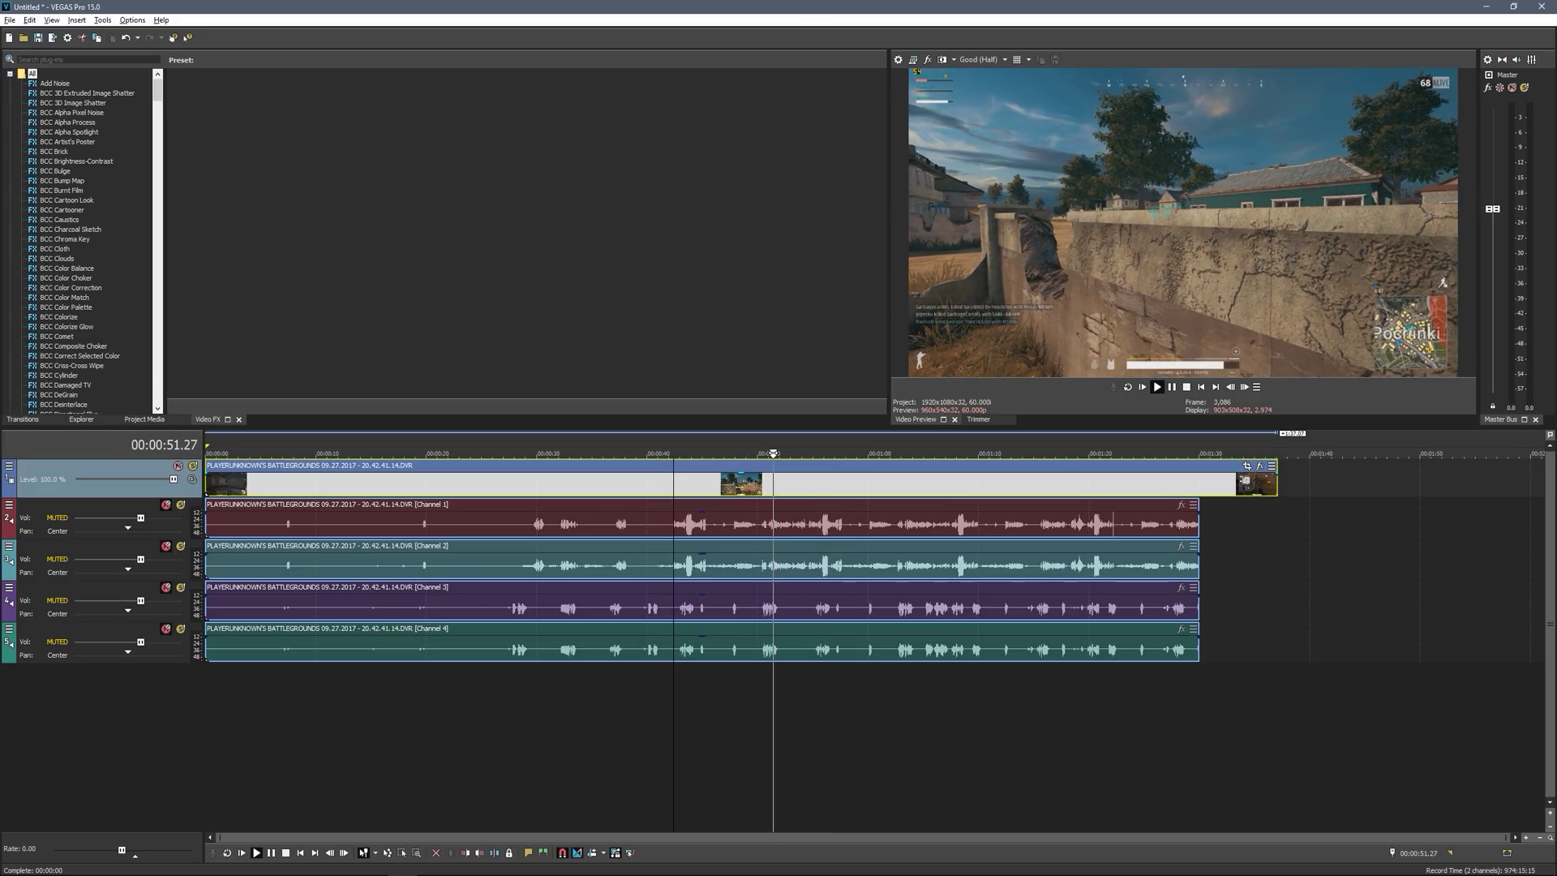
drag(207, 527, 821, 536)
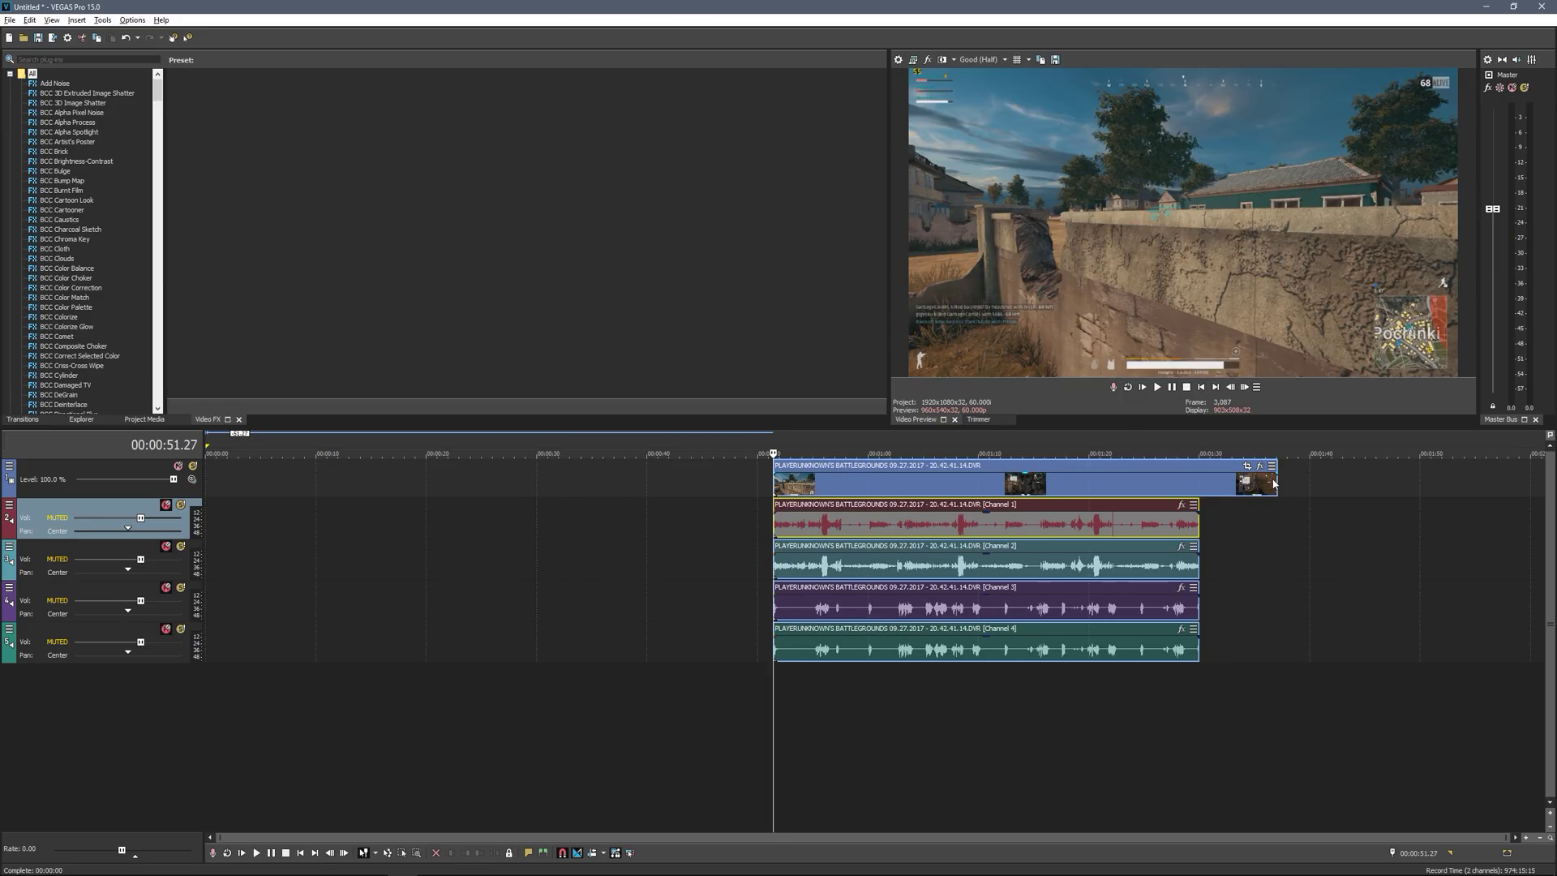
click(1009, 483)
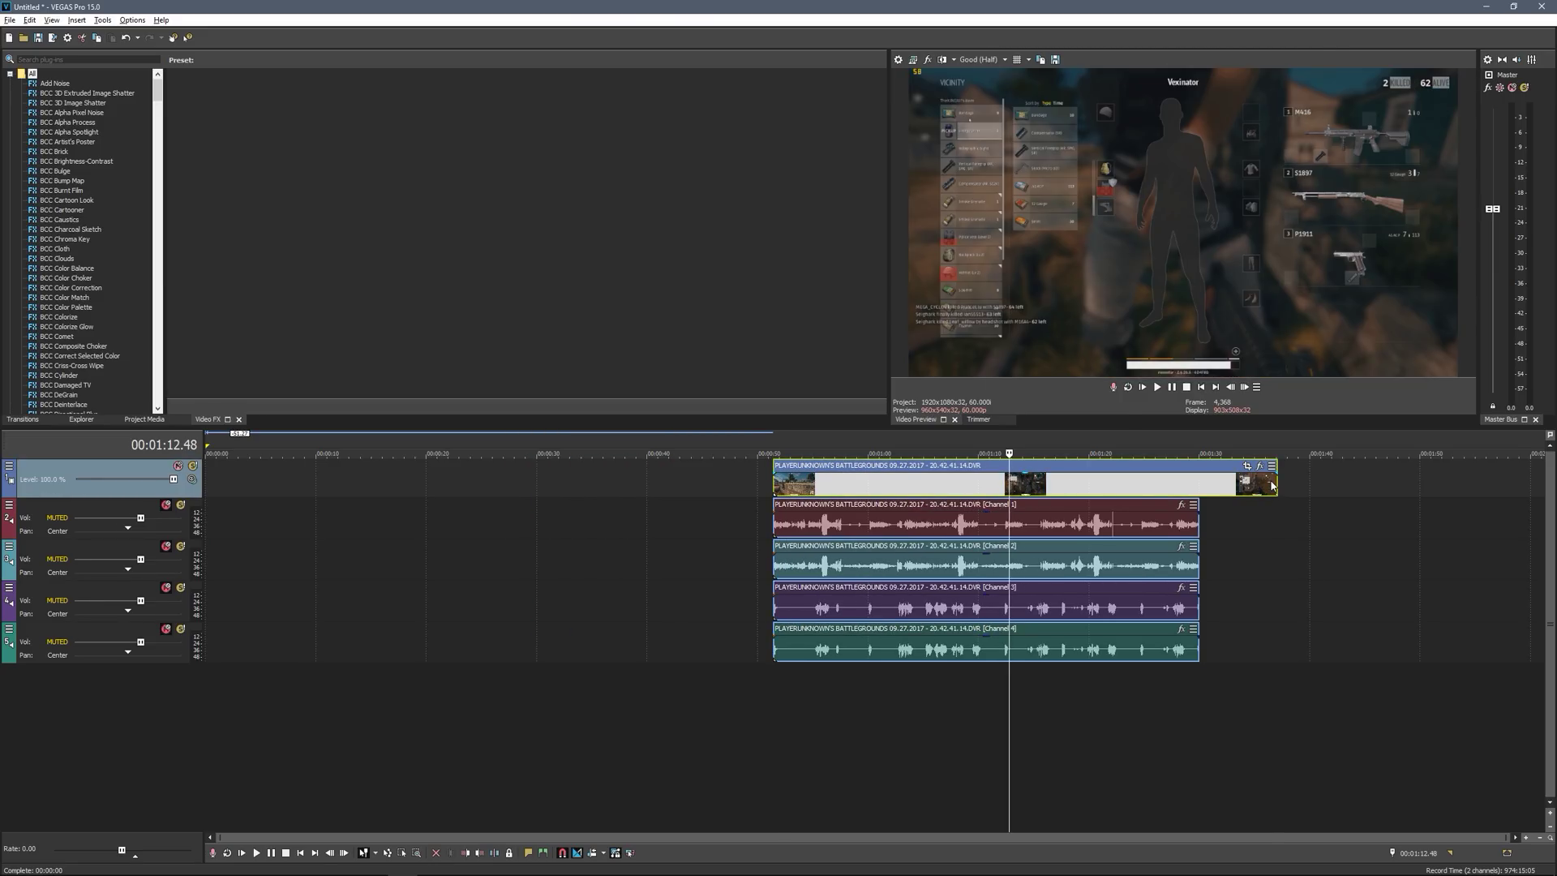
drag(1271, 485, 1030, 490)
Move the trimmed clip to 00:00:00 and scrub through it to check
drag(919, 486, 352, 492)
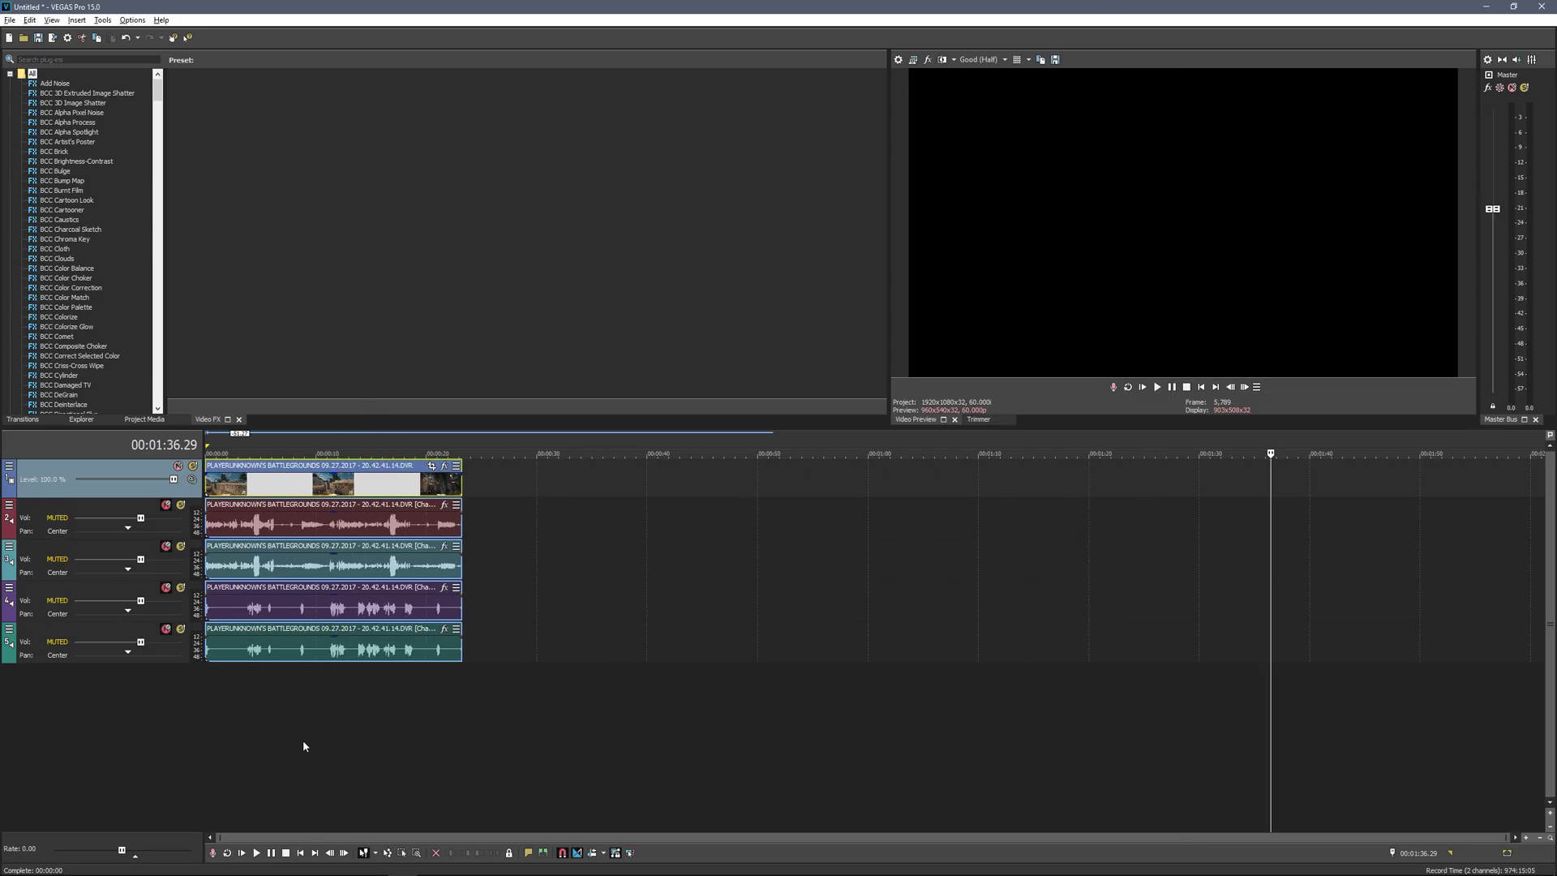
click(211, 531)
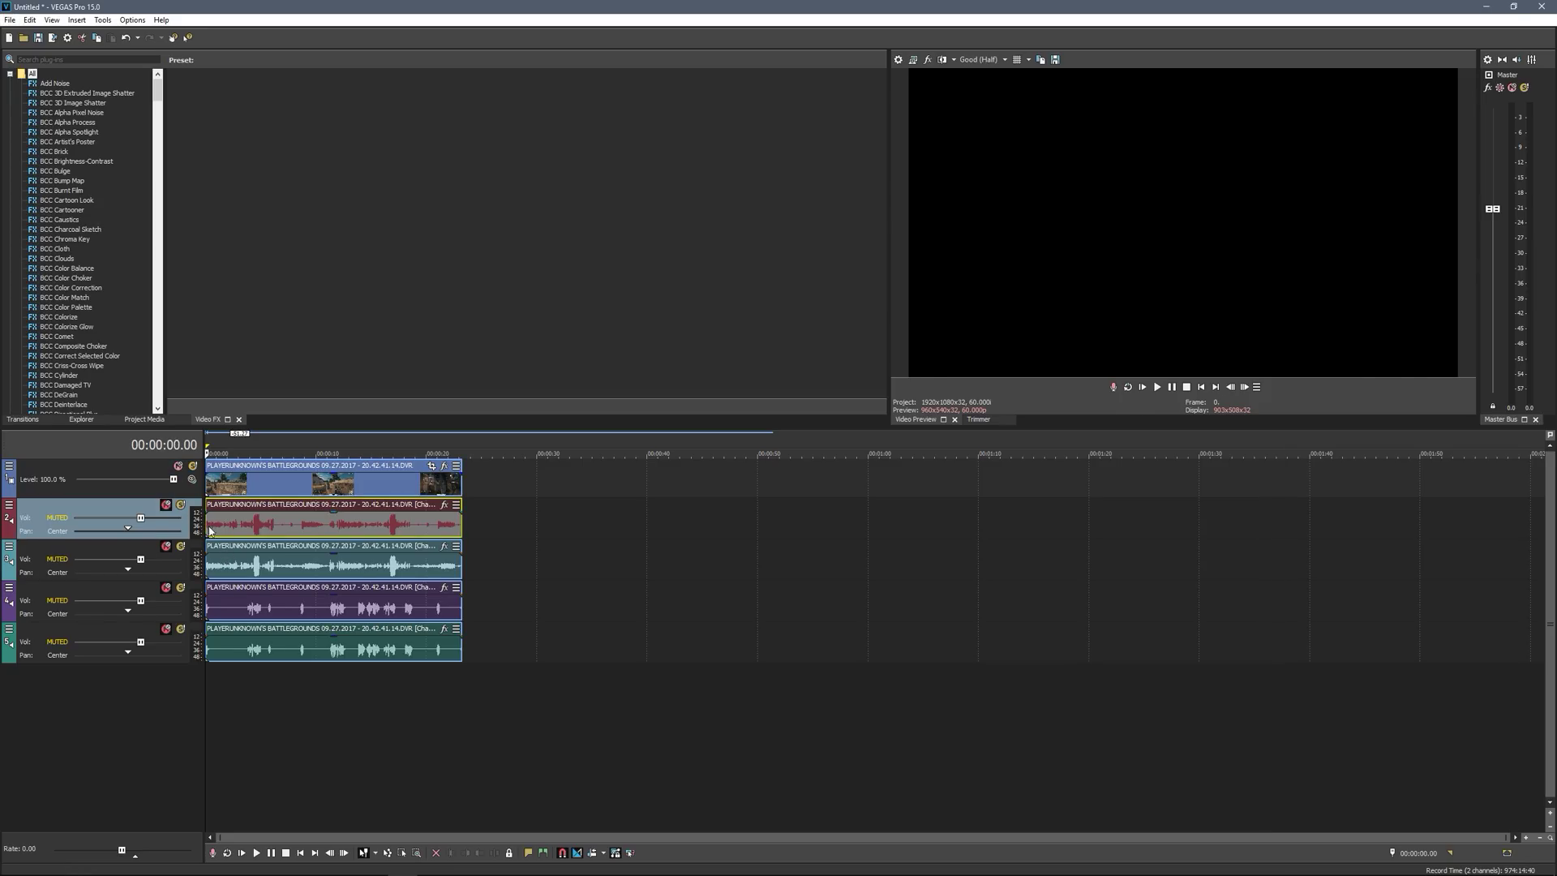
click(396, 770)
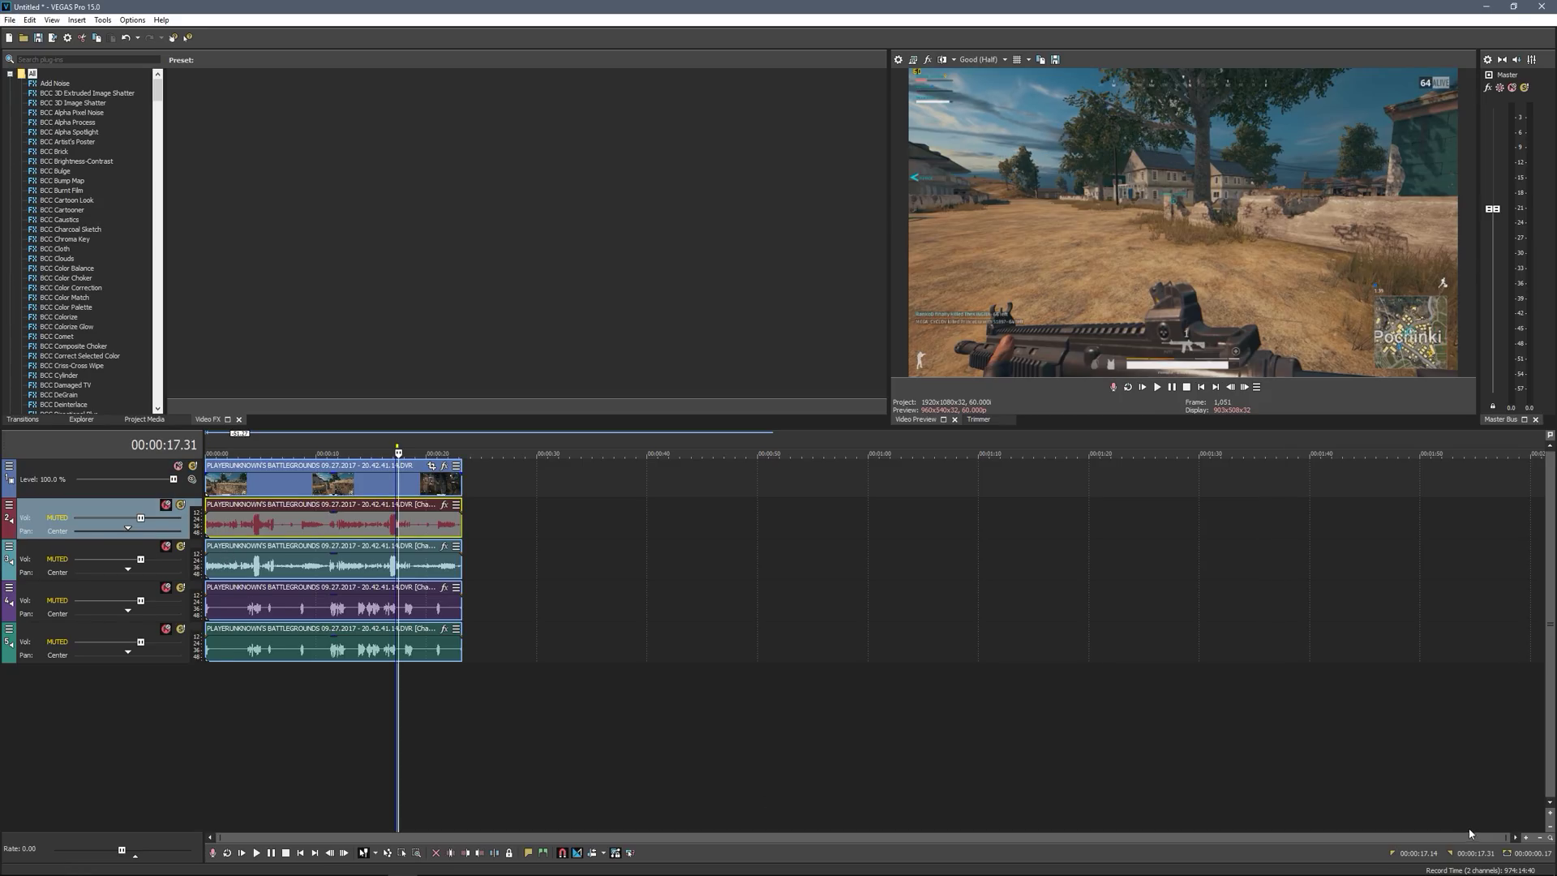
drag(1506, 837, 924, 837)
click(208, 482)
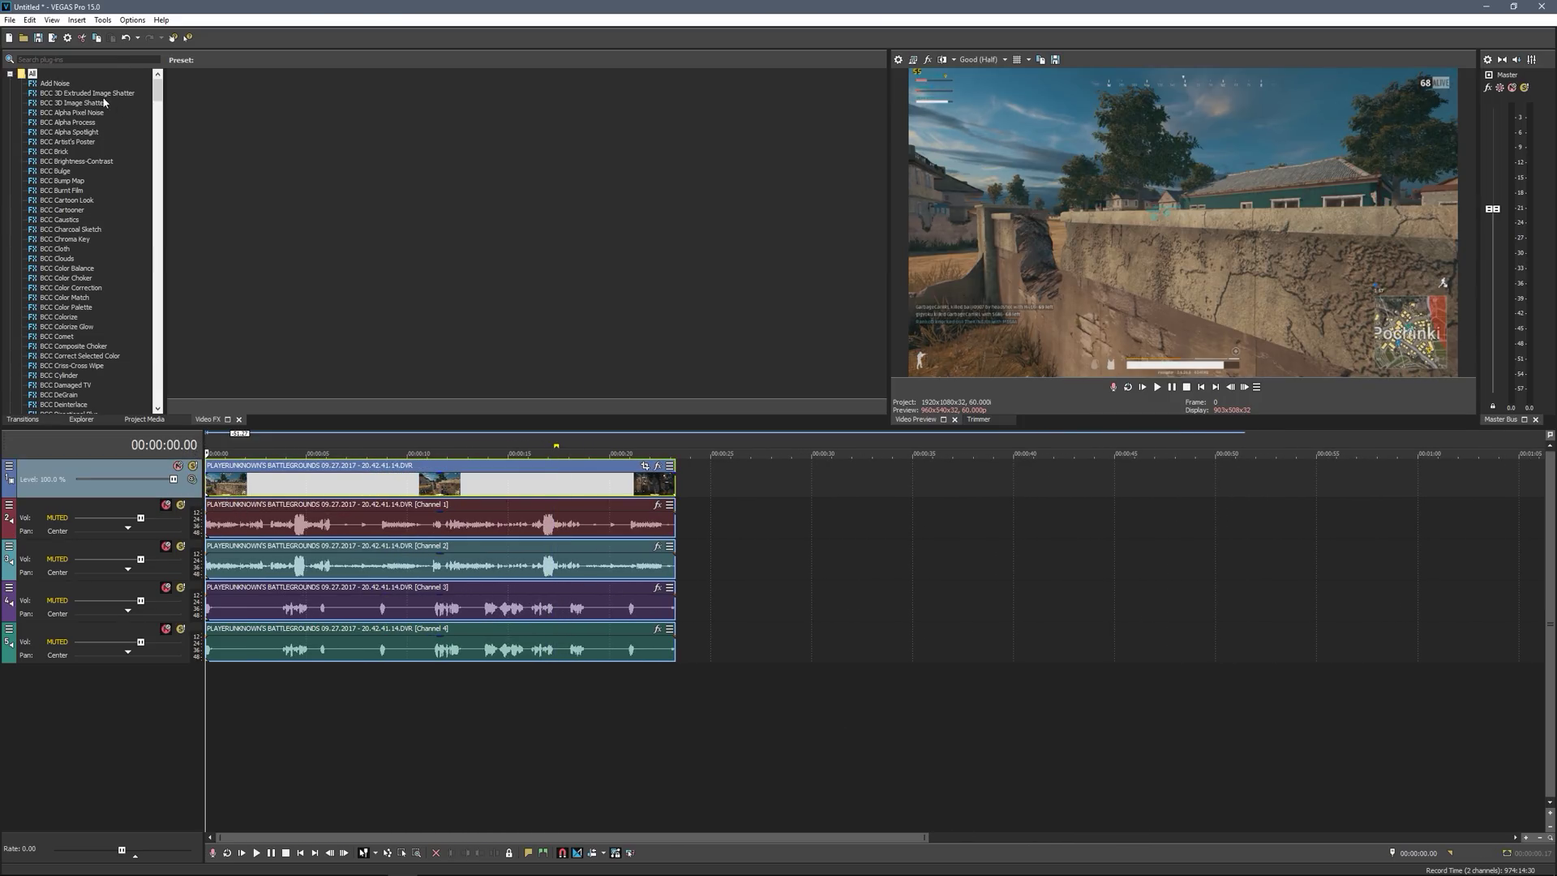
Place a VEGAS Solid Color generator event on a new track at the timeline start
click(51, 19)
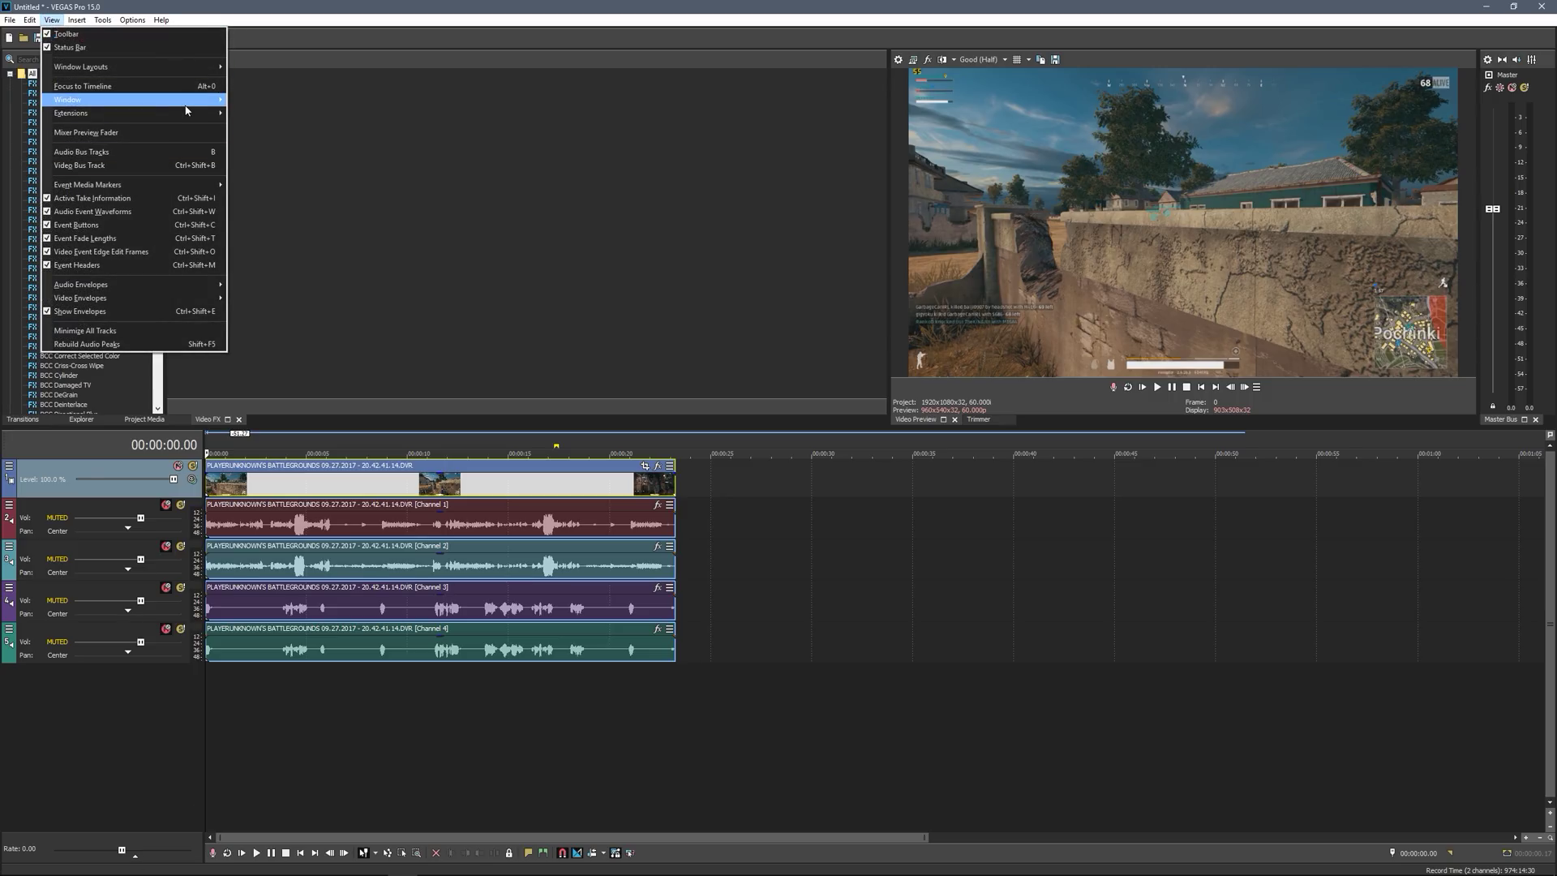
mouse_move(186, 100)
click(302, 209)
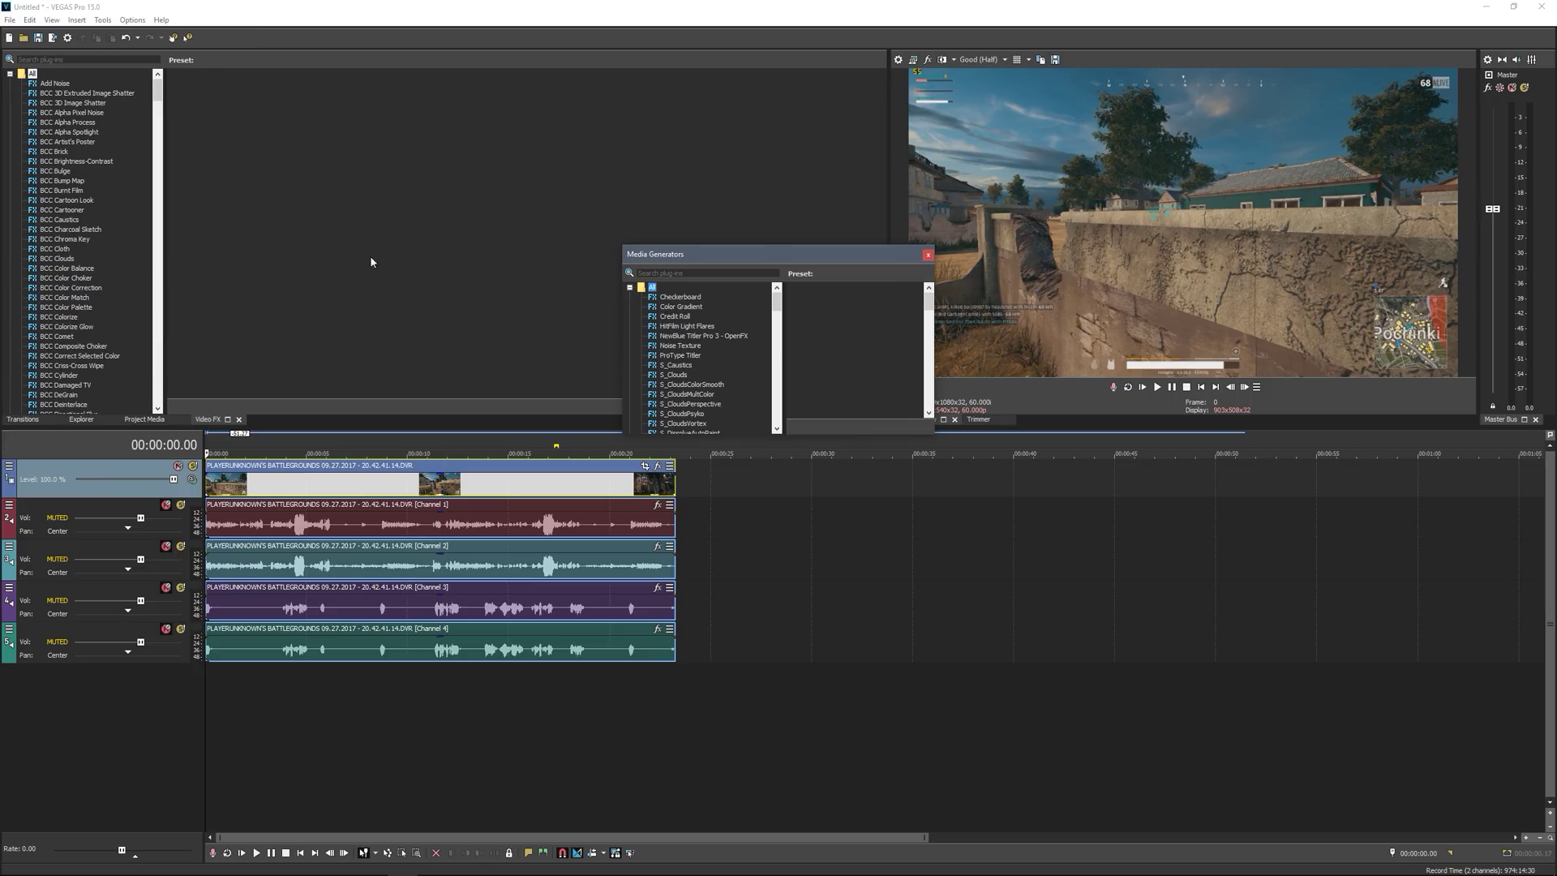
drag(770, 255, 422, 156)
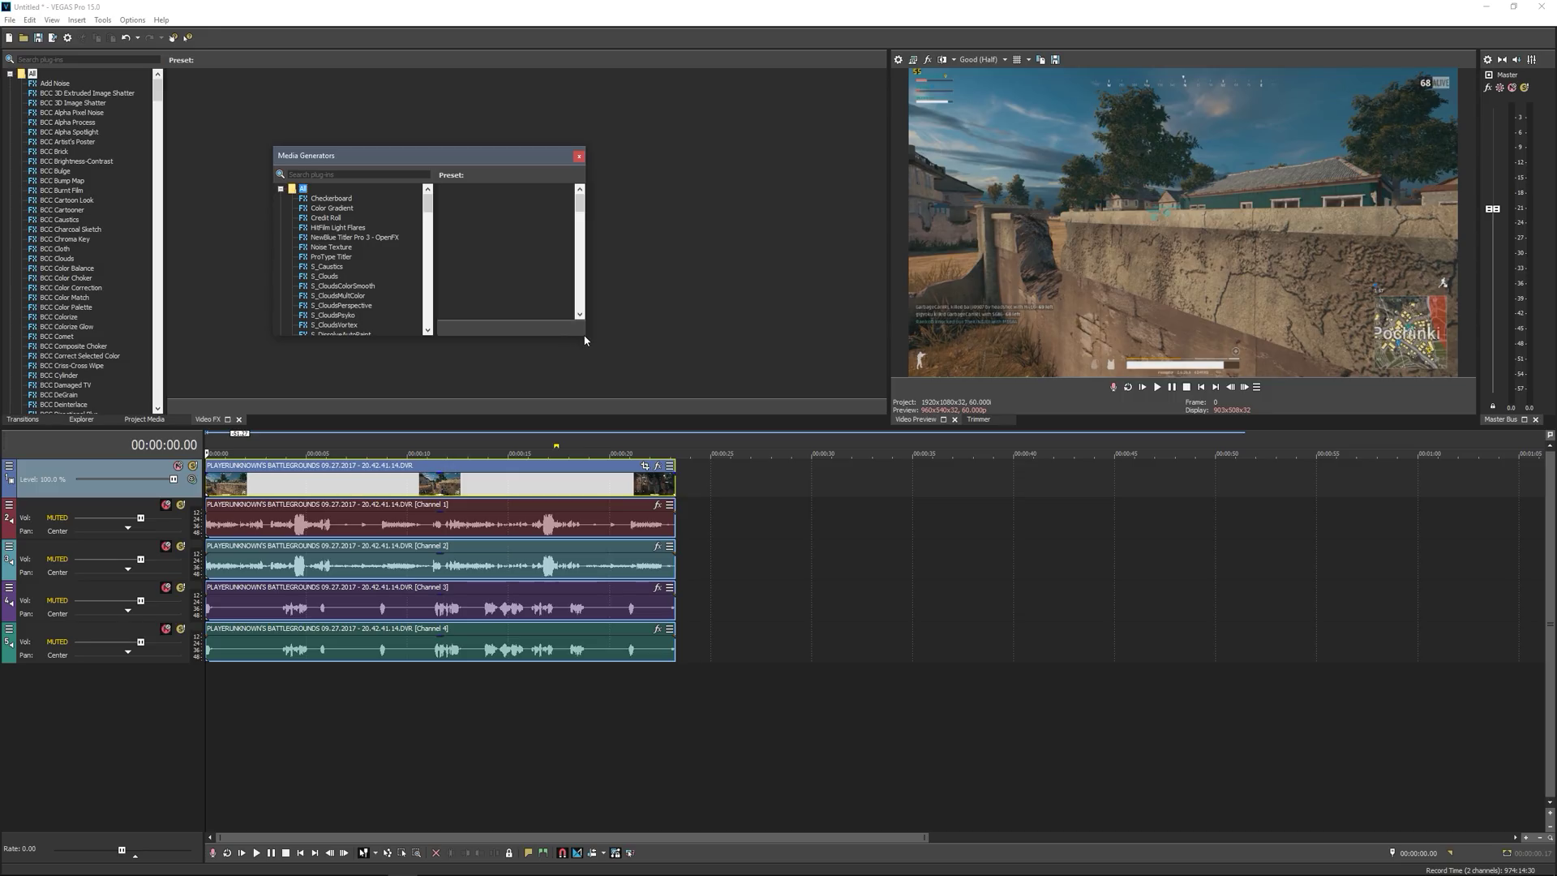
drag(590, 338, 758, 464)
click(281, 189)
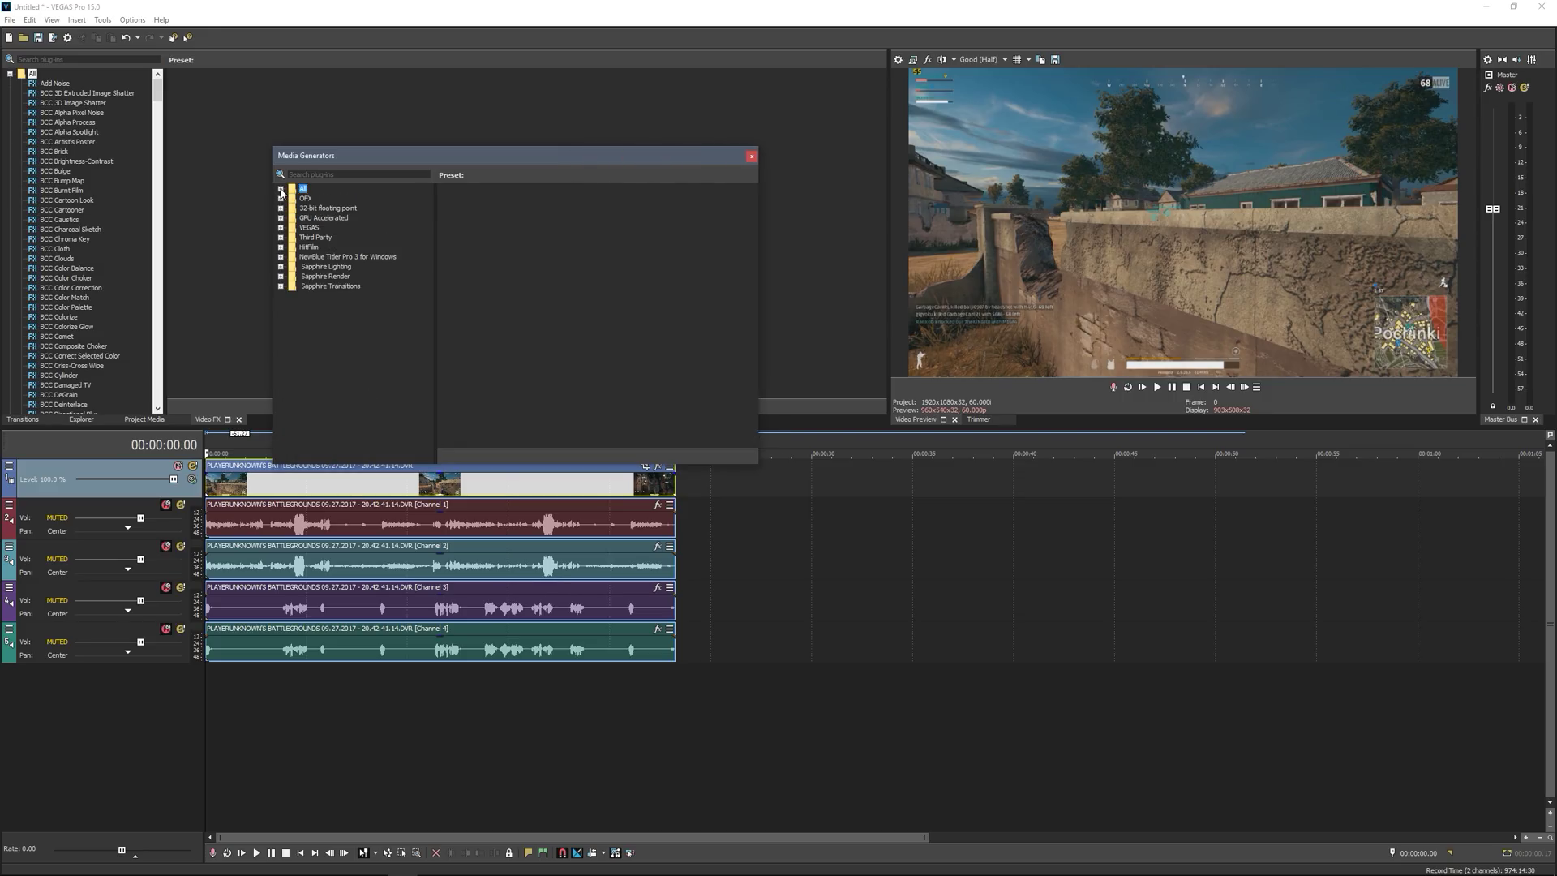
click(280, 228)
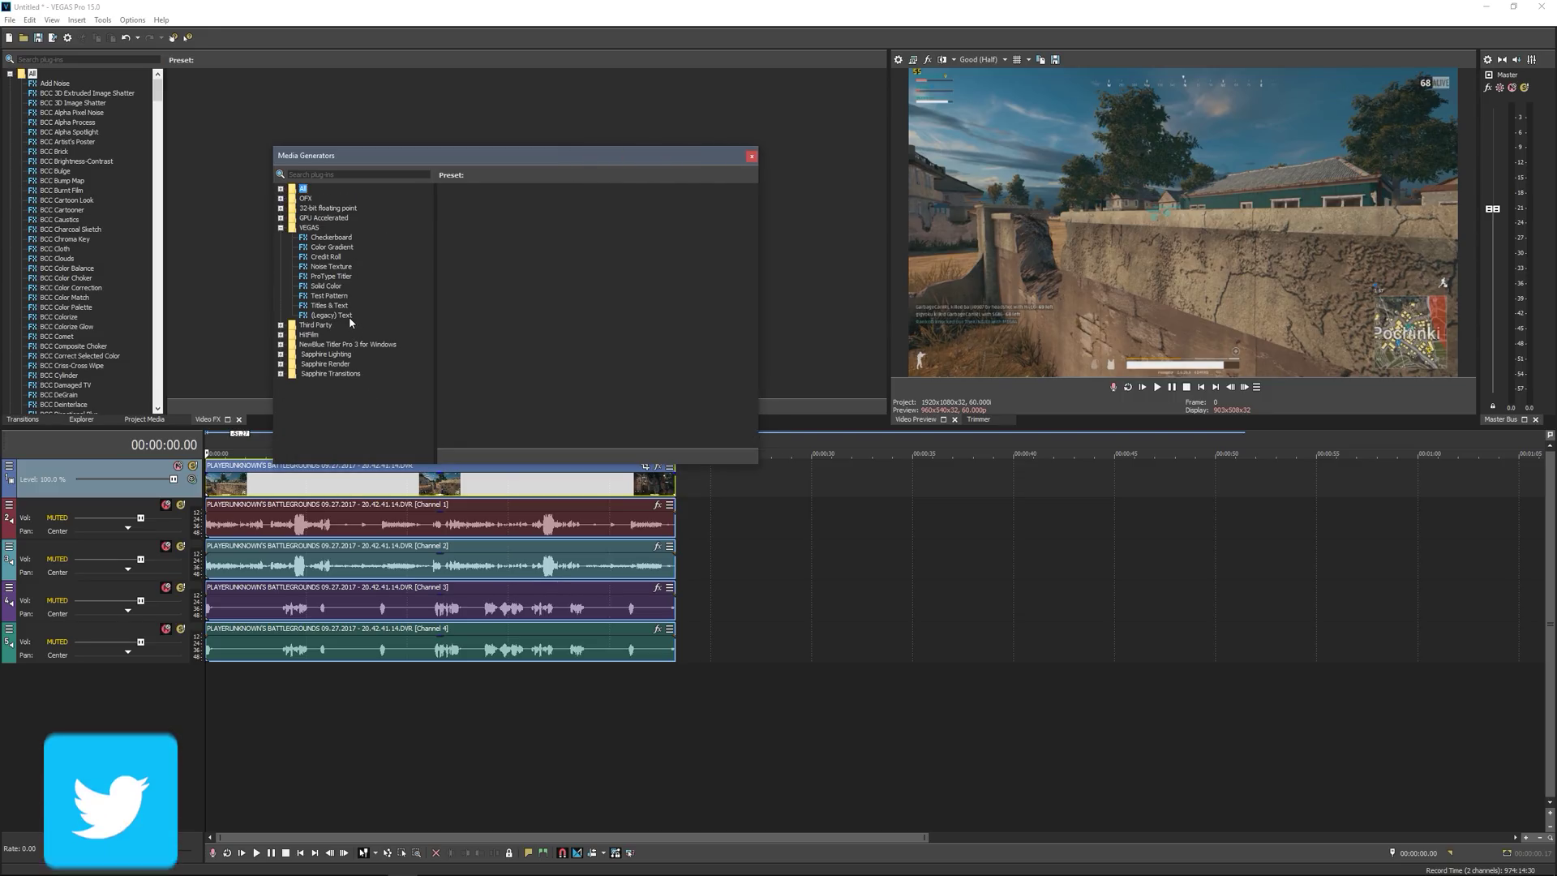
click(321, 286)
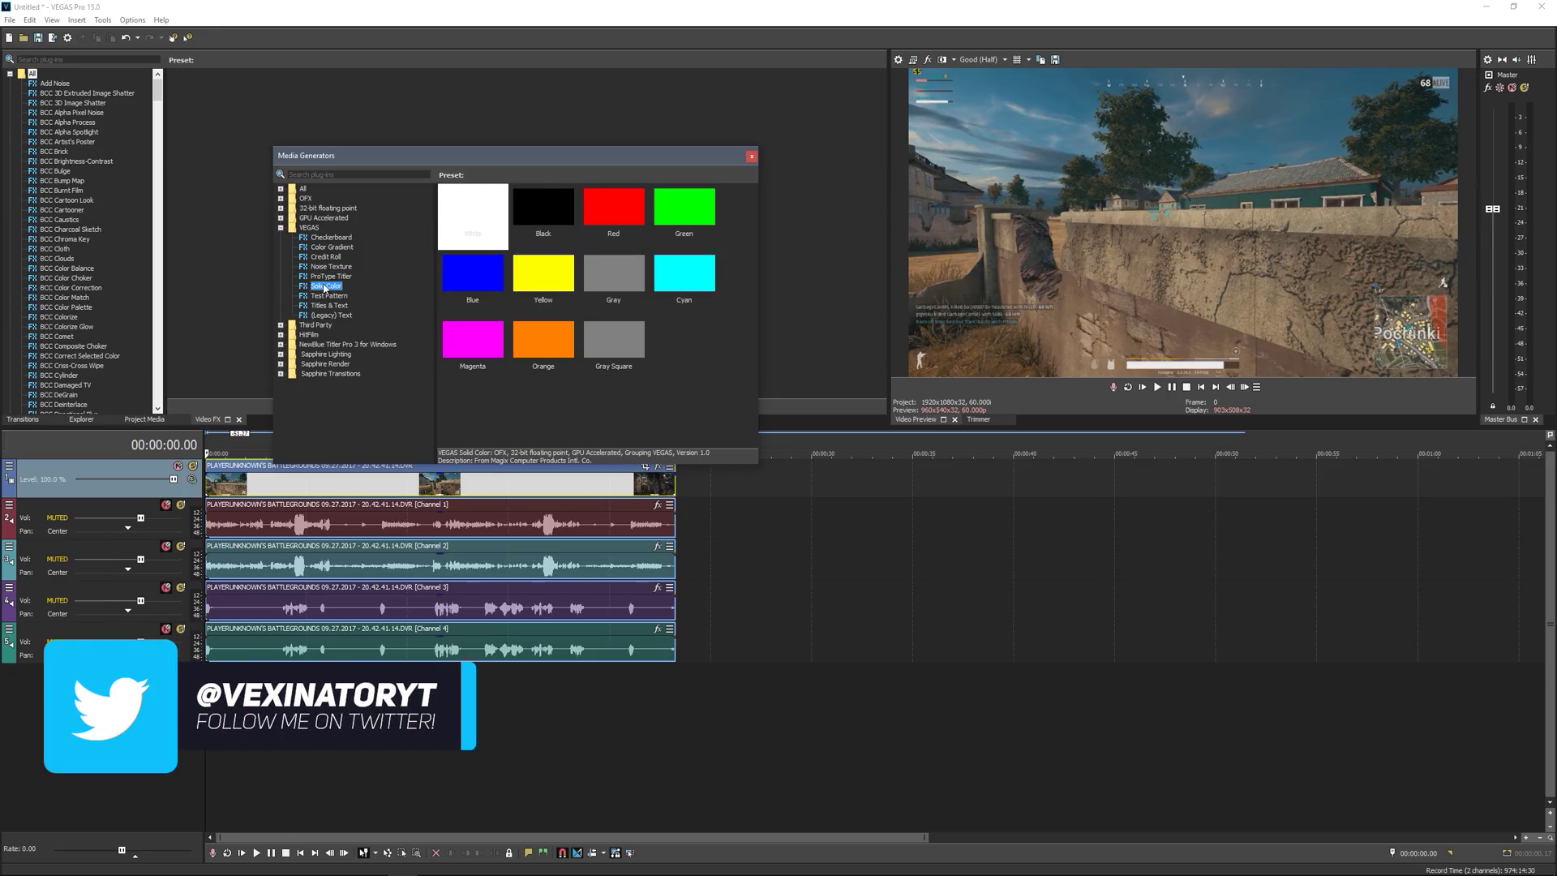
drag(298, 466, 207, 460)
Set the solid colour's red, green and blue sliders to 0 for black
click(446, 284)
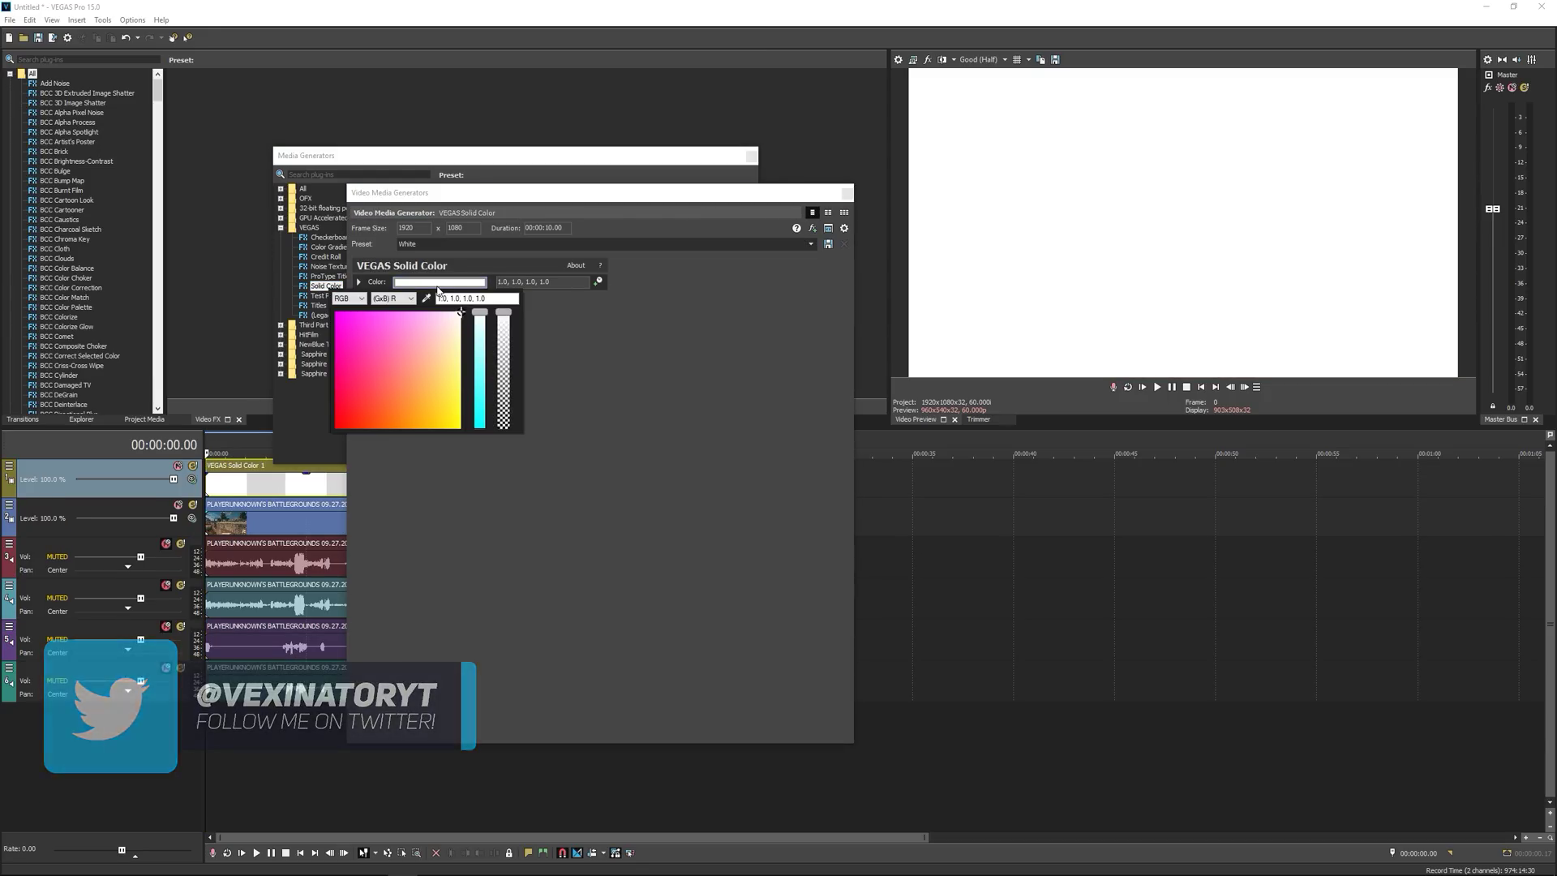
click(393, 299)
click(399, 334)
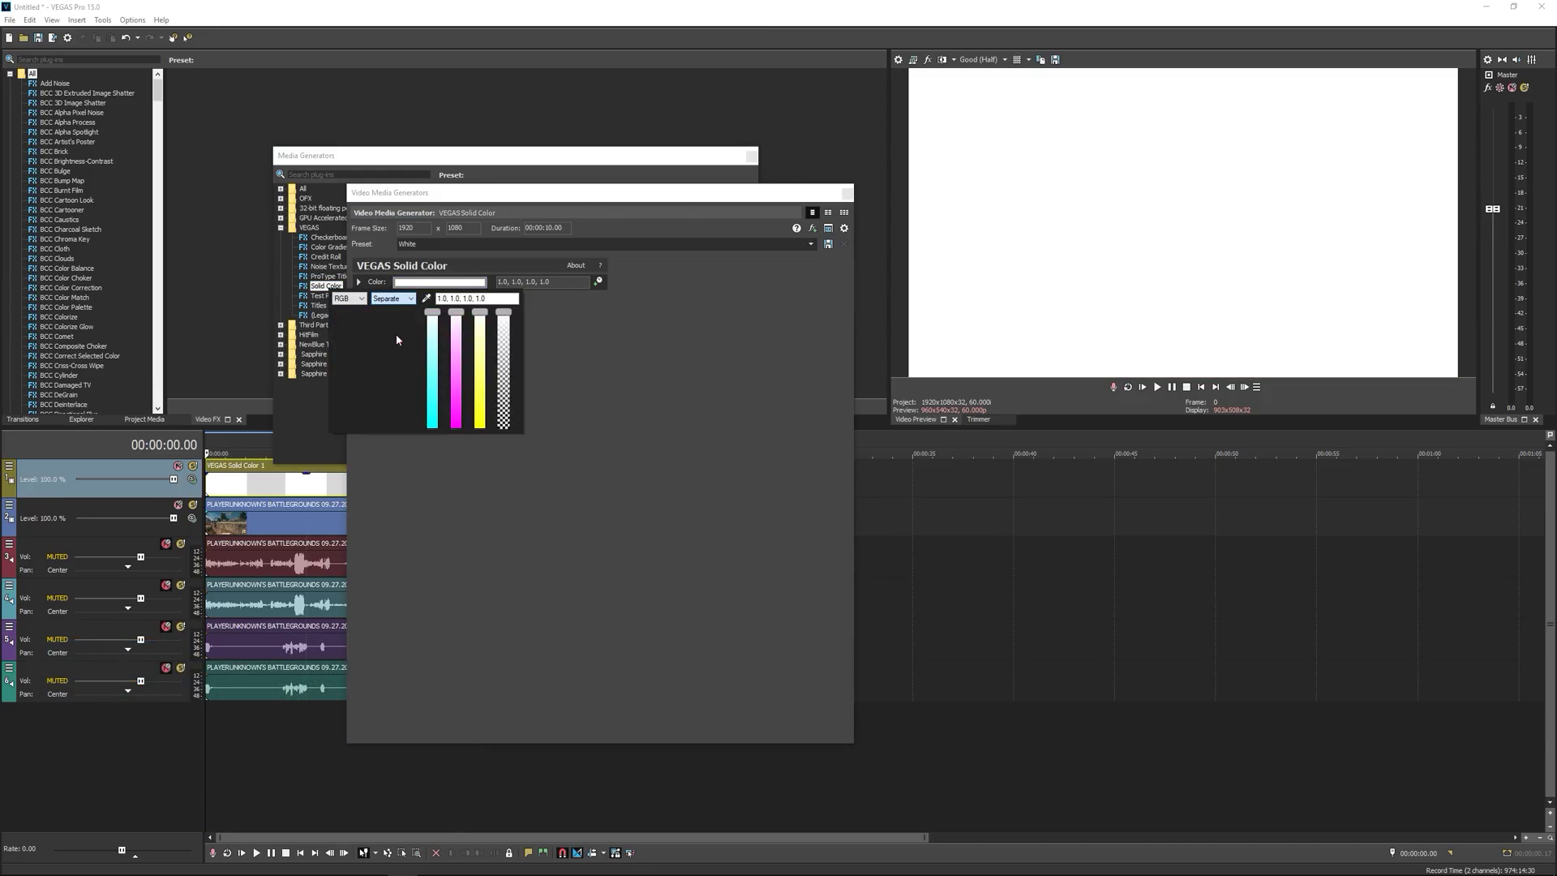
drag(442, 320, 394, 549)
drag(472, 318, 438, 510)
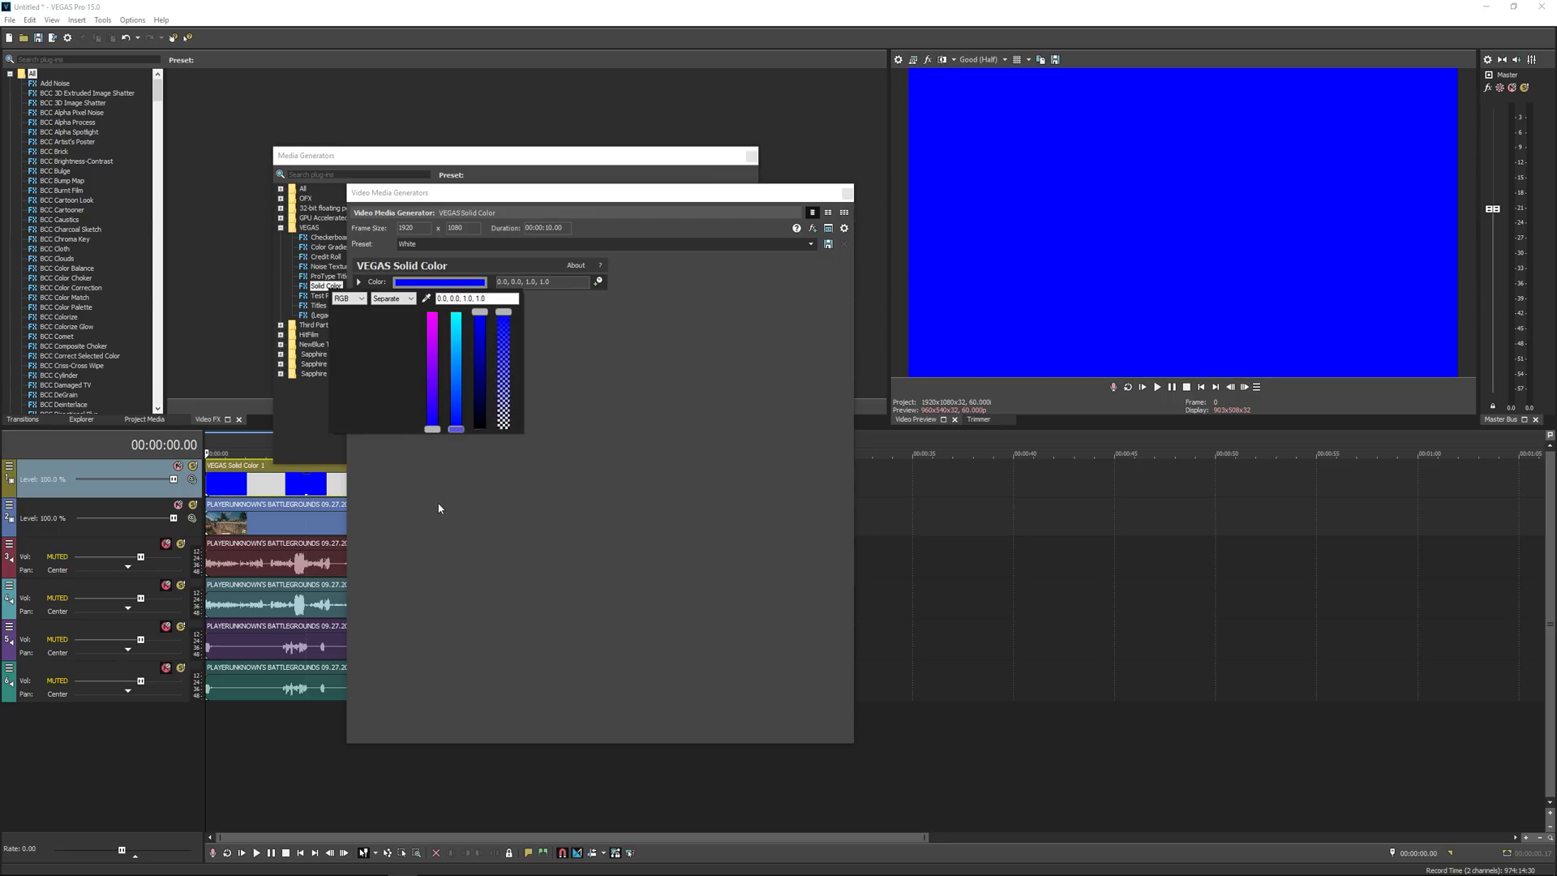
drag(479, 313, 476, 531)
Close the generator windows and stretch the black event to the clip's end
key(alt+Tab)
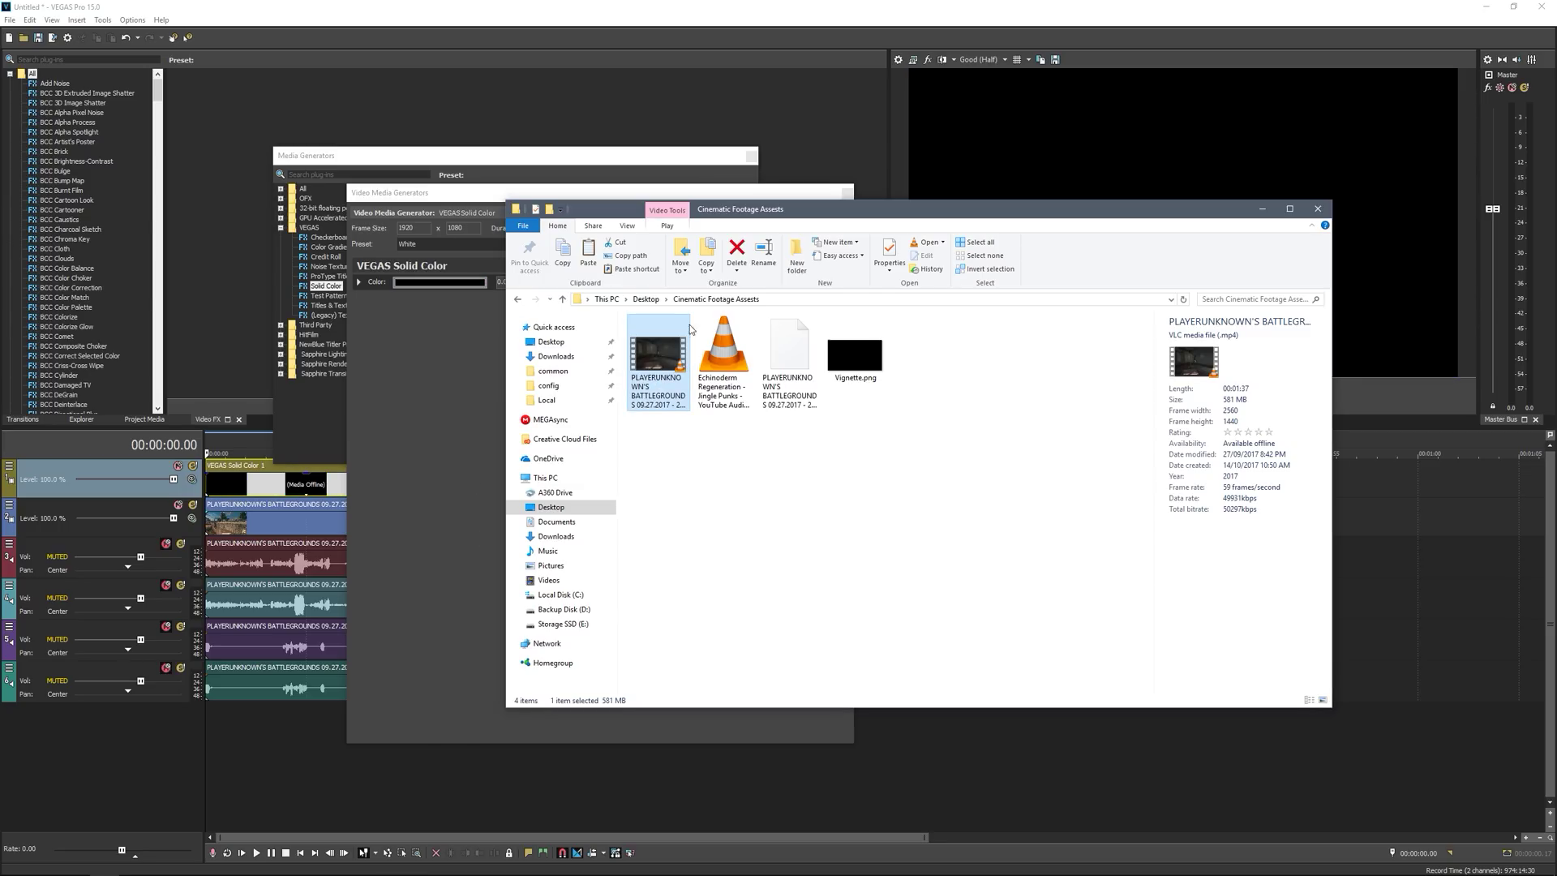
click(445, 381)
click(850, 195)
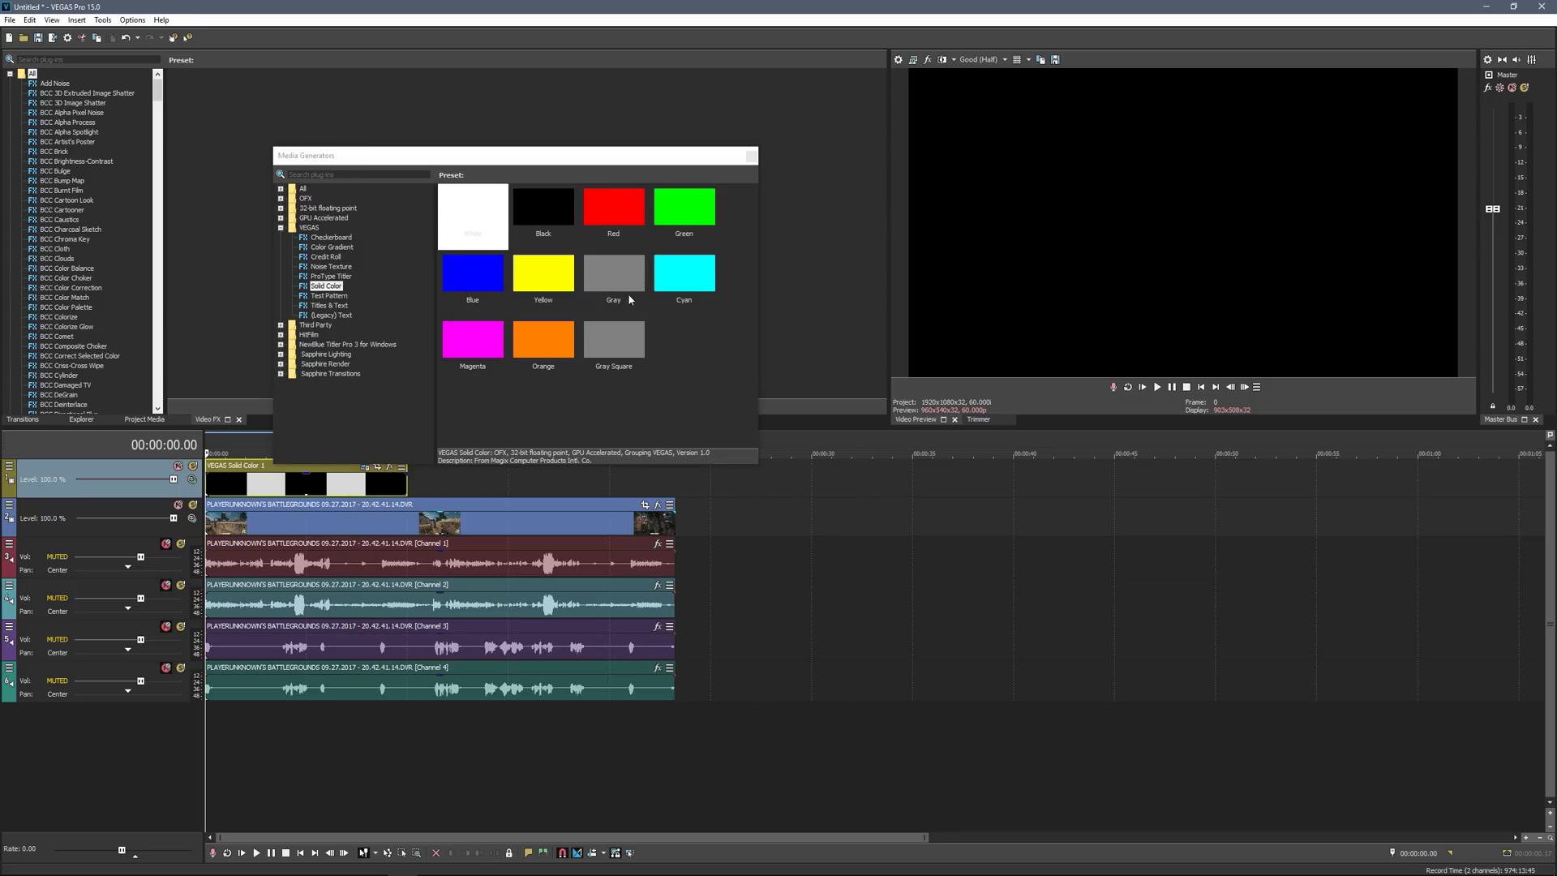
click(751, 155)
drag(401, 484, 672, 493)
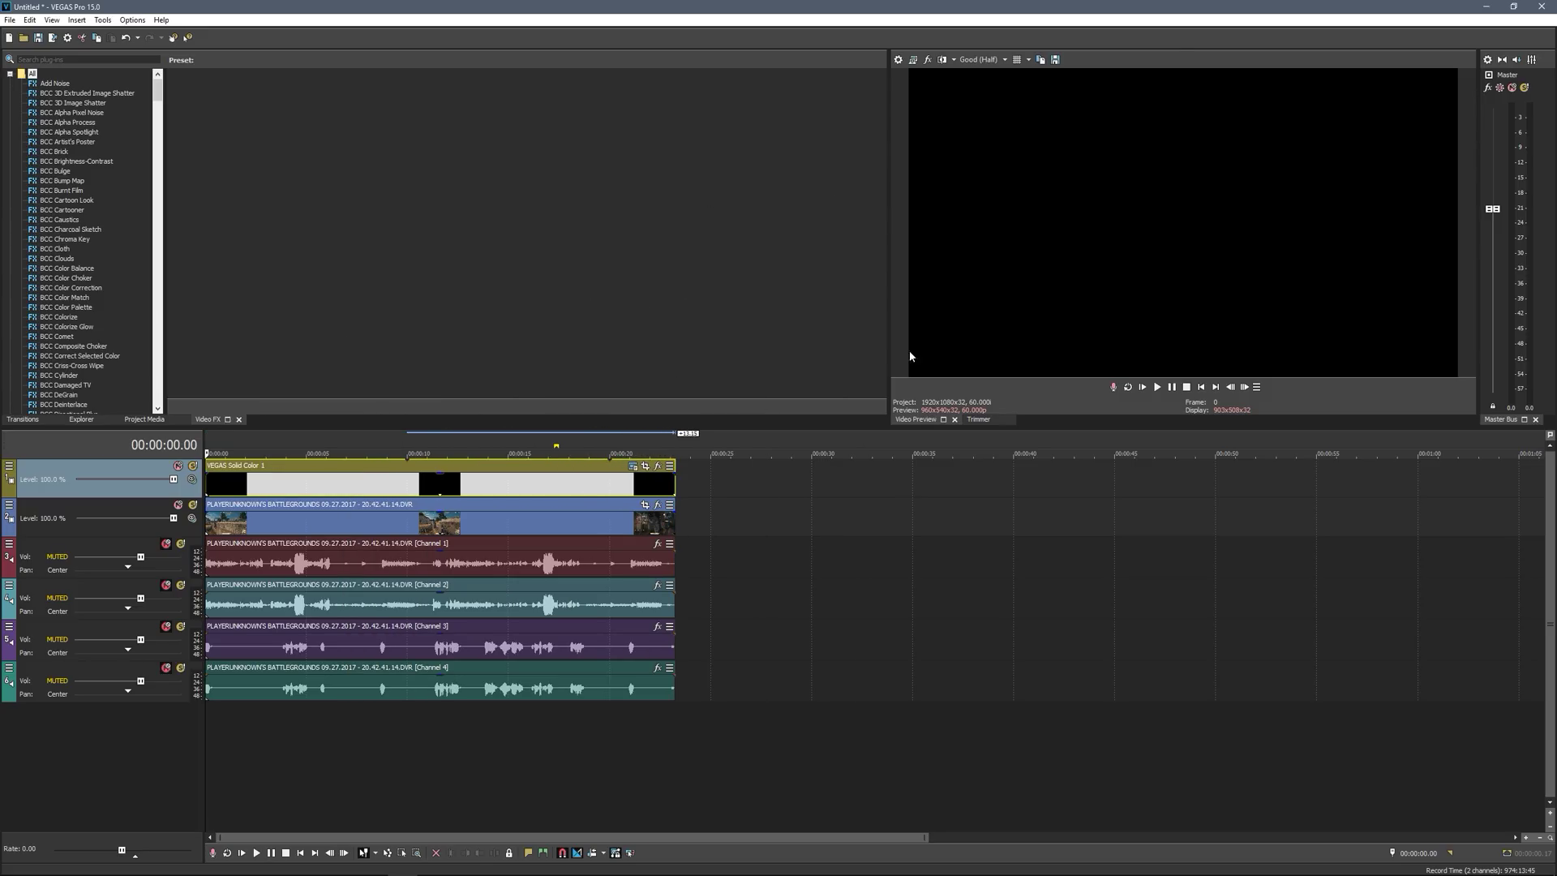
Draw a rectangular Pan/Crop mask on the black solid colour with Path Mode set to Negative
click(634, 467)
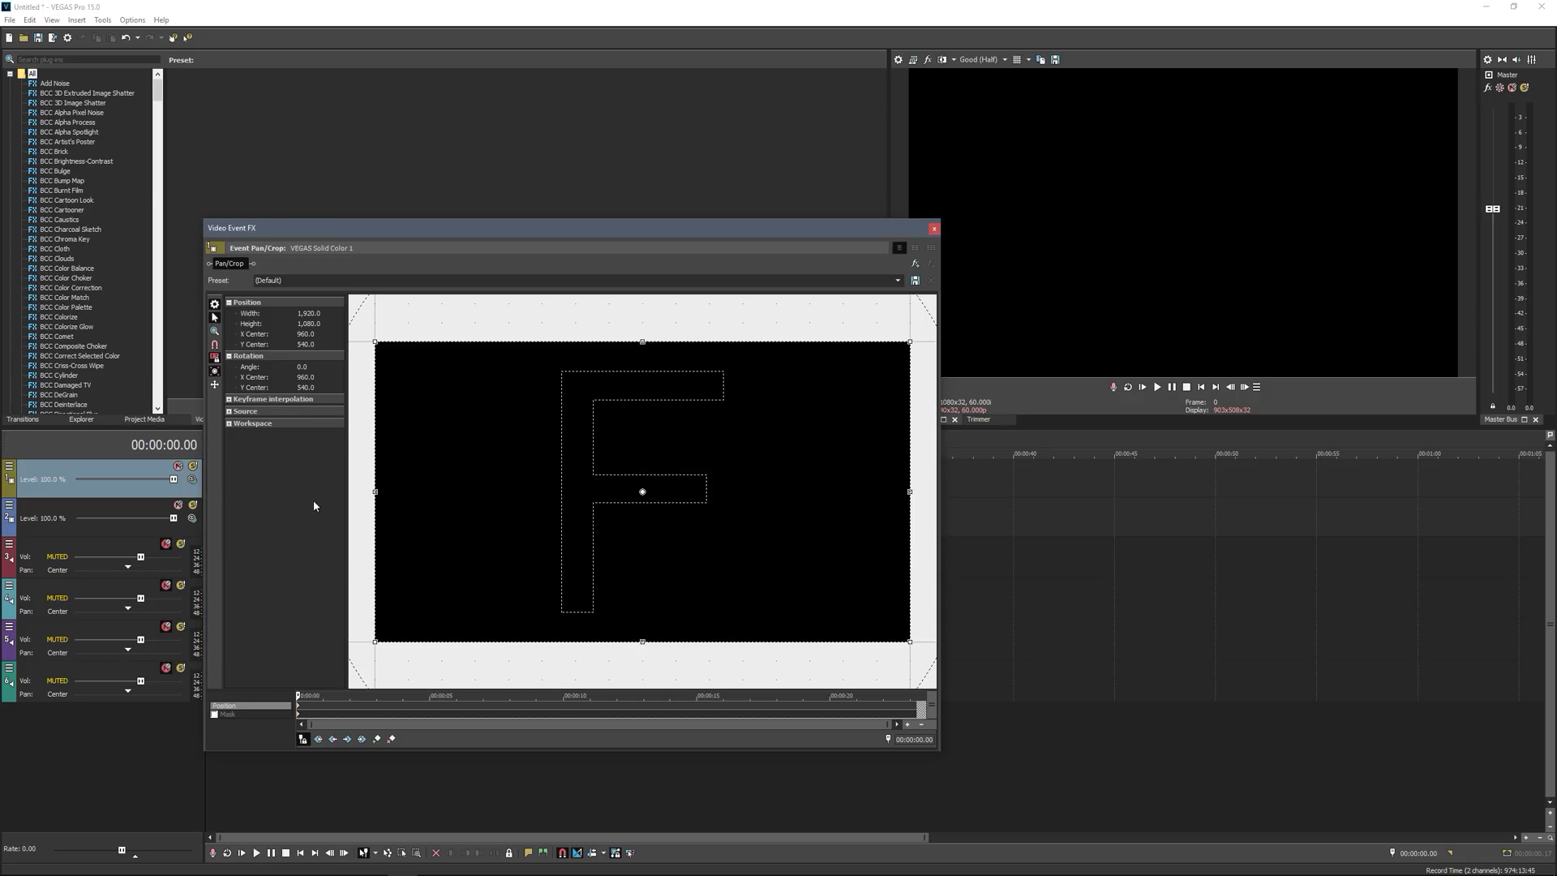
click(214, 714)
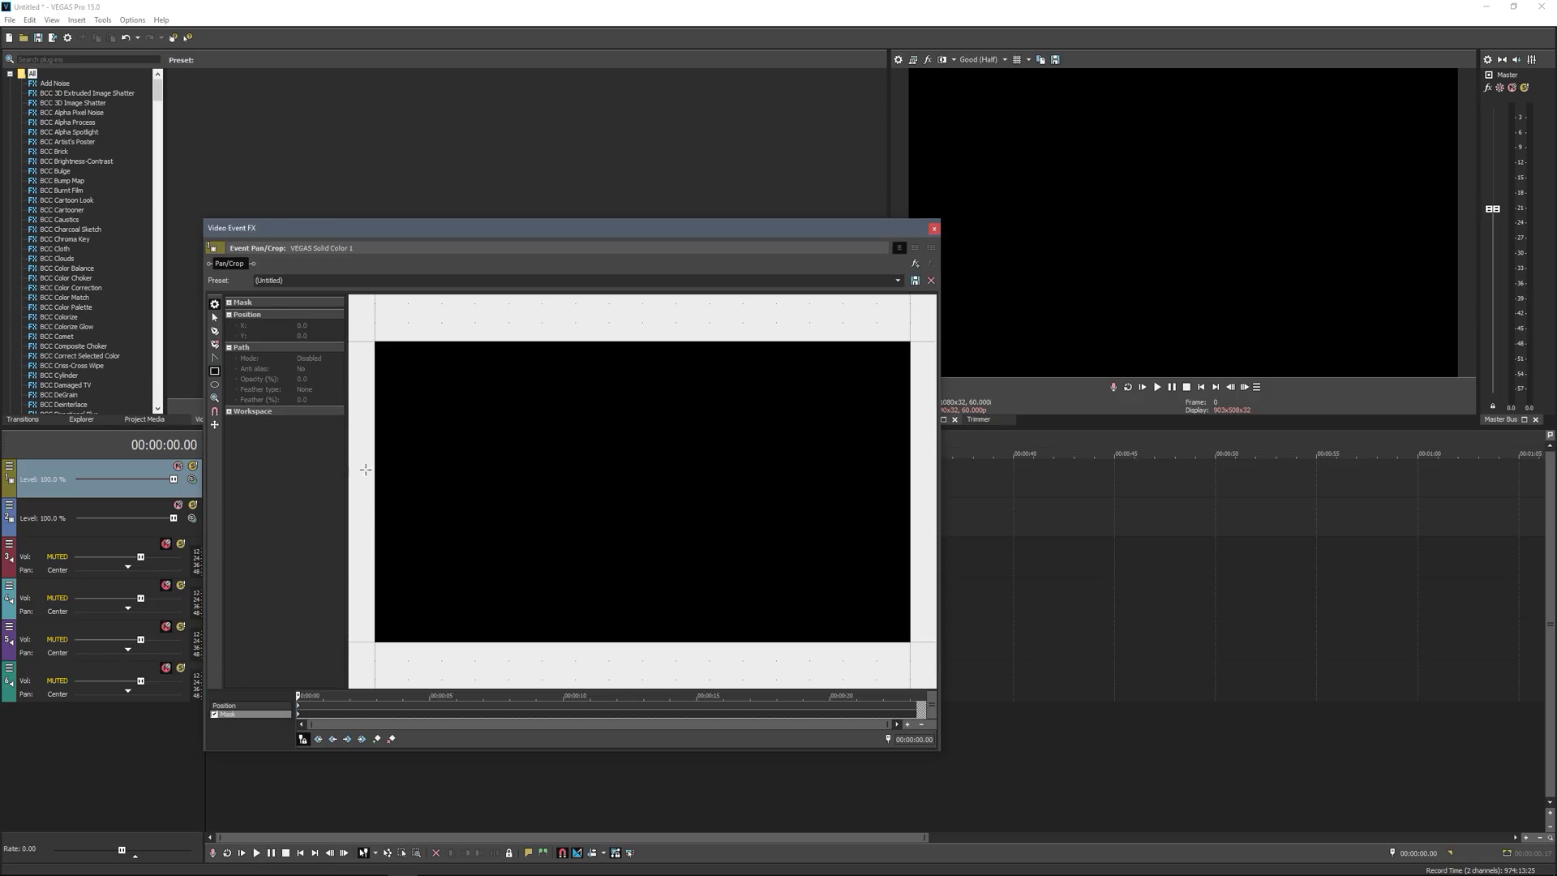
click(214, 370)
drag(371, 368, 925, 621)
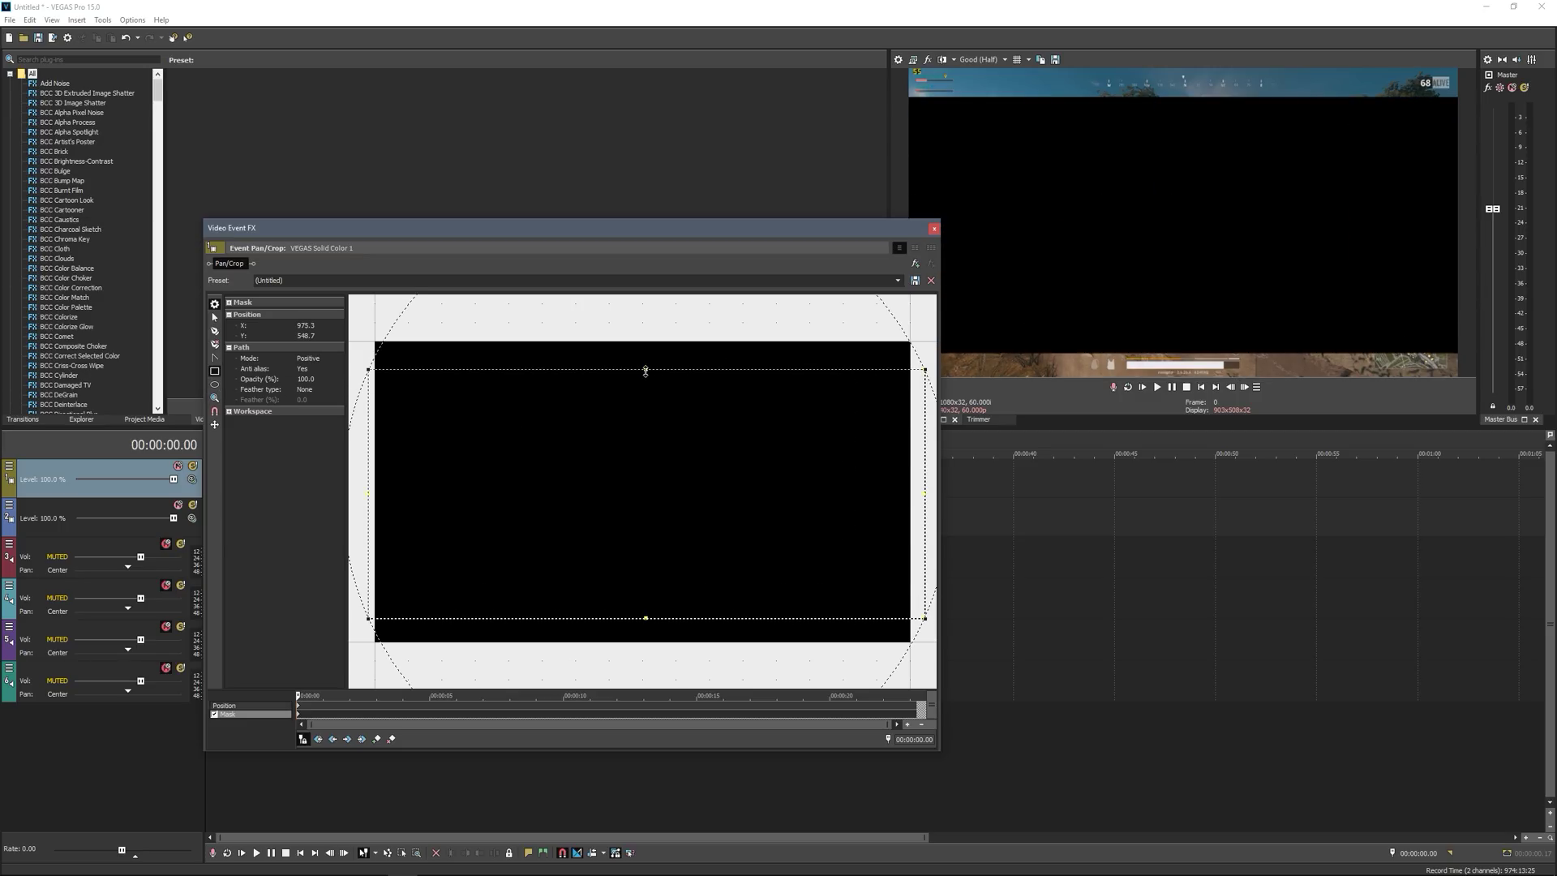
drag(646, 368, 645, 363)
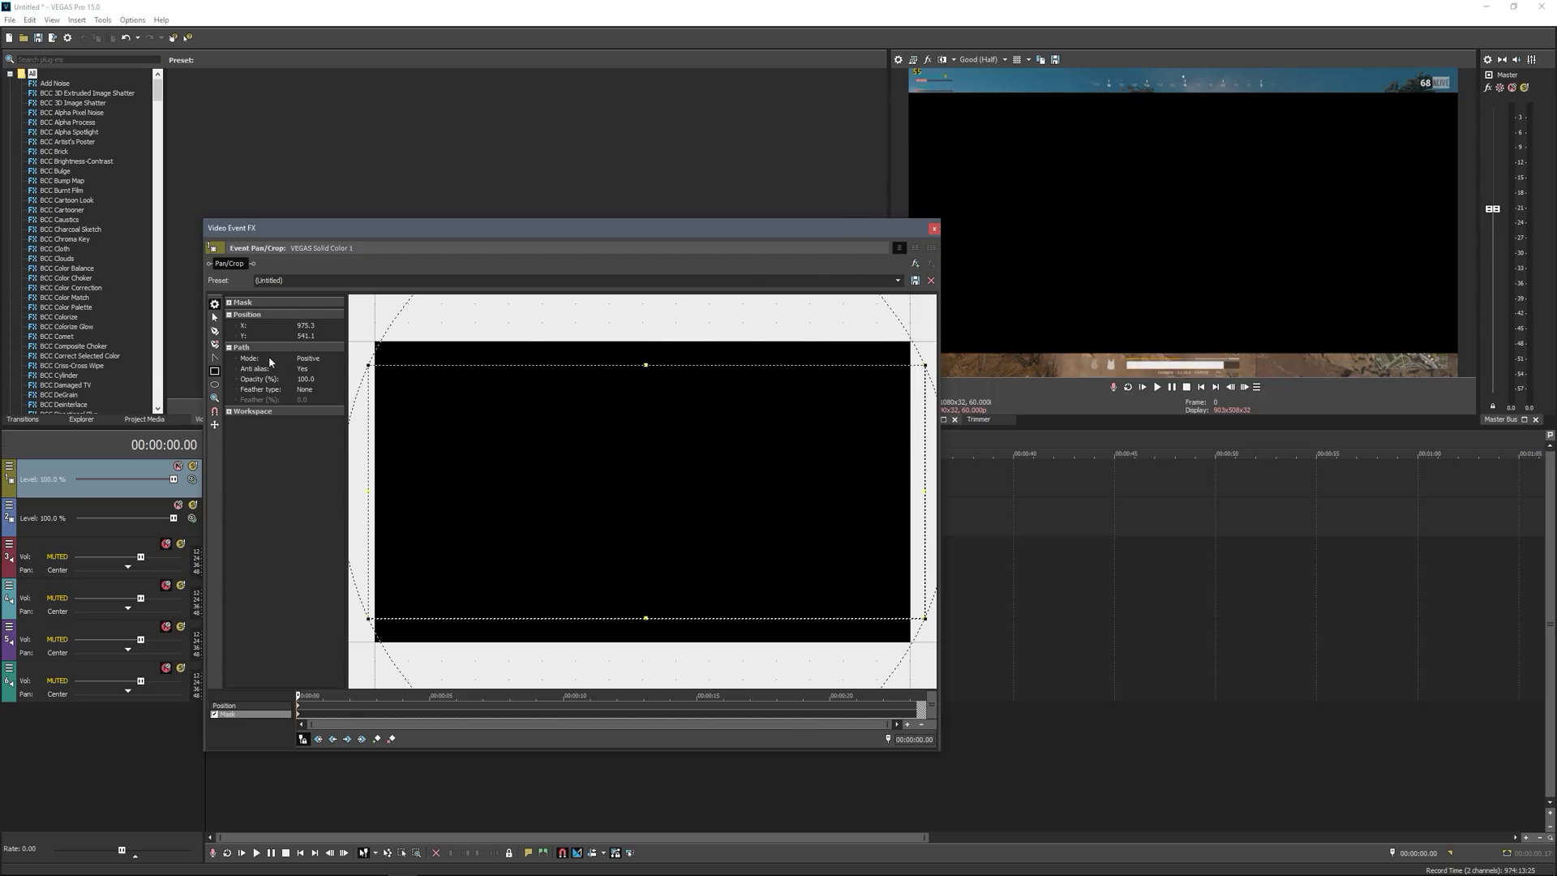
click(319, 357)
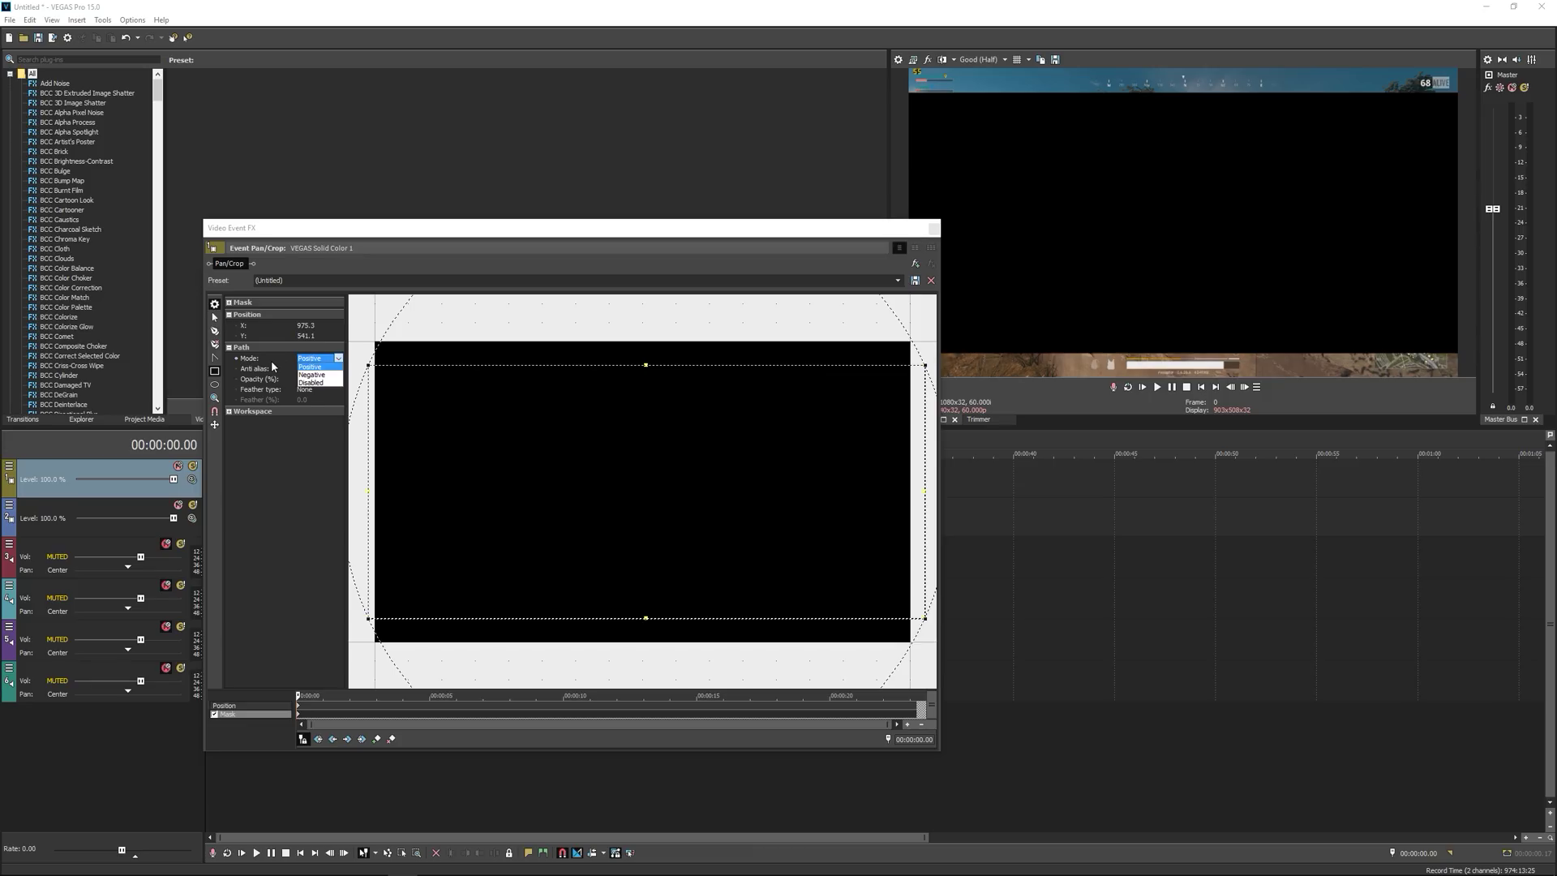
click(315, 375)
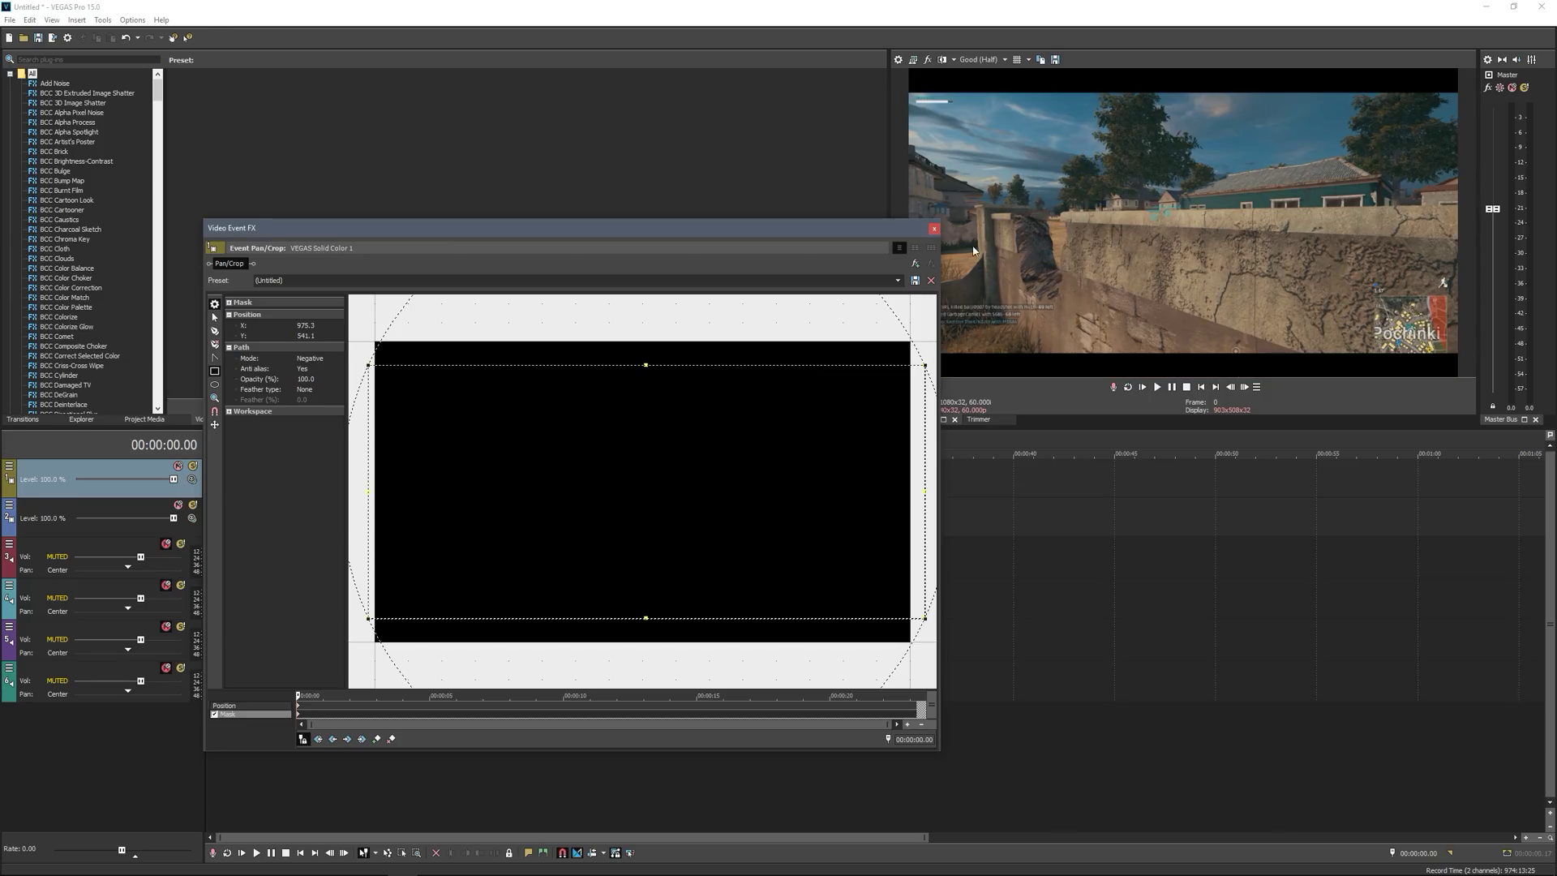
click(934, 228)
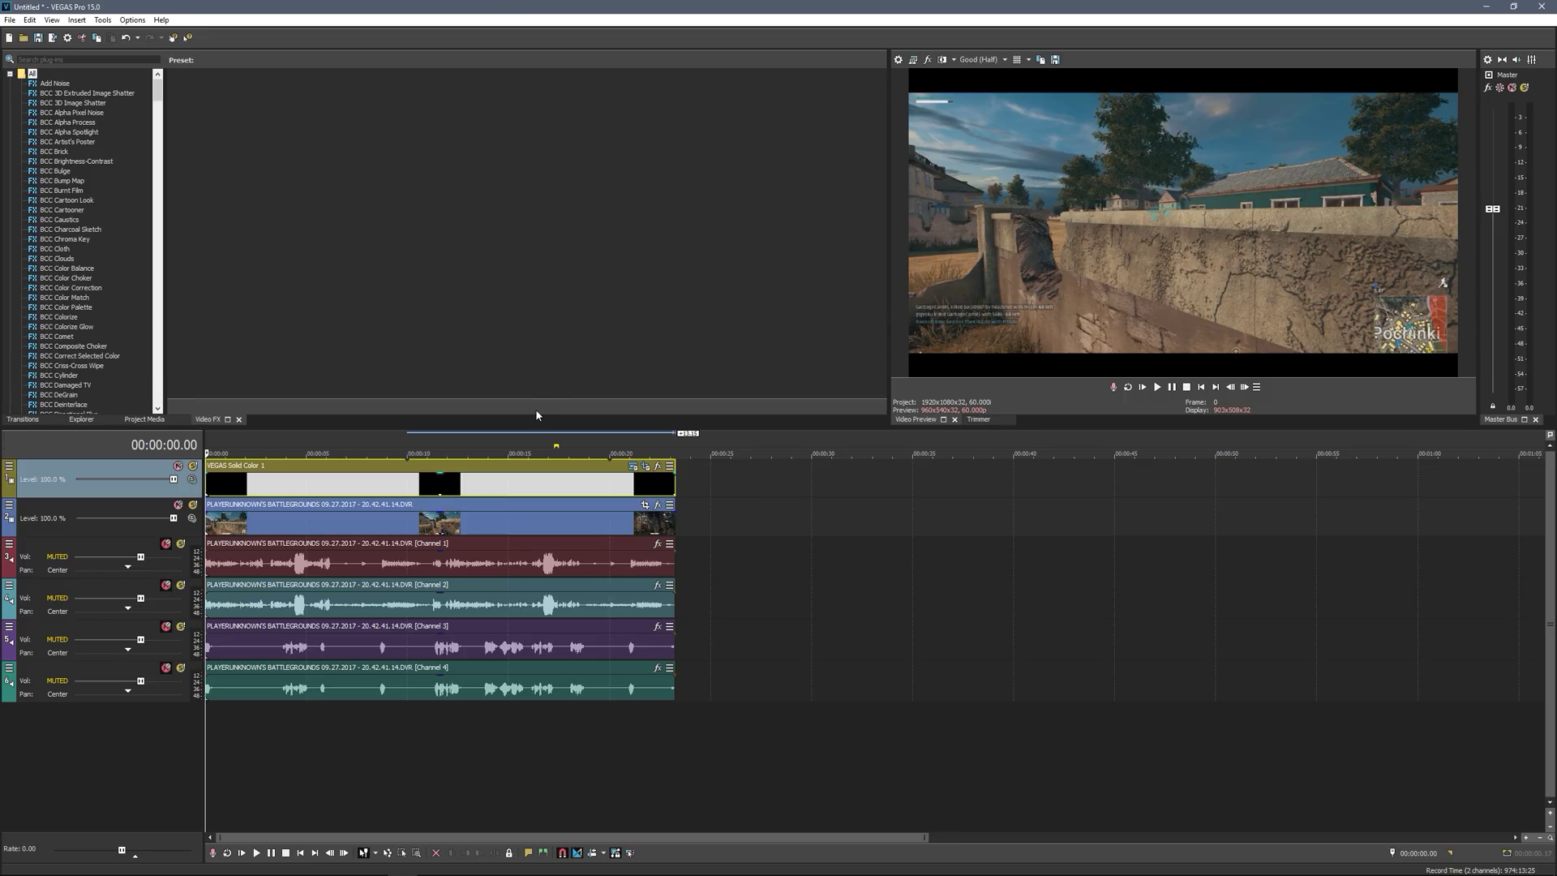
Snap the black-bars event's start to the playhead at 00:00:02.14, then reopen its Pan/Crop
click(23, 419)
drag(249, 485, 285, 489)
click(230, 482)
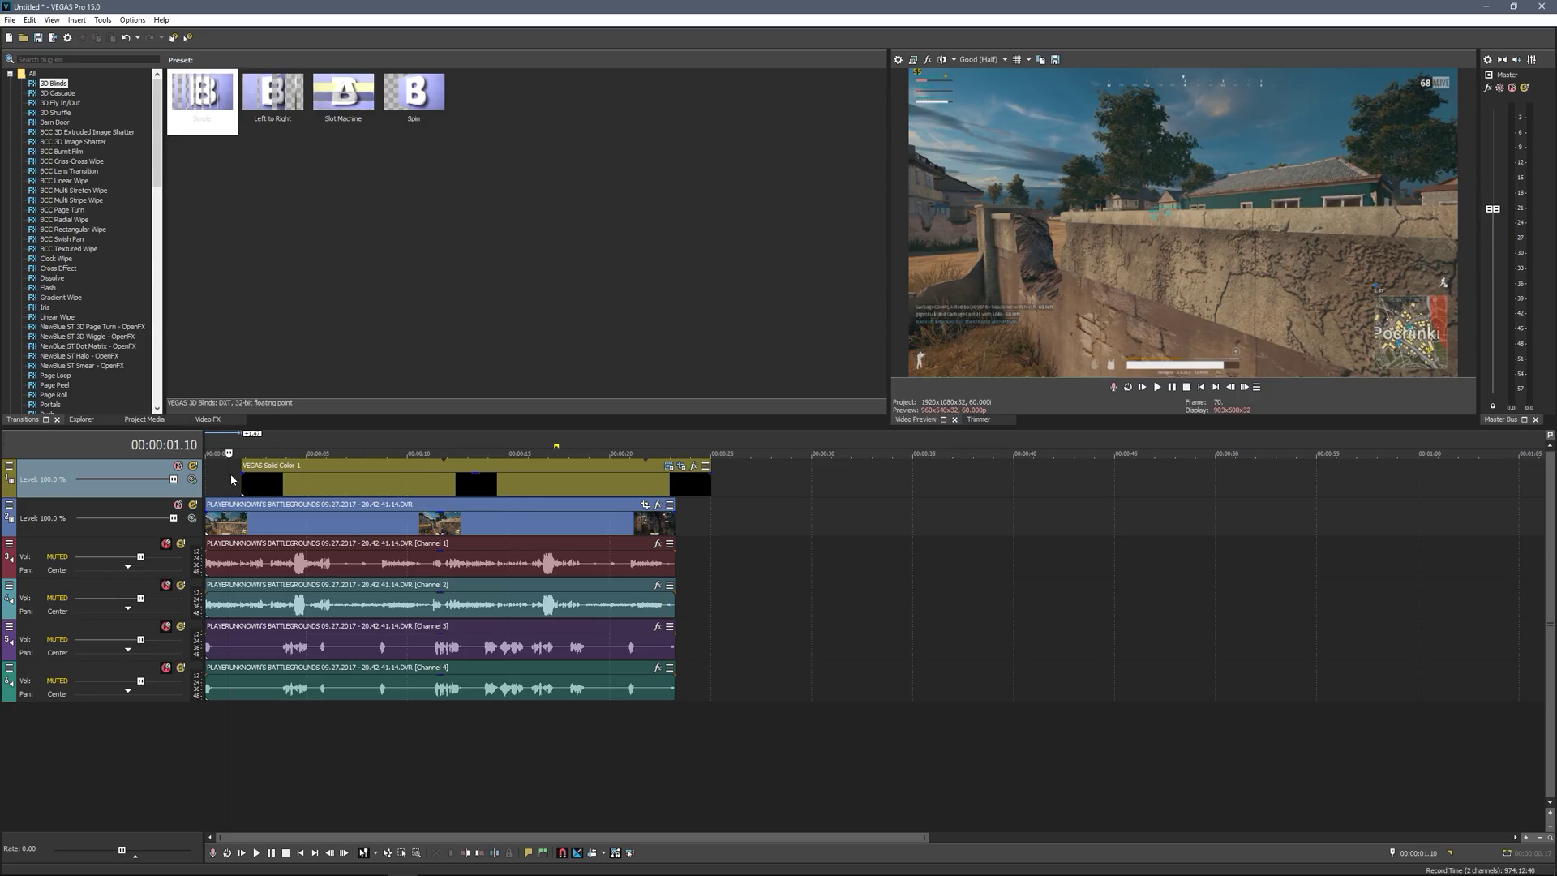
drag(231, 482, 242, 479)
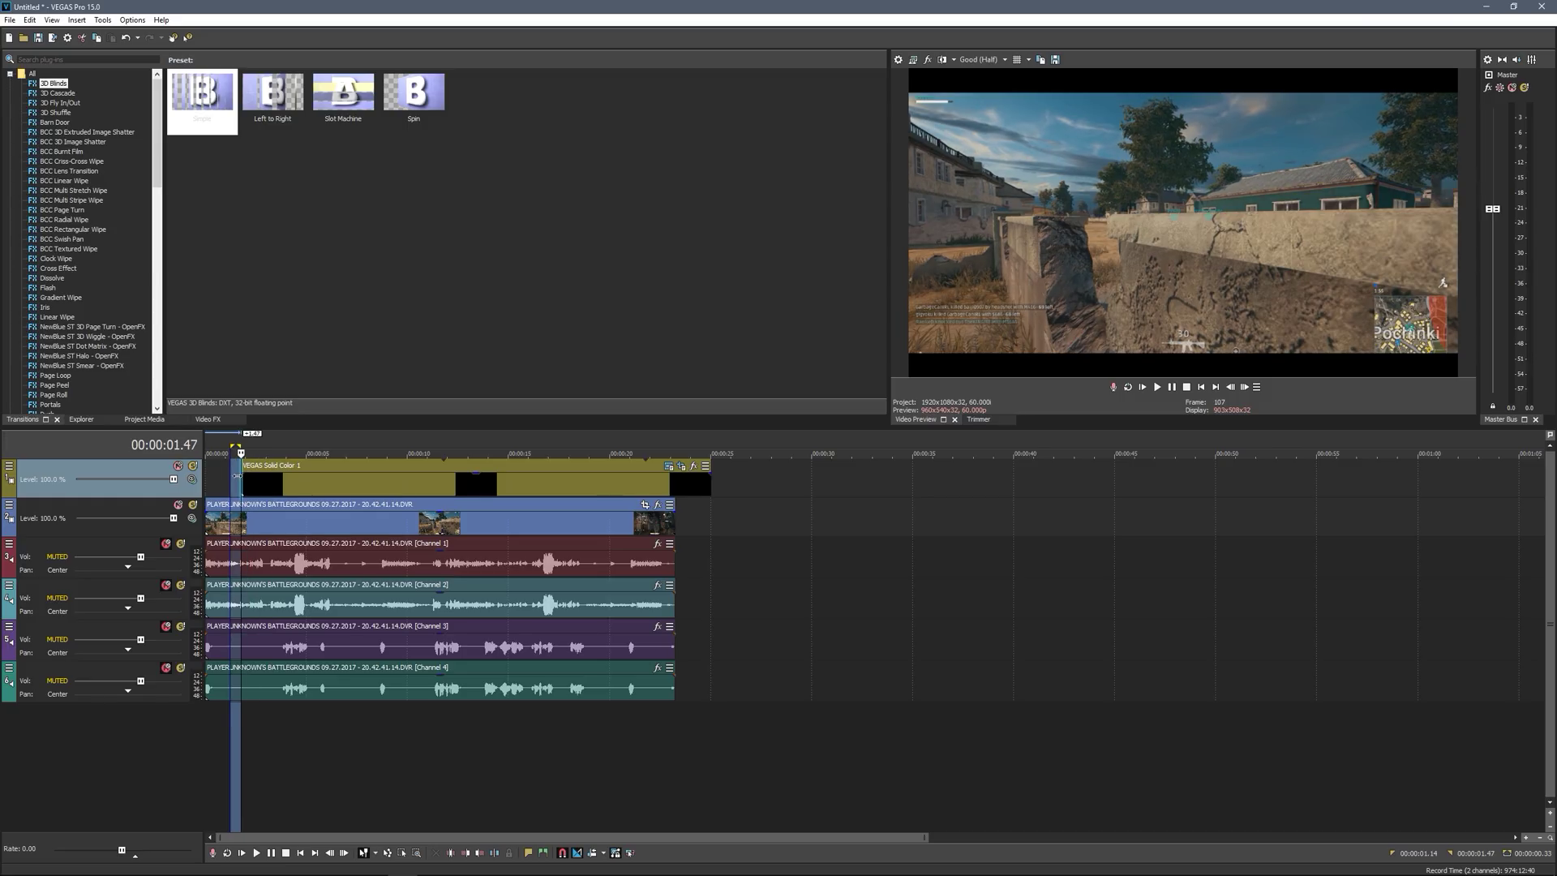
click(243, 480)
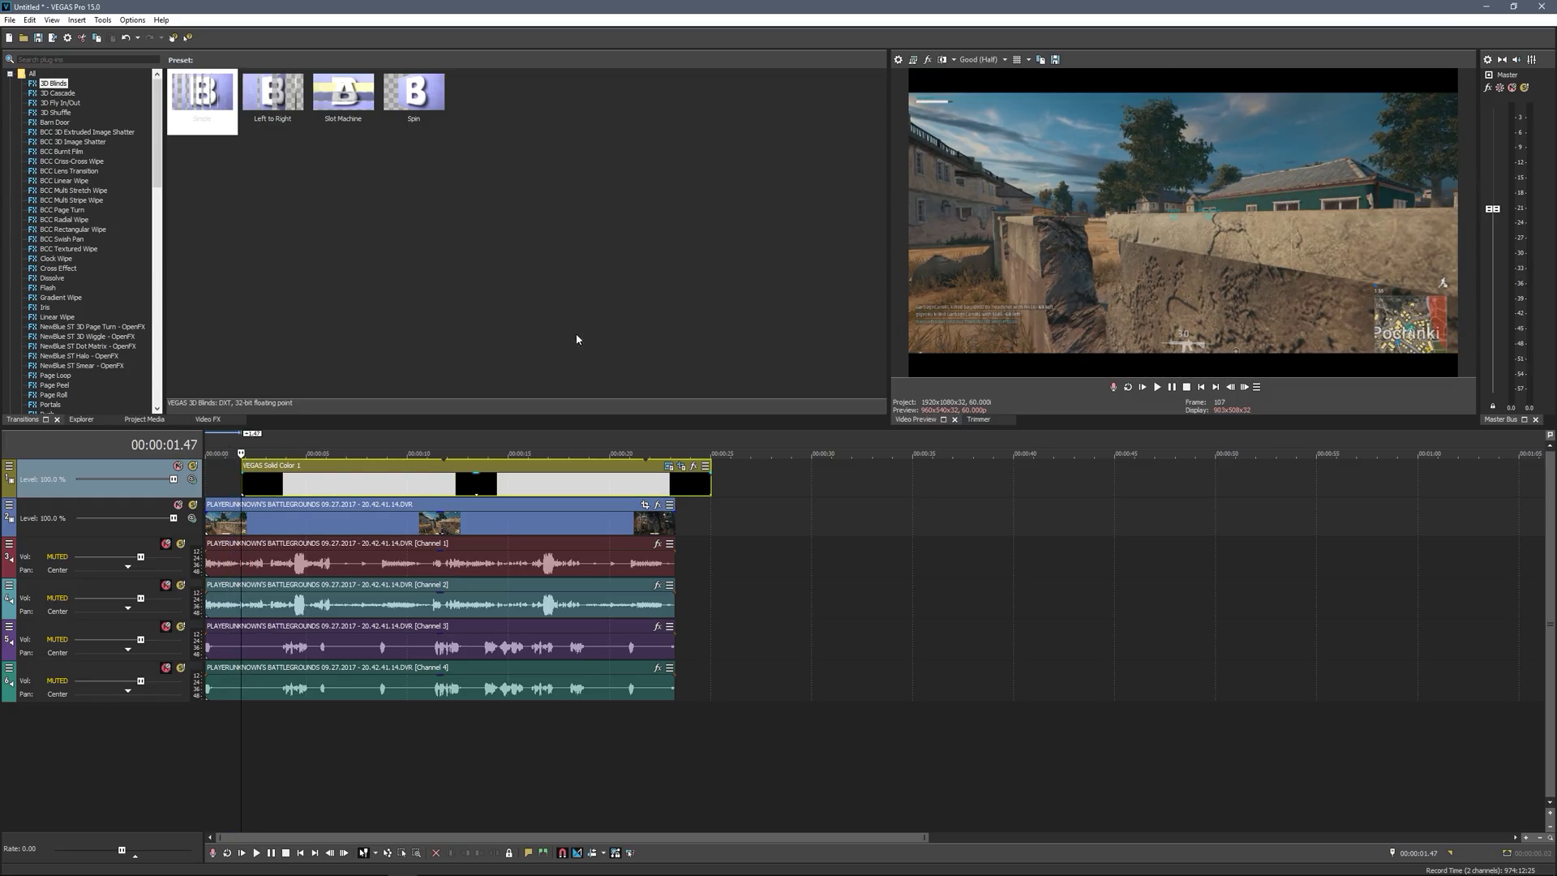
key(space)
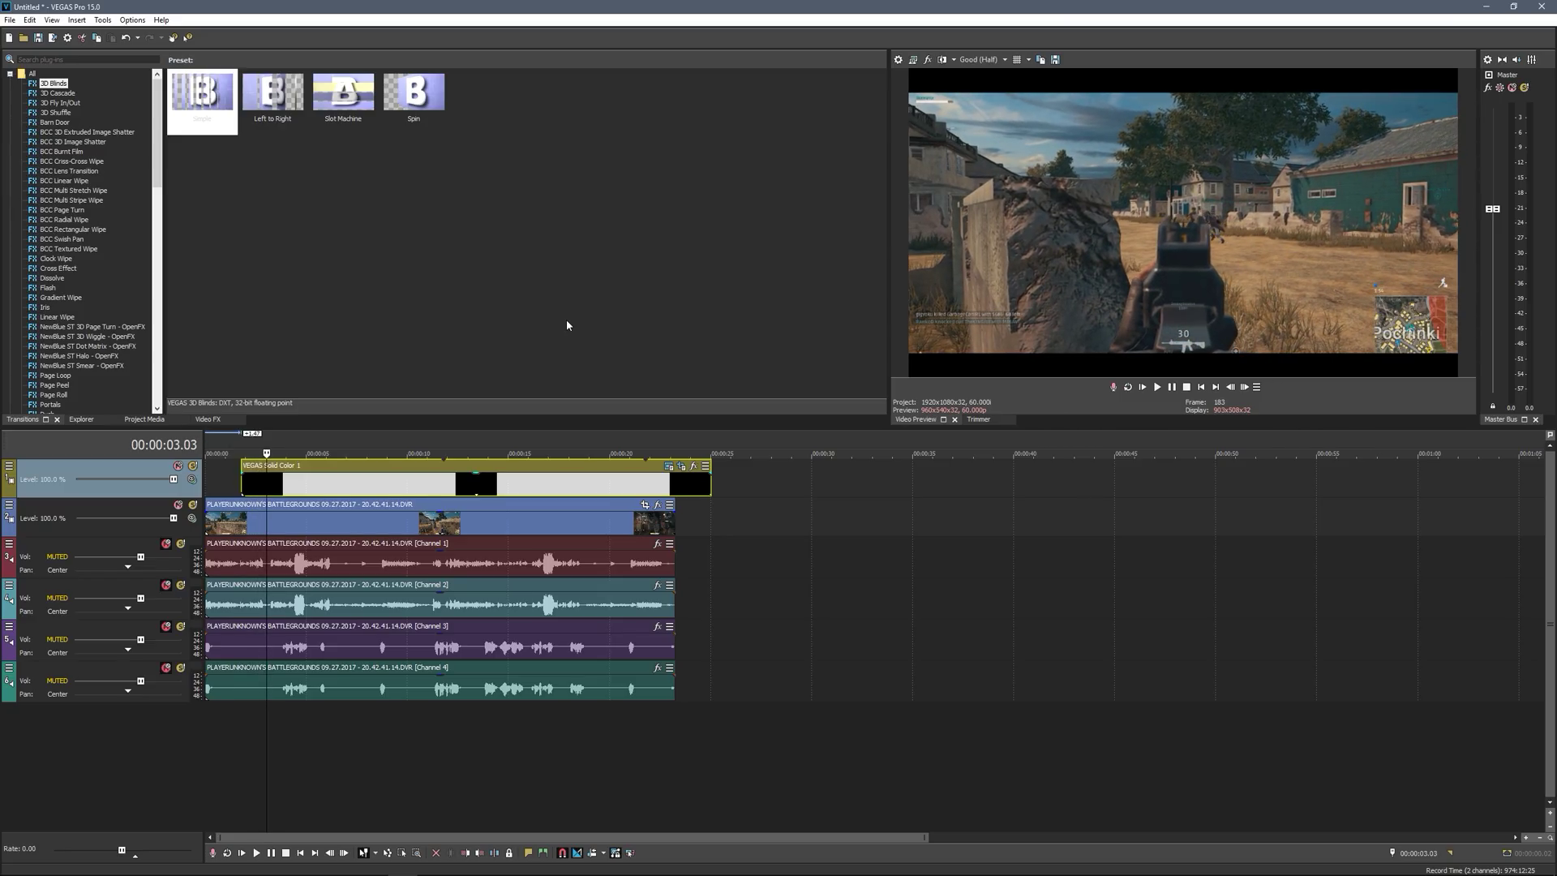
key(j)
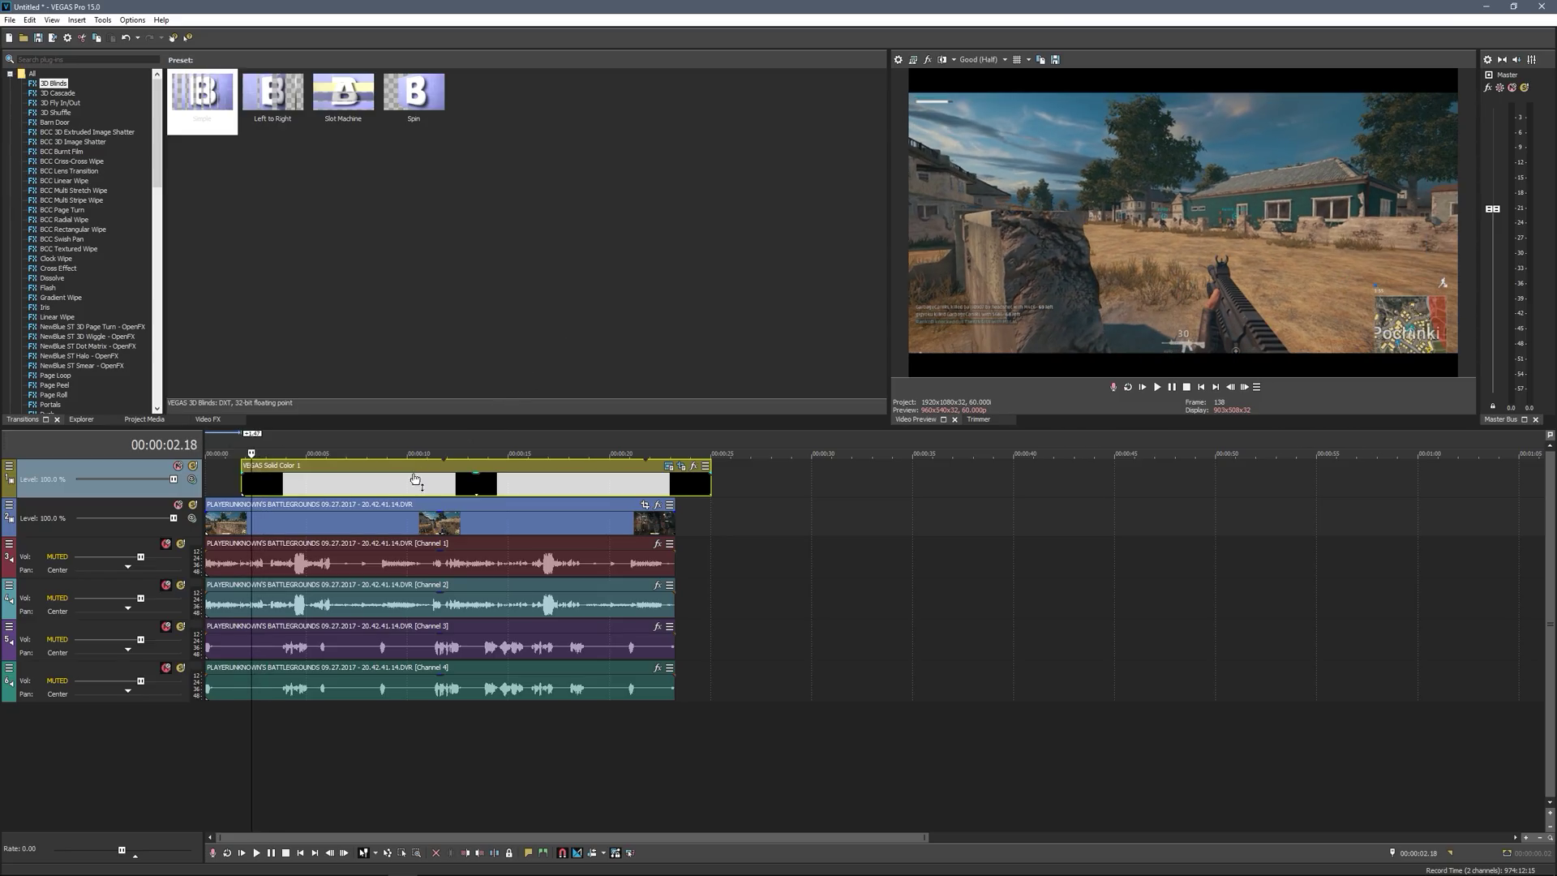
drag(411, 480, 419, 480)
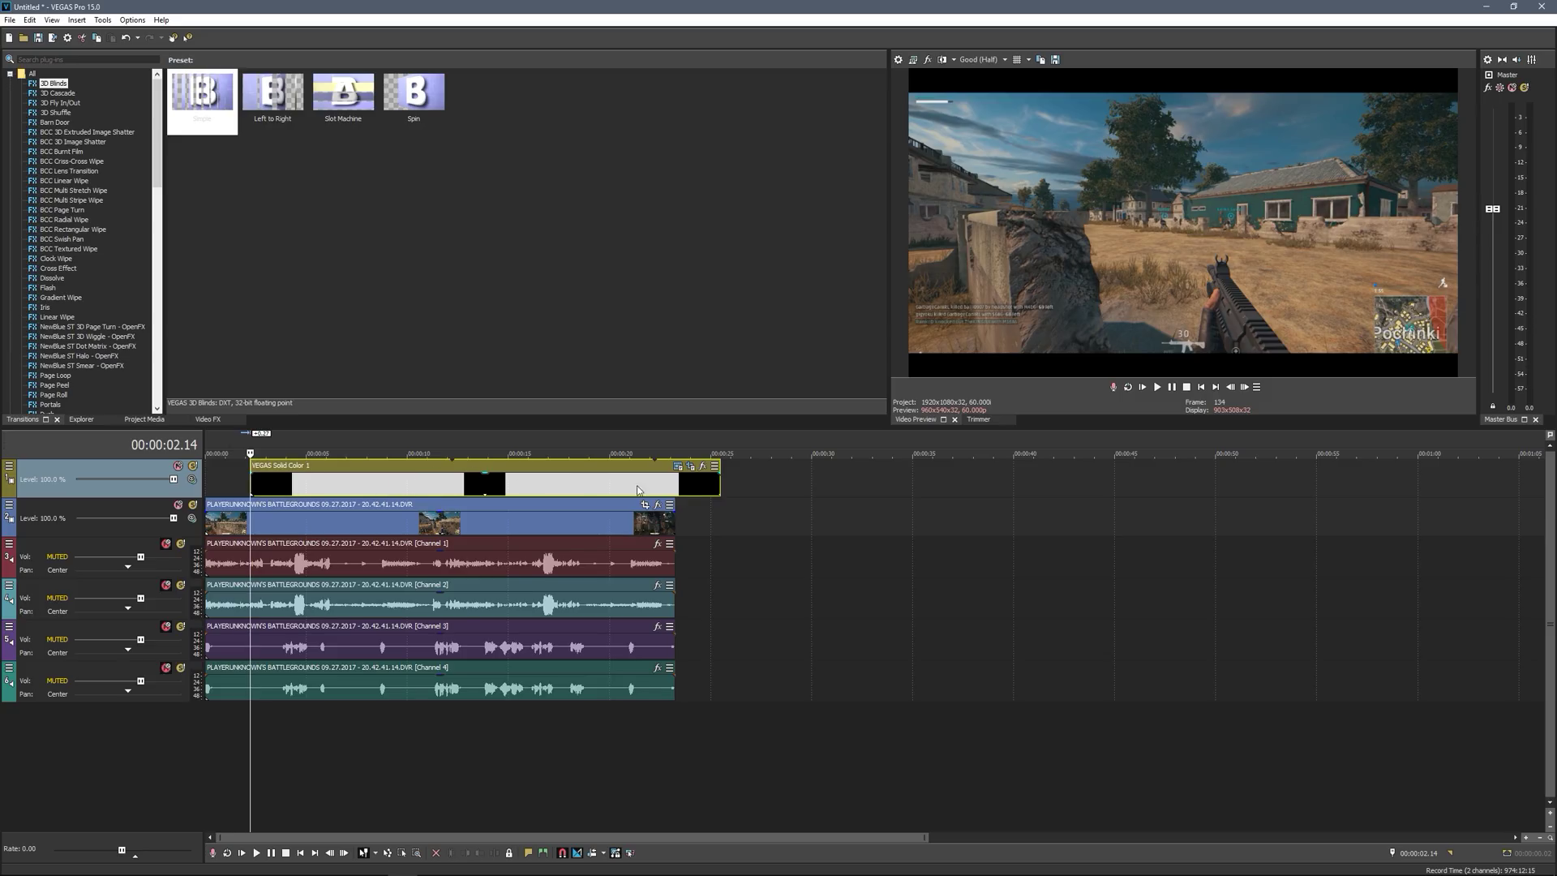
click(679, 467)
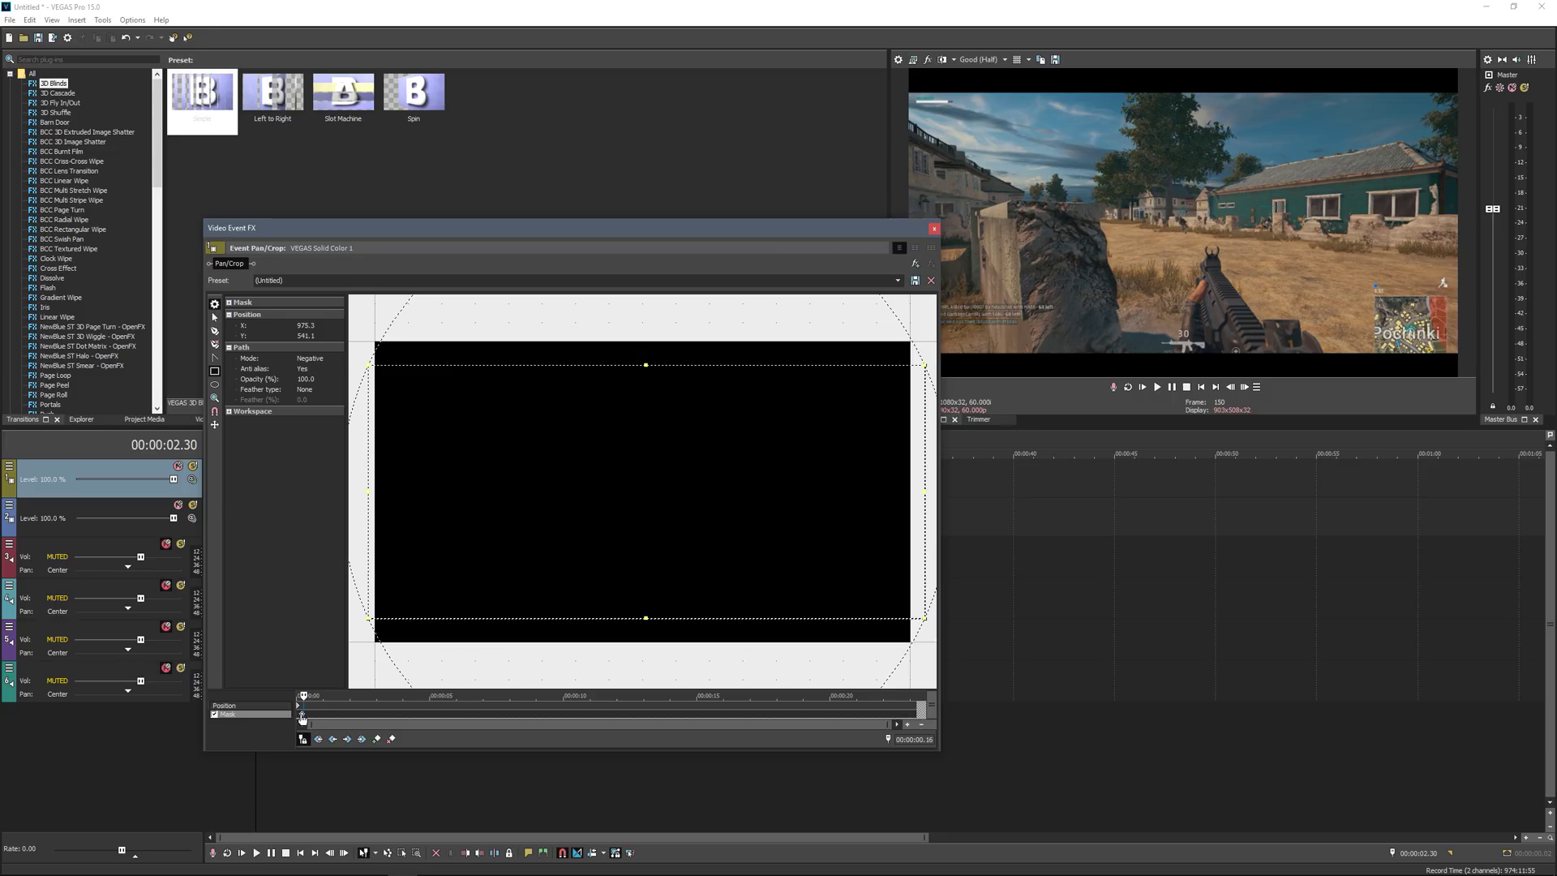
Lower the mask's bottom edge and raise its top edge to thin both bars
key(space)
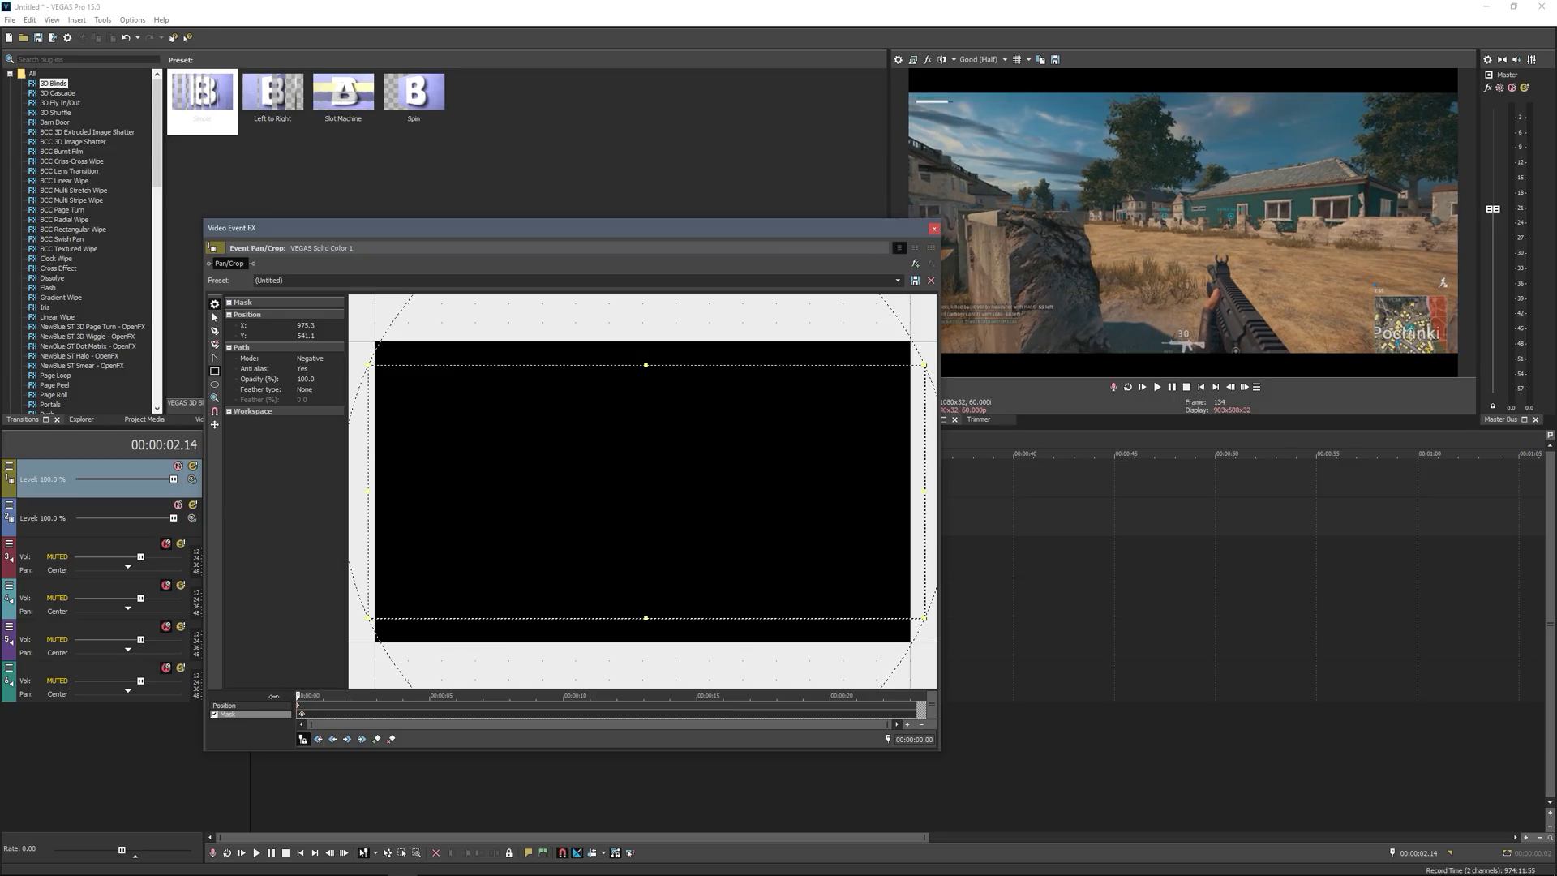
drag(645, 618, 646, 643)
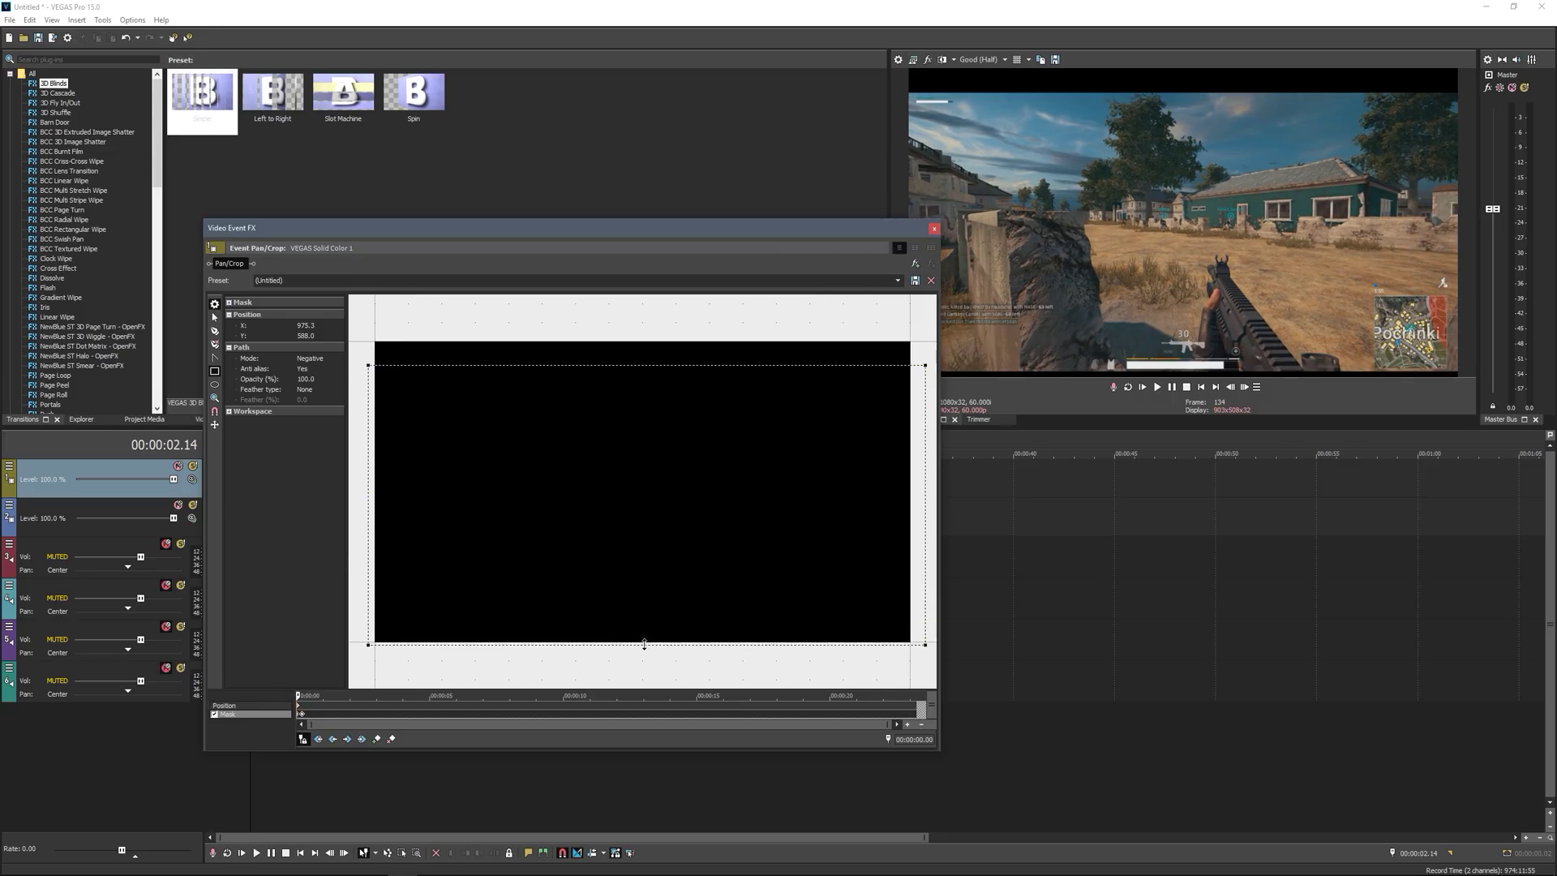
drag(646, 363, 646, 337)
click(934, 231)
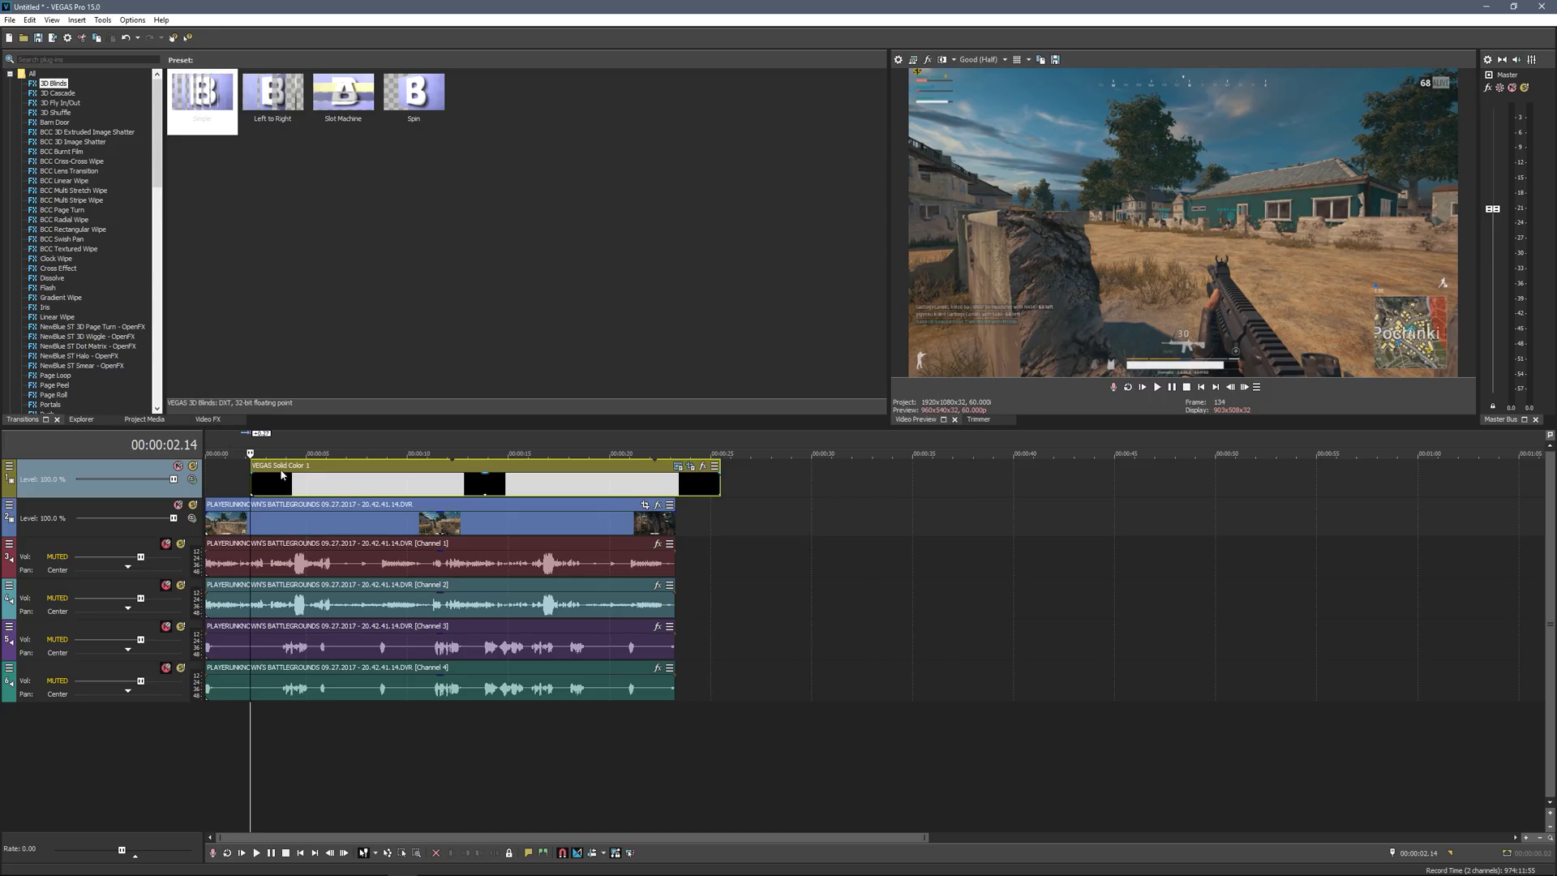
Play back the clip's opening from just before the bars to review them
click(242, 486)
key(space)
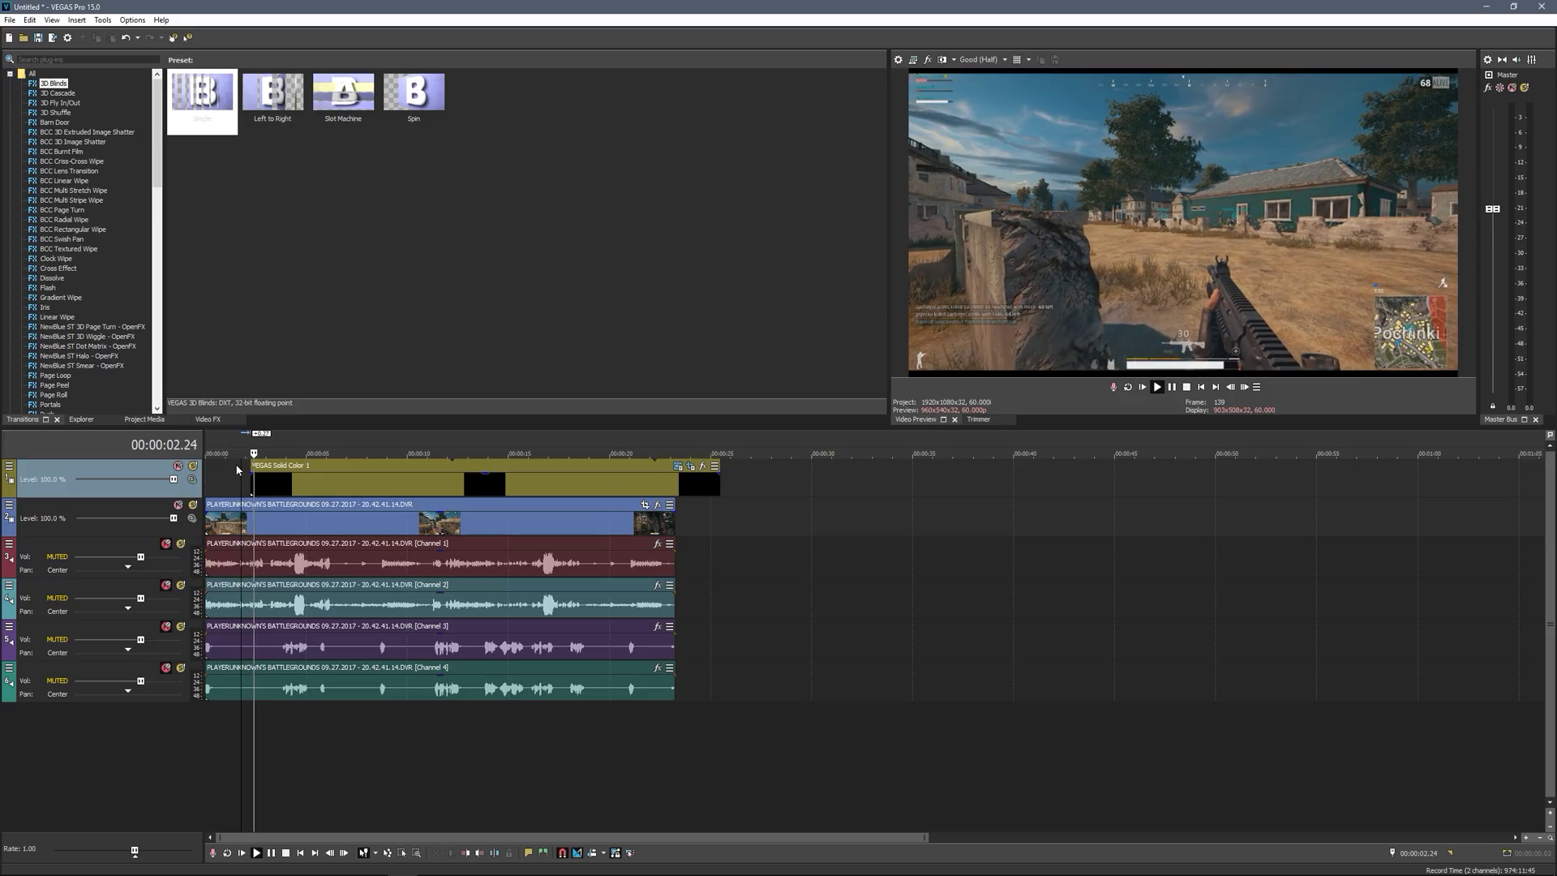
key(space)
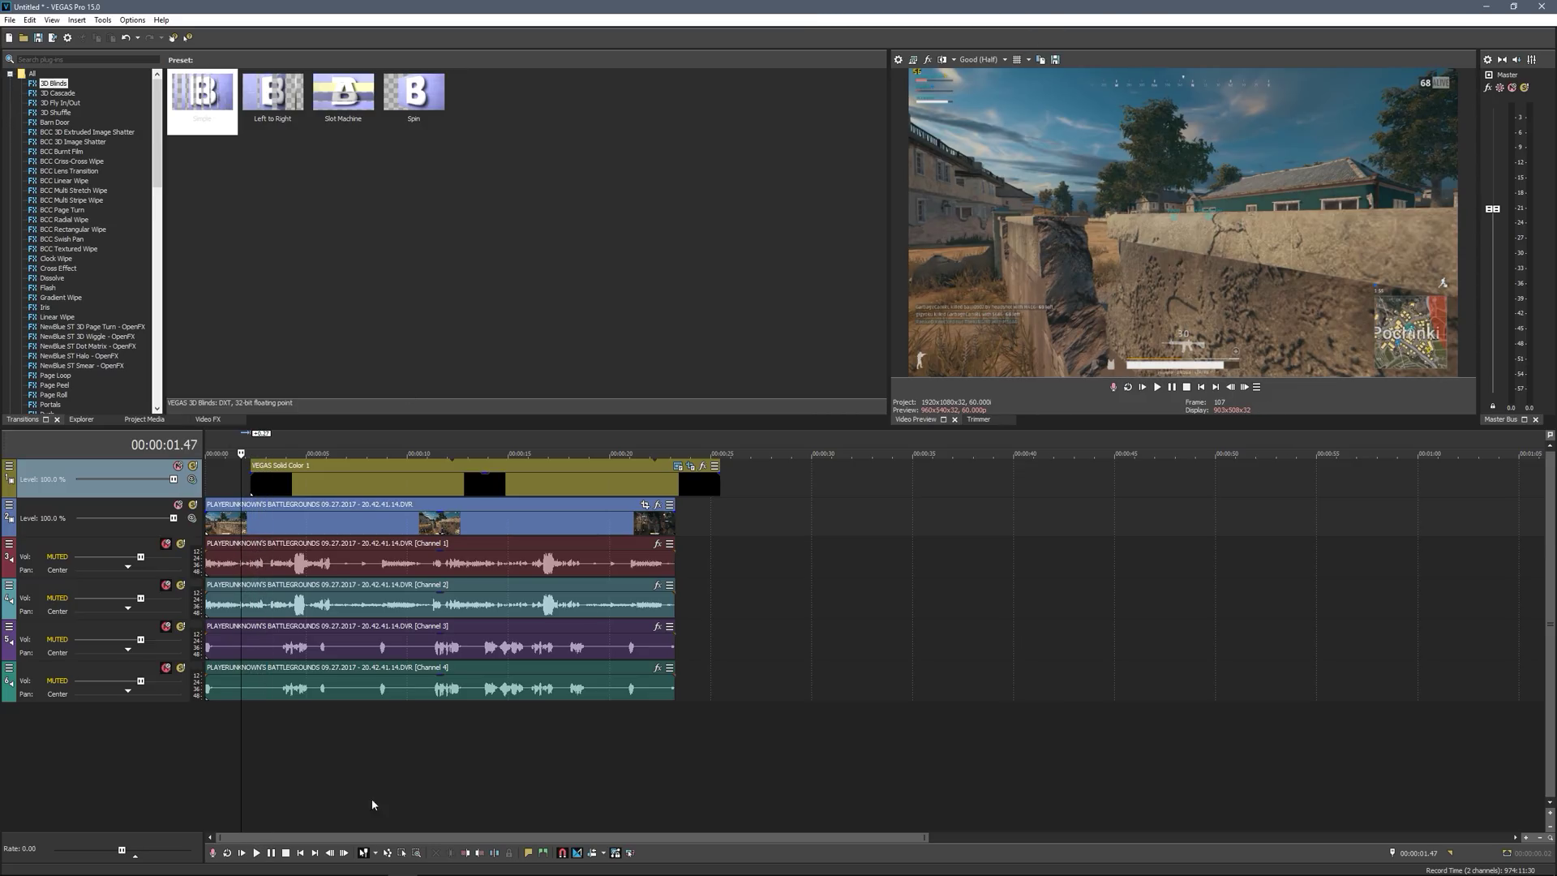
key(space)
key(space)
View the 'vignette png' Google Images results in Chrome, then switch back toward Explorer
key(alt+Tab)
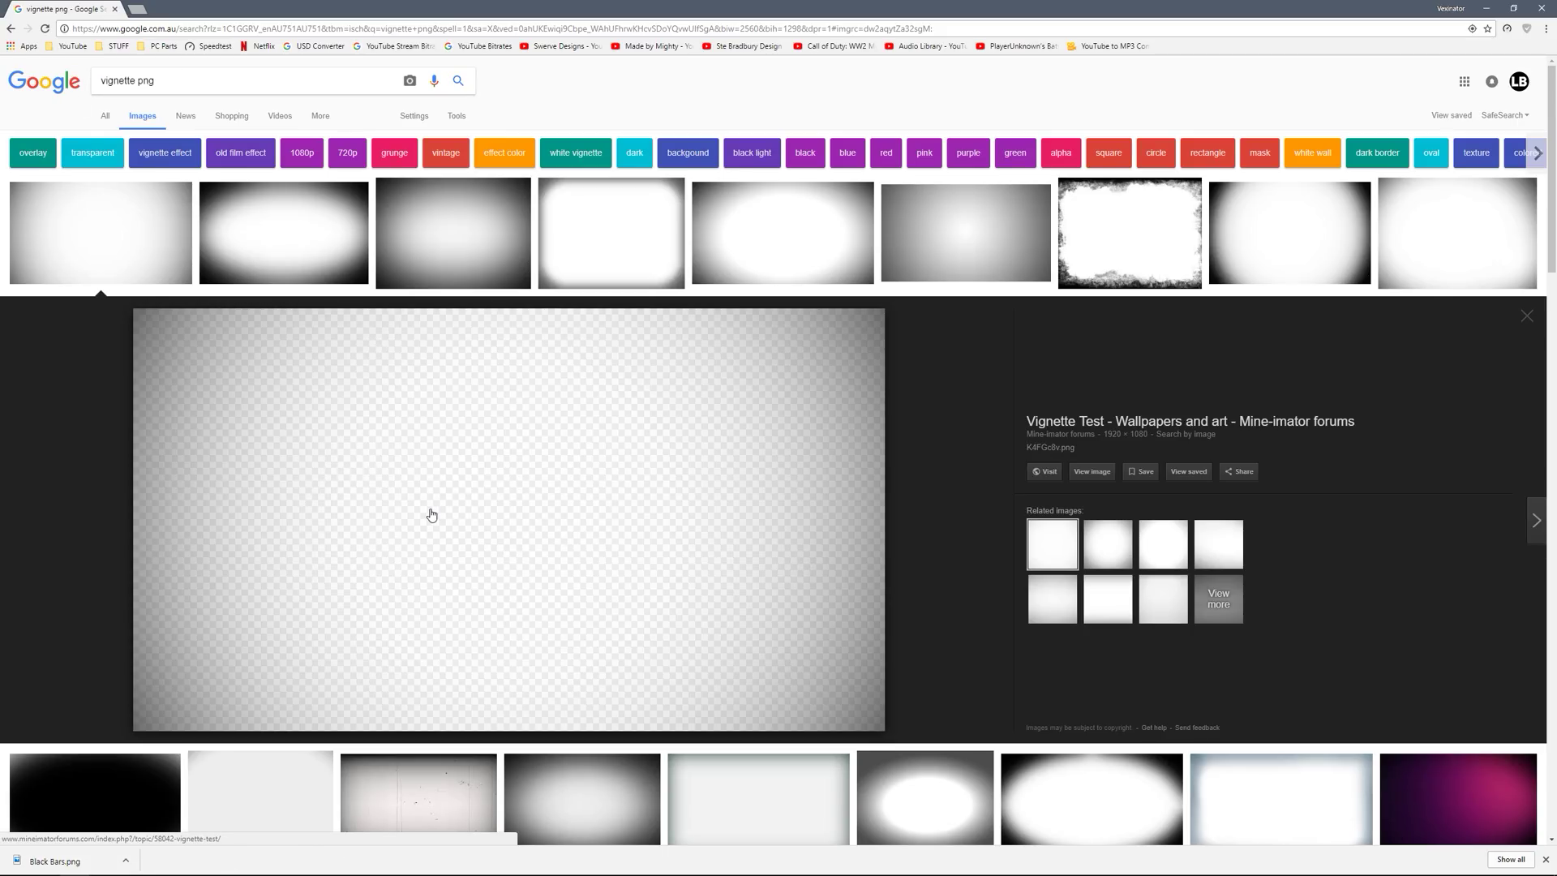
key(alt+Tab)
key(alt+Tab)
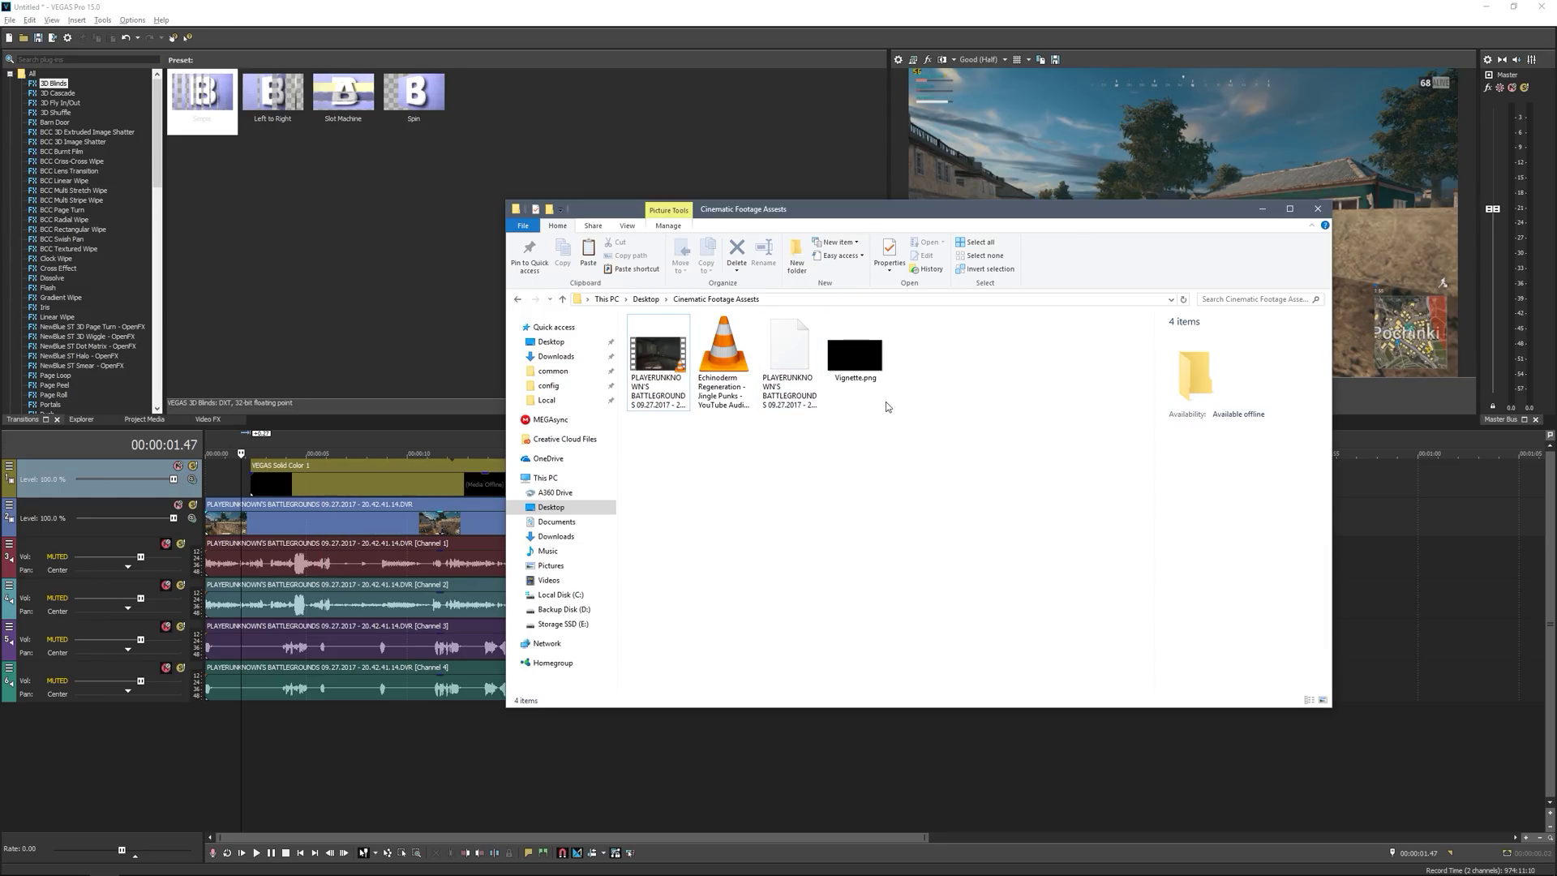
Drag Vignette.png onto a new top track and trim it to end with the gameplay clip
click(851, 365)
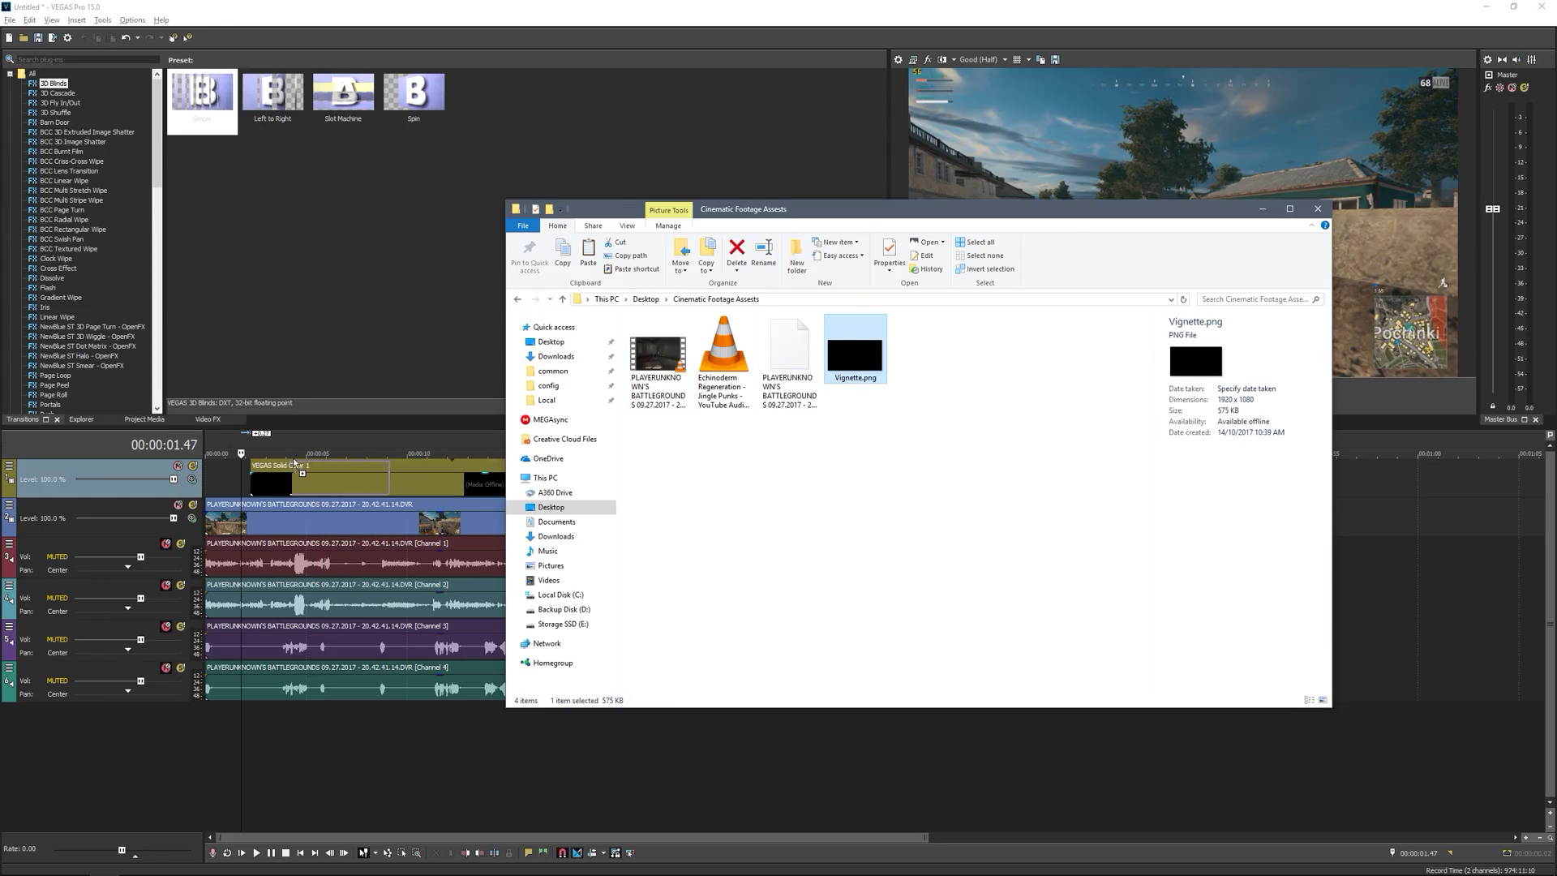
drag(292, 457, 674, 479)
drag(720, 525, 674, 526)
click(515, 484)
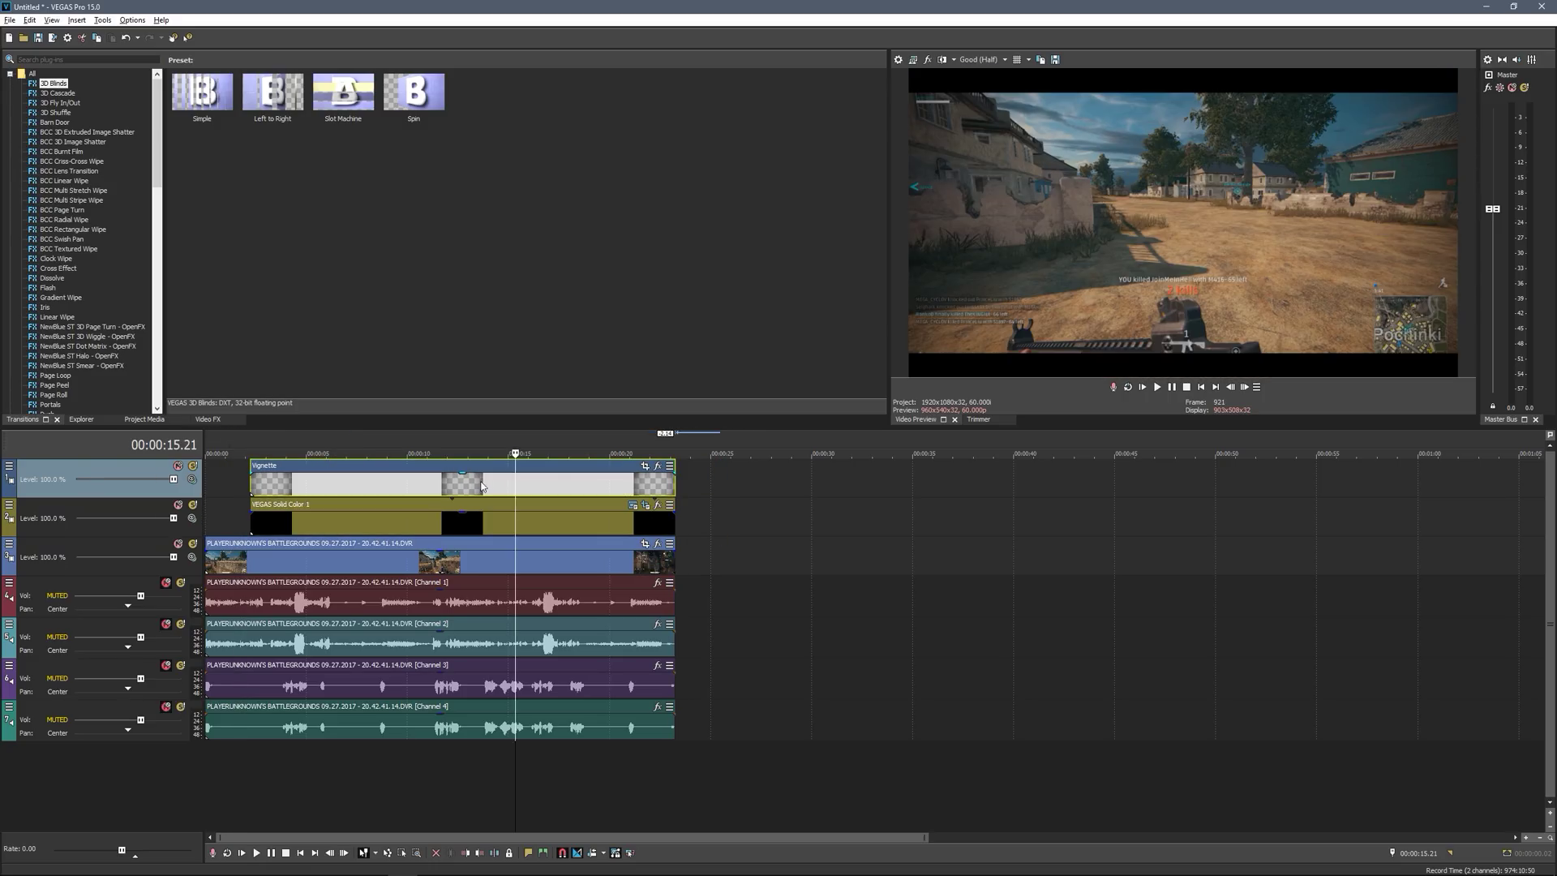
Compare the Vignette track muted and unmuted, then lengthen its fade-in to 0.27 seconds
click(179, 467)
click(180, 467)
click(313, 491)
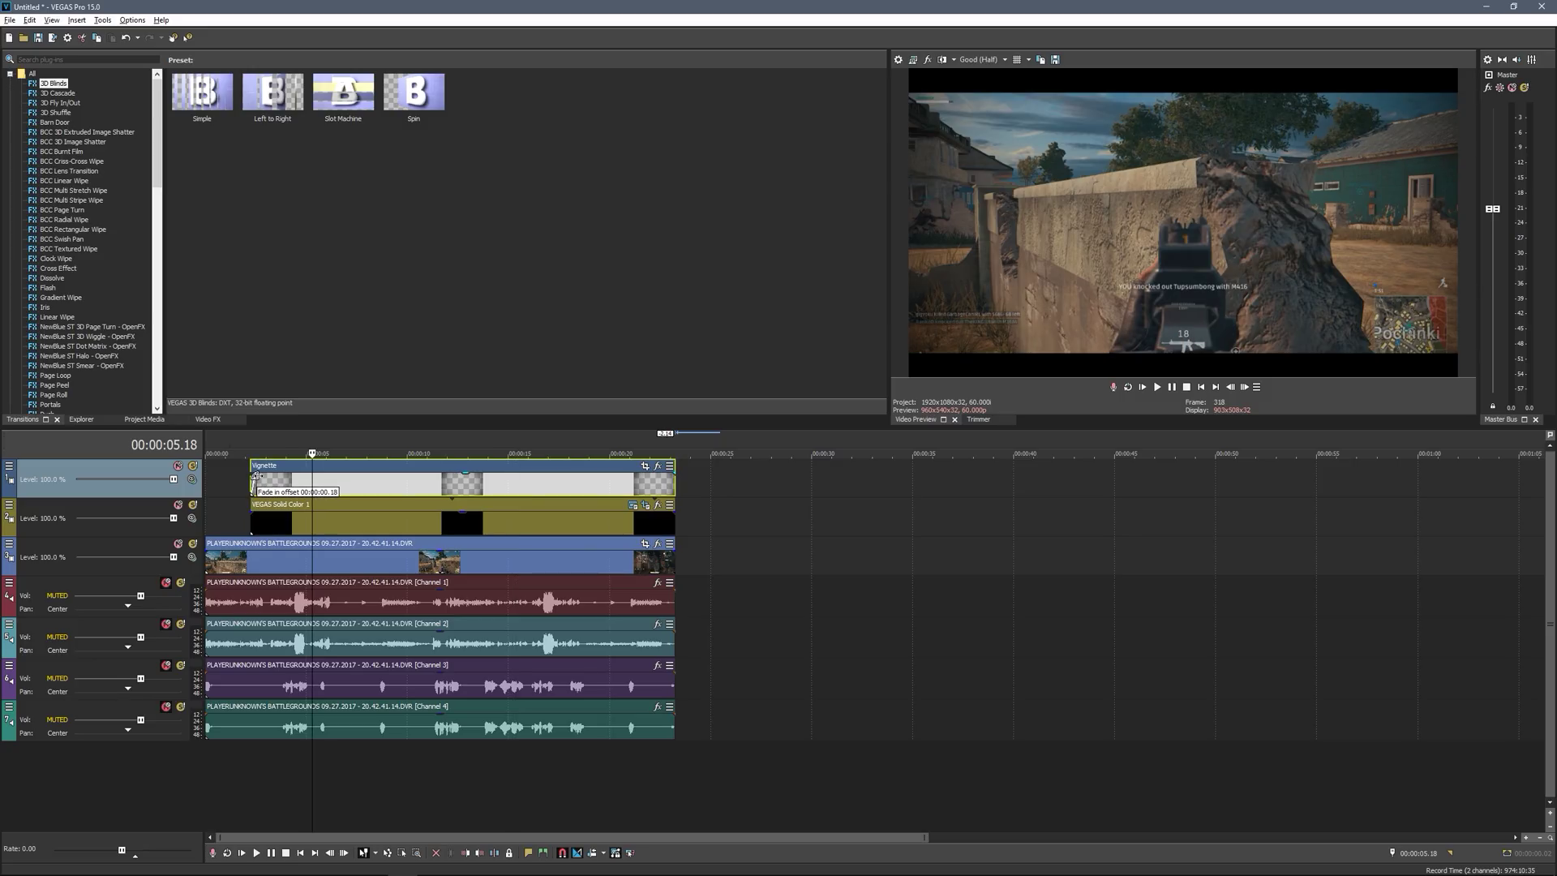
drag(255, 475, 253, 482)
Play back the start of the edit to check the Vignette fade-in
click(242, 483)
key(space)
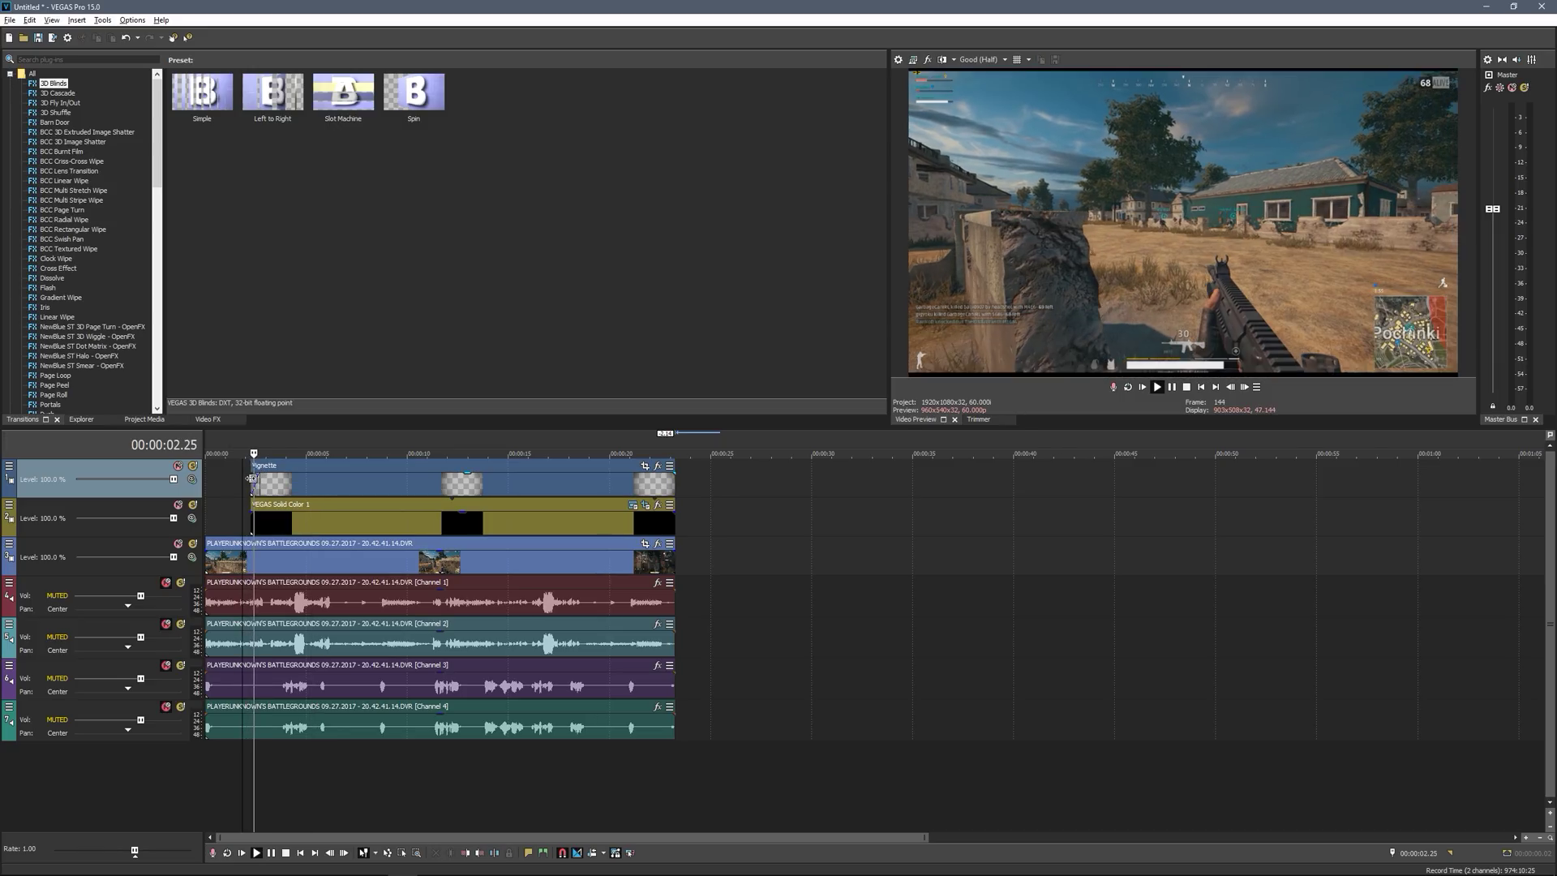
key(space)
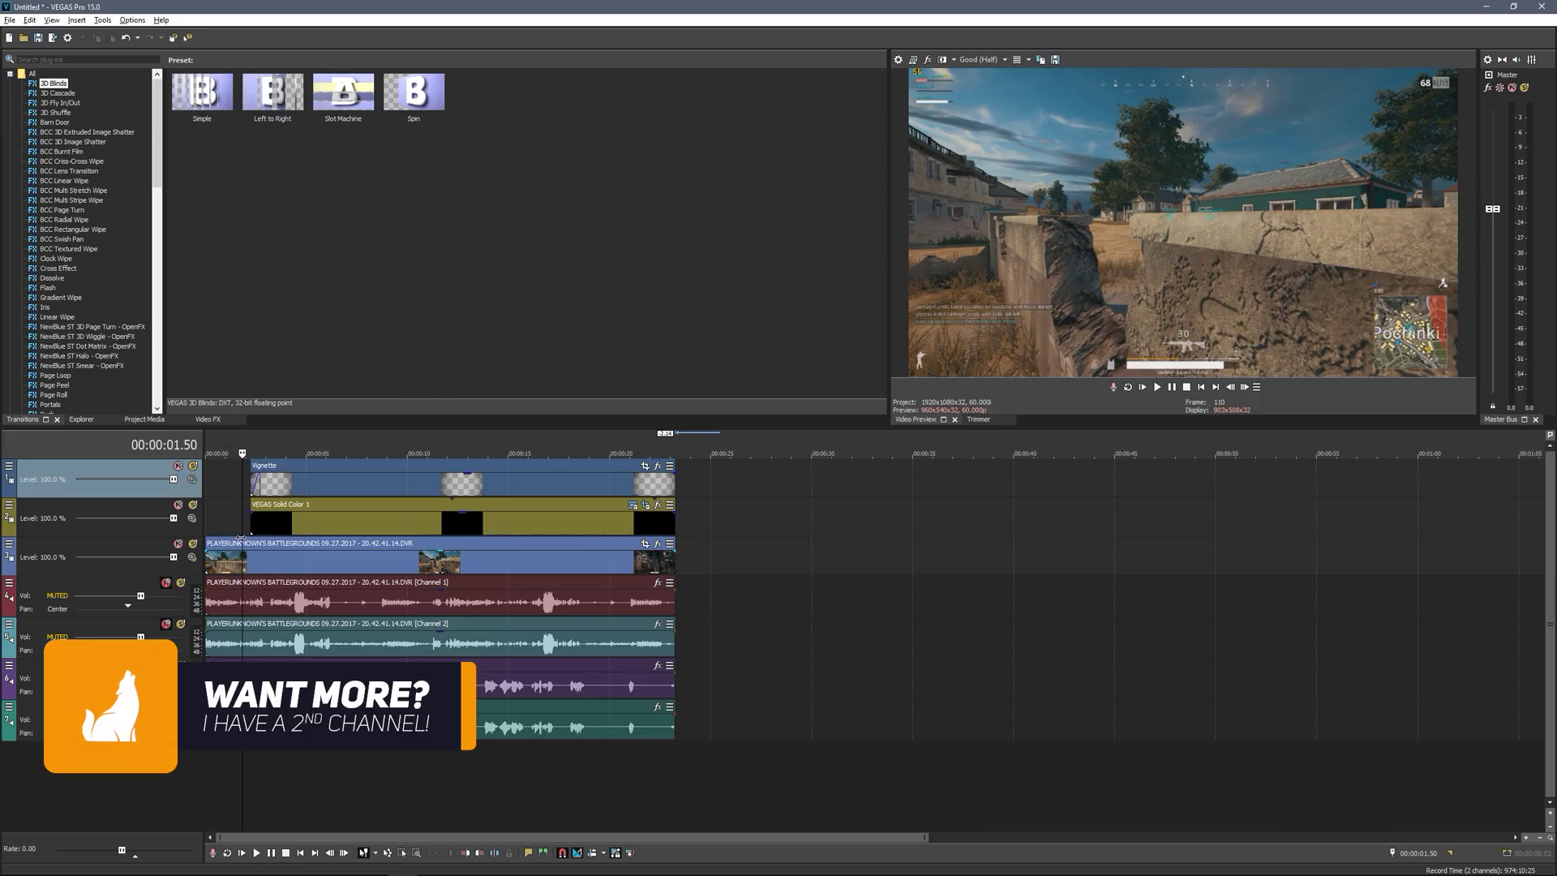
Drag the Echinoderm Regeneration mp3 from File Explorer onto a new VEGAS audio track
key(alt+Tab)
click(719, 369)
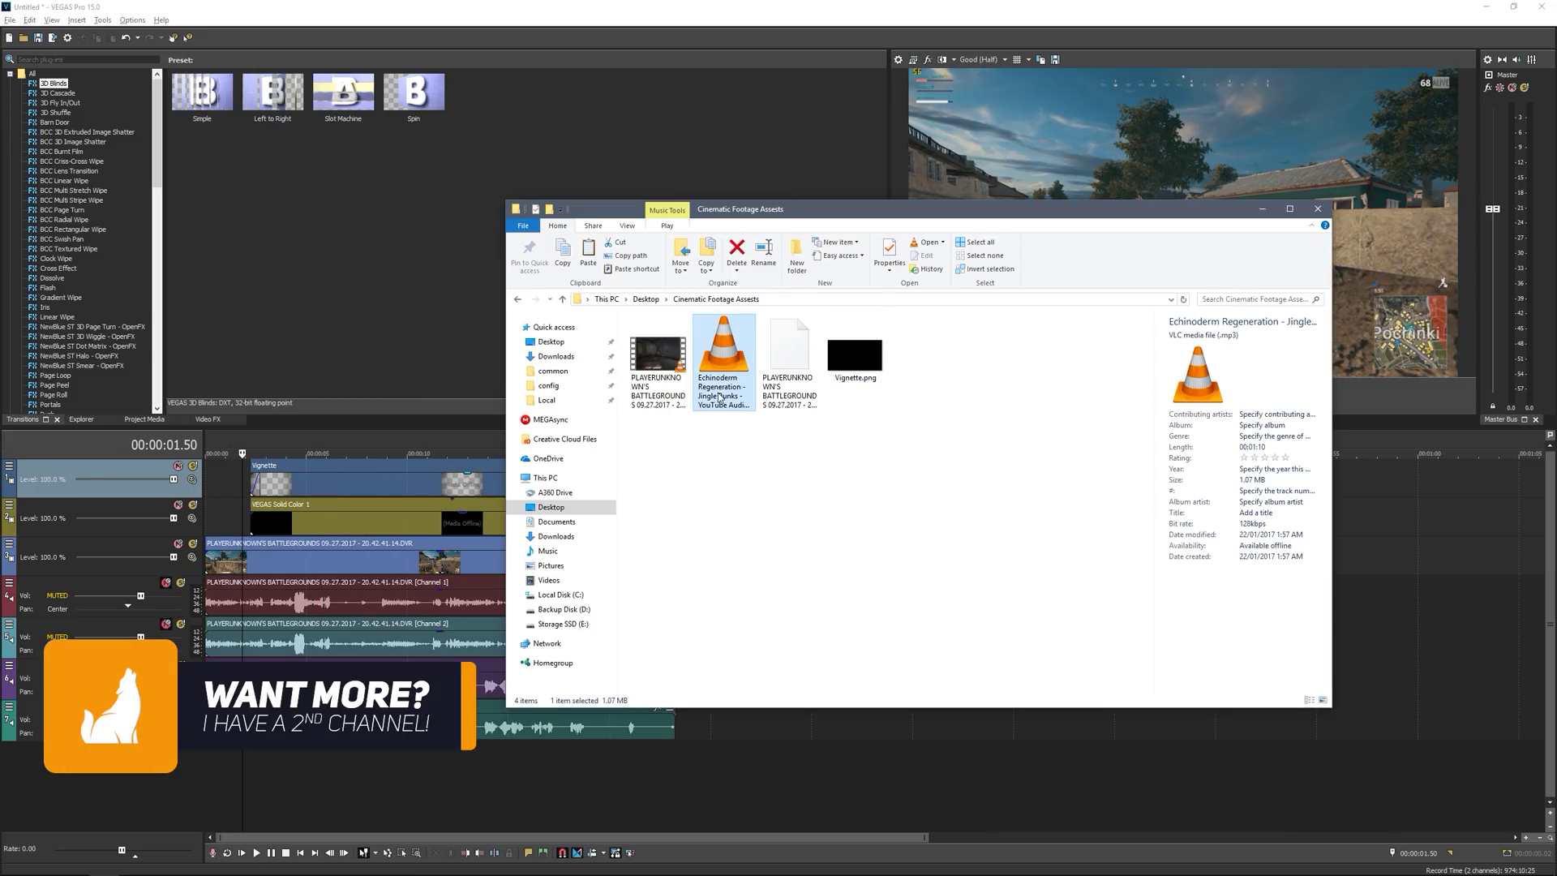
click(733, 484)
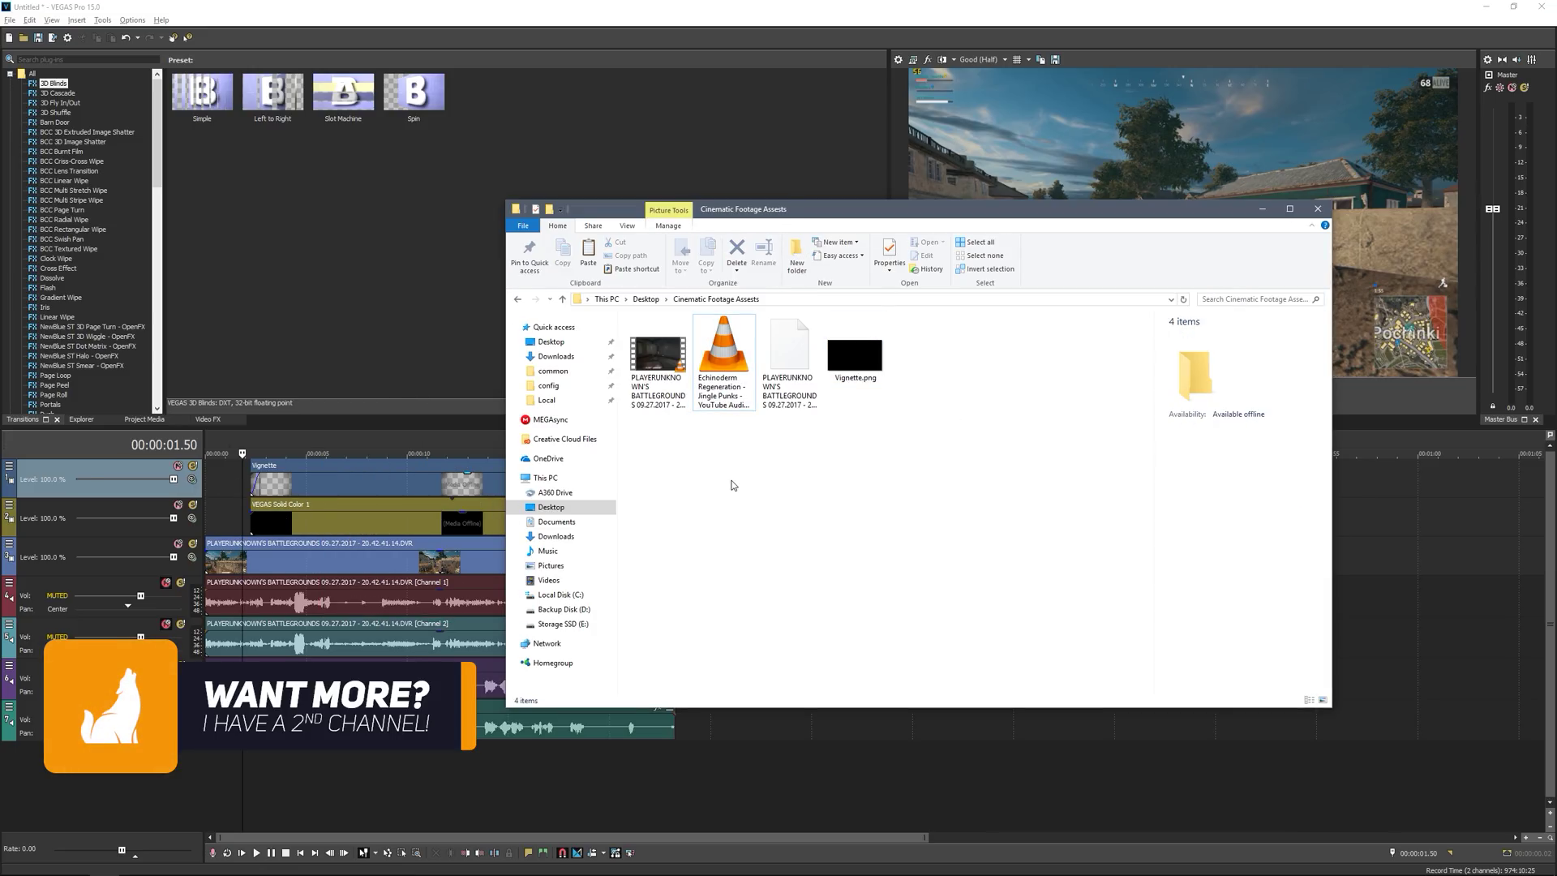
click(721, 362)
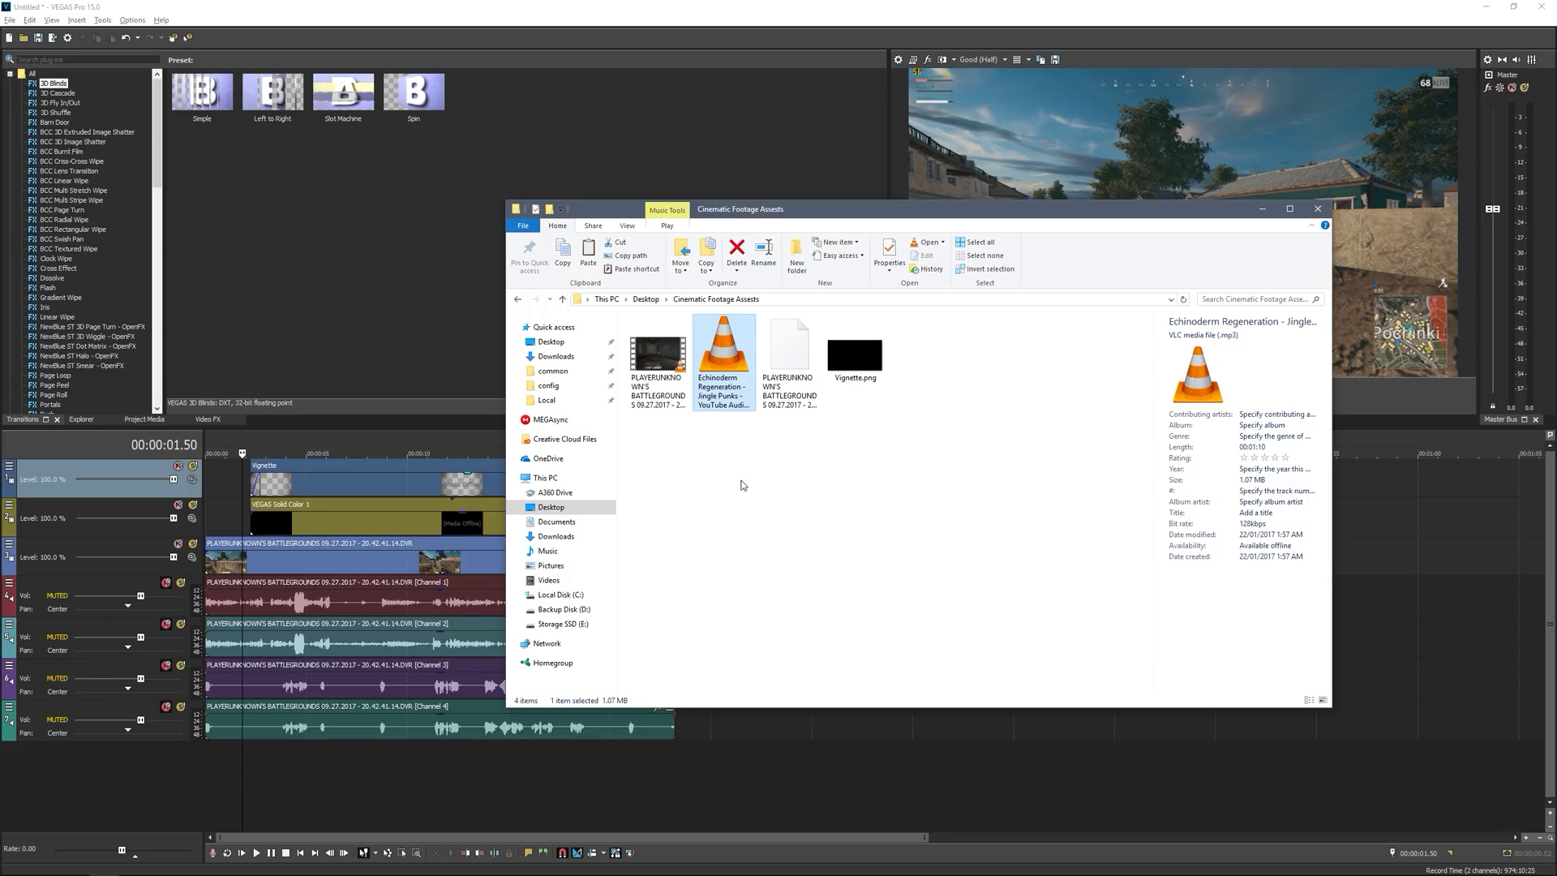
drag(733, 353, 228, 762)
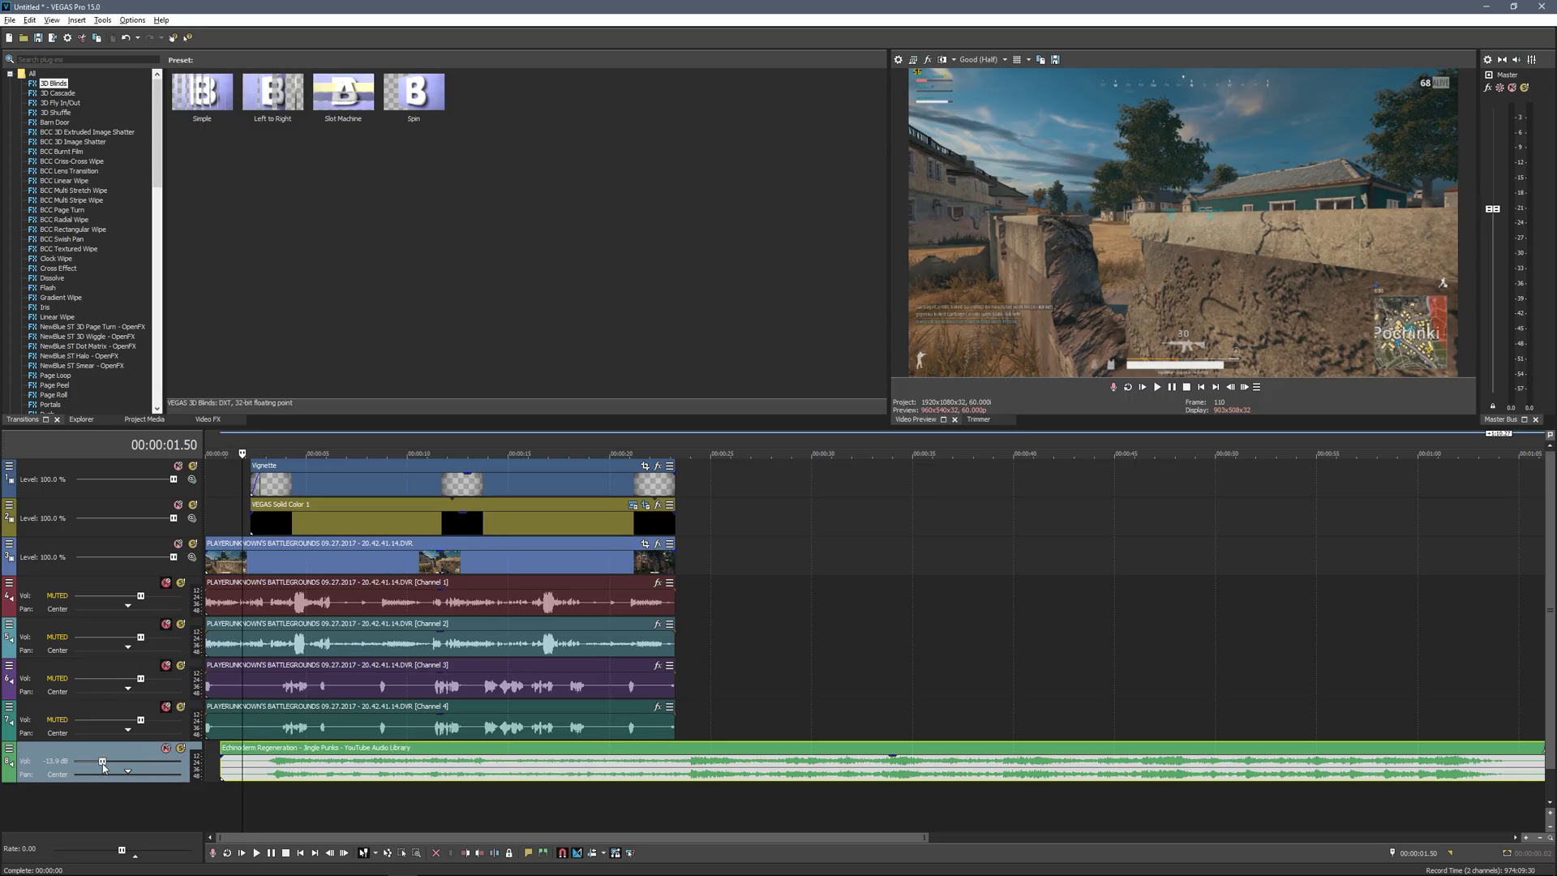
Play the music, raise its track volume to about -10.4 dB, and trim the clip's start
key(space)
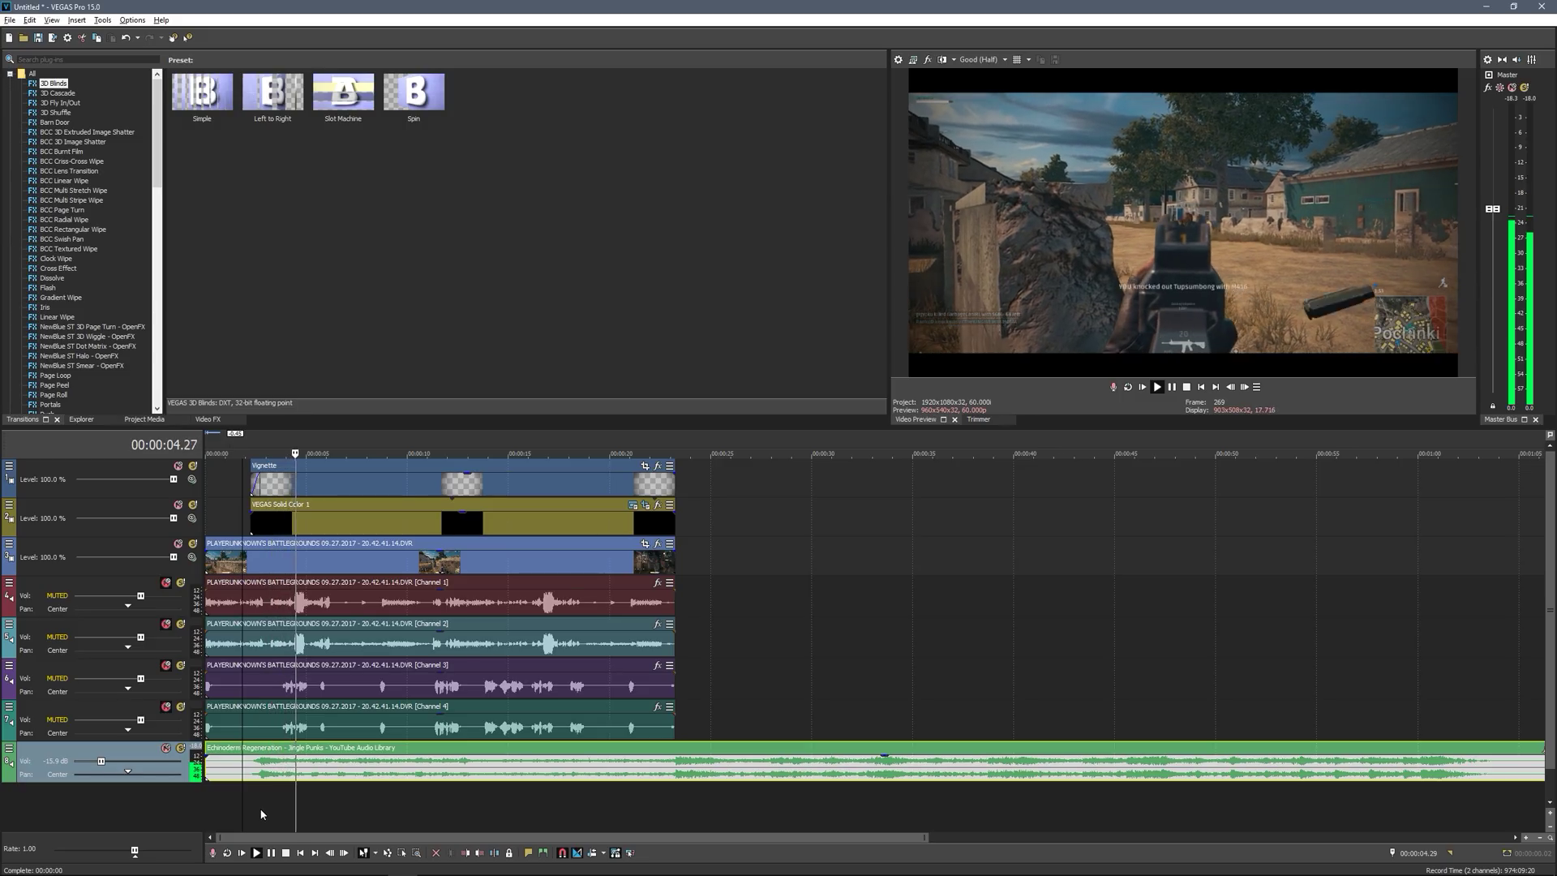
key(space)
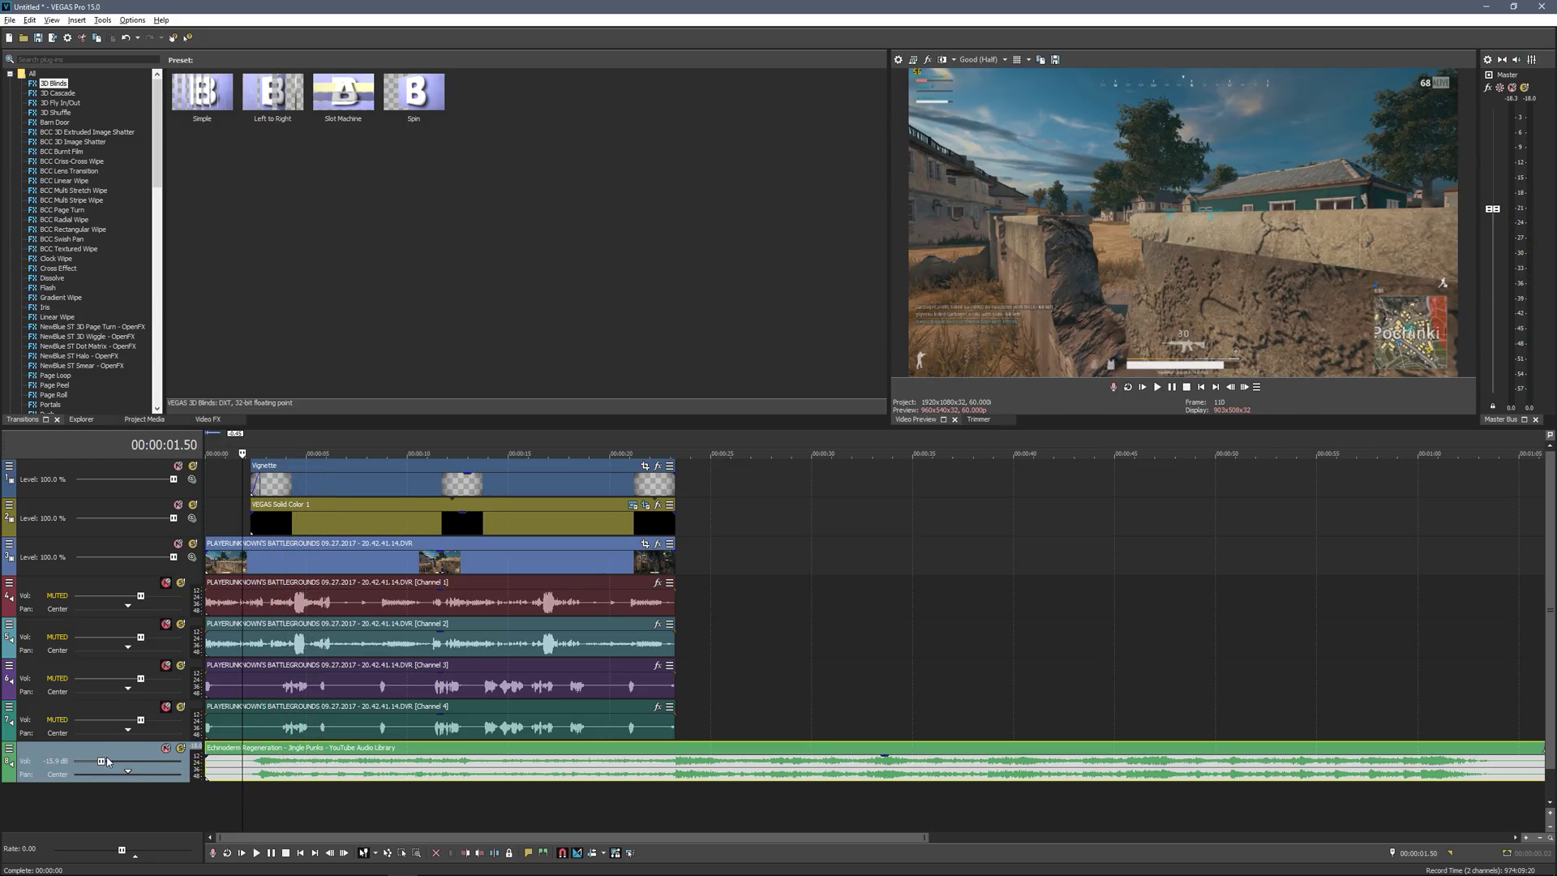
drag(101, 762, 104, 762)
drag(206, 771, 286, 767)
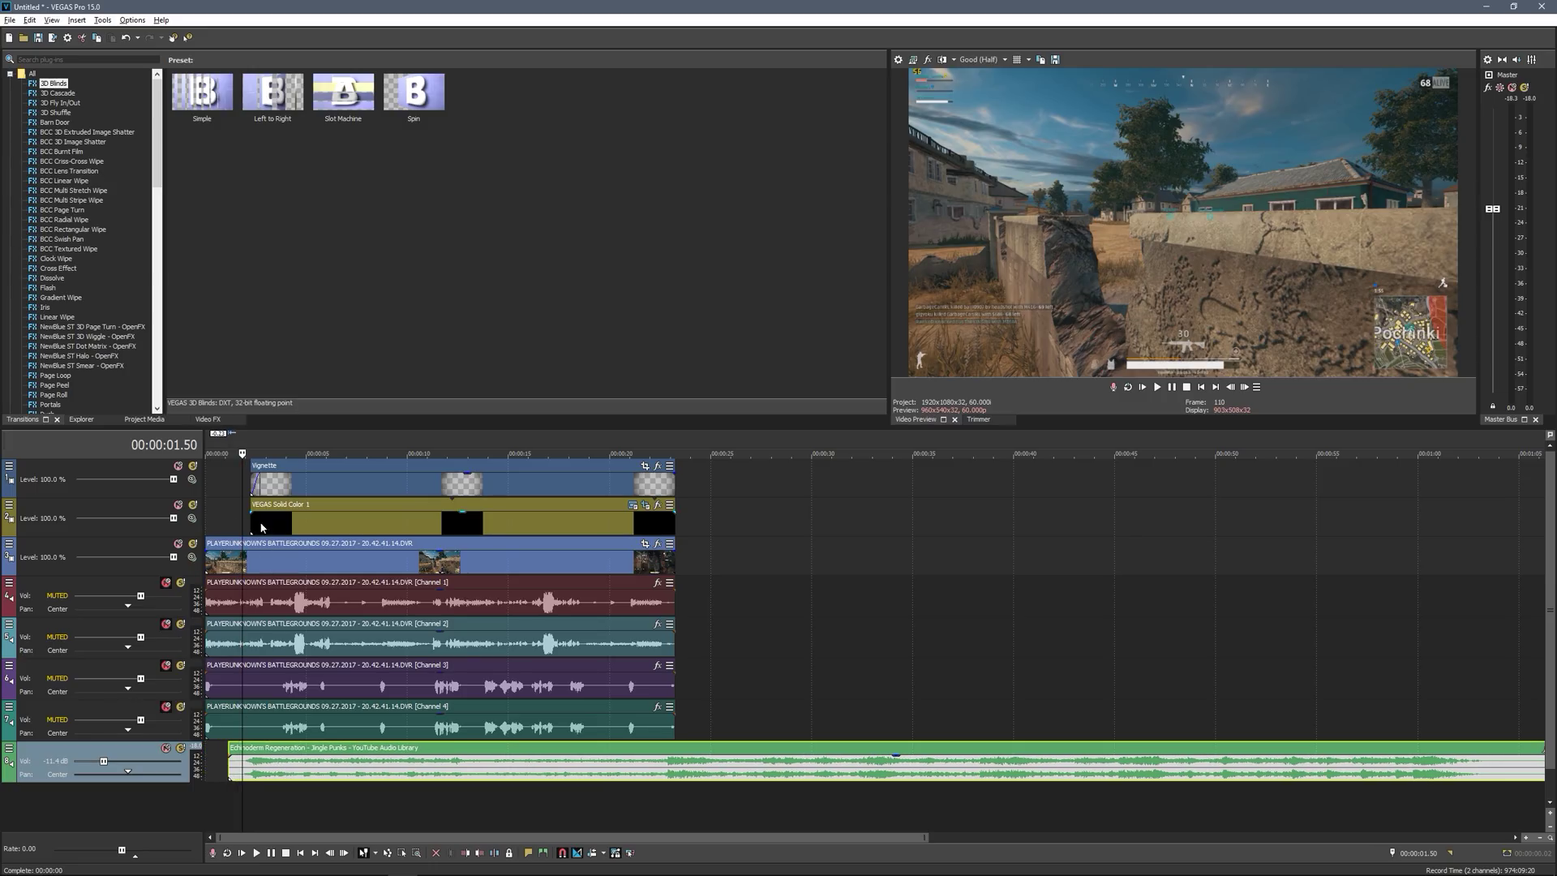
drag(267, 770, 263, 770)
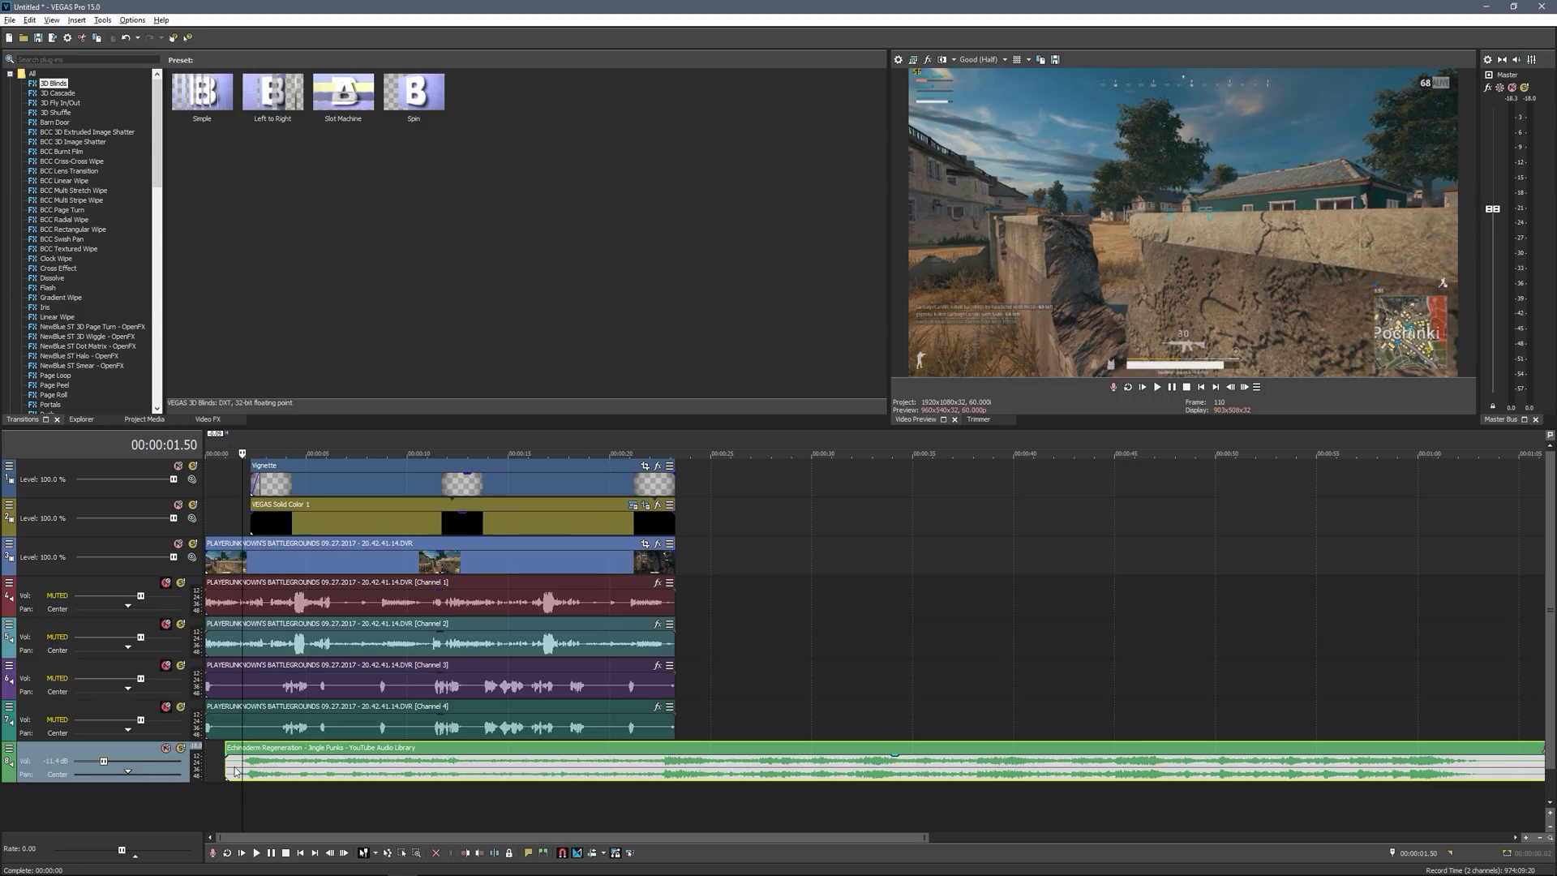
Set preview quality to Good (Auto) and play from 1 second to check music timing
click(310, 806)
click(227, 478)
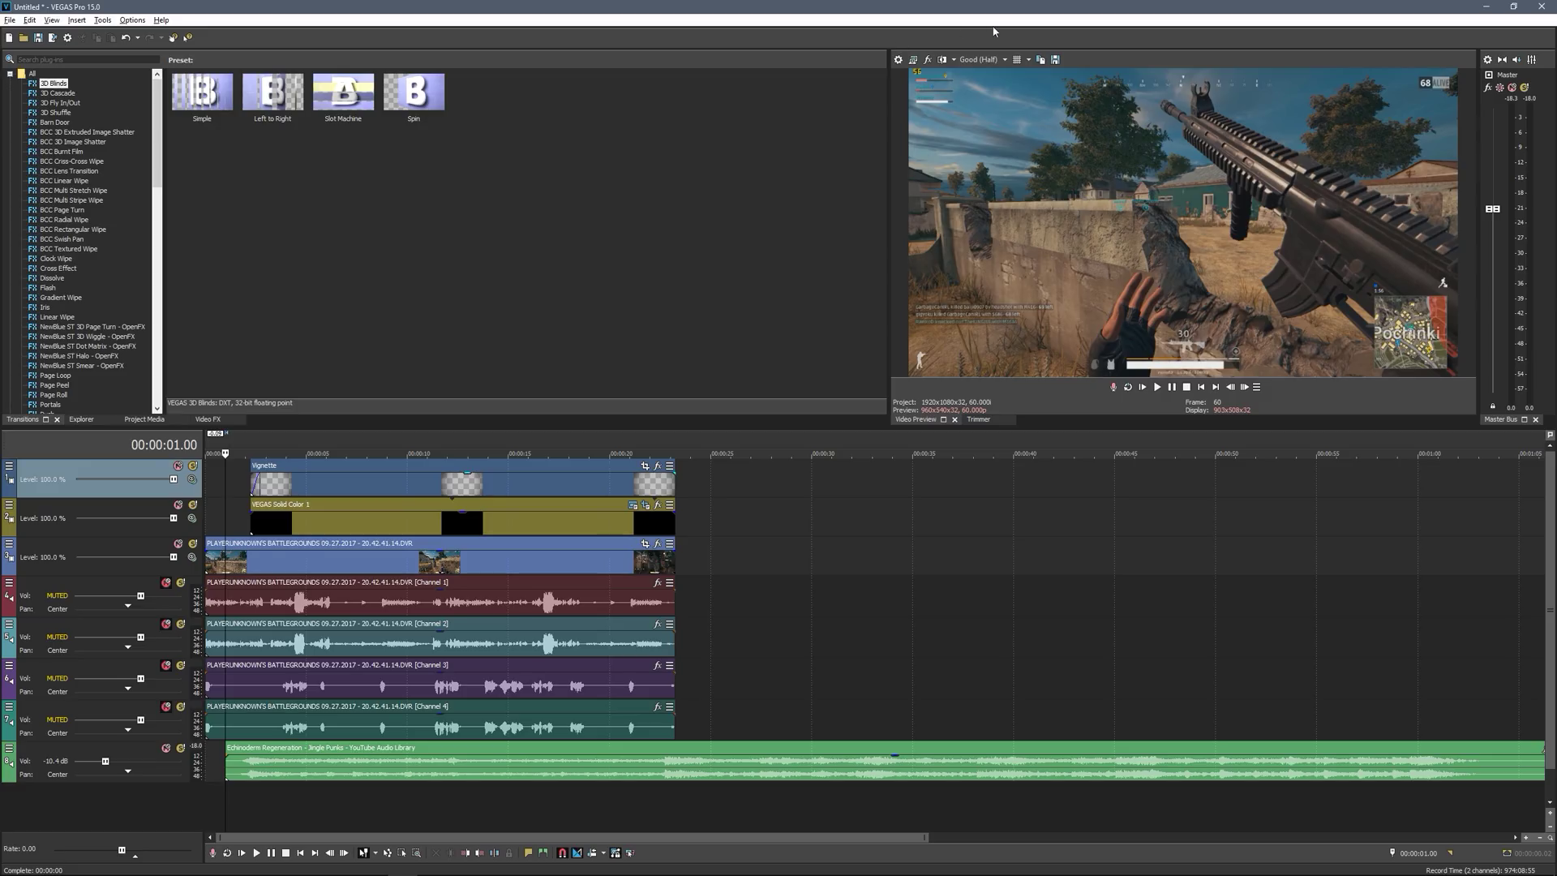
click(981, 59)
click(1043, 98)
key(space)
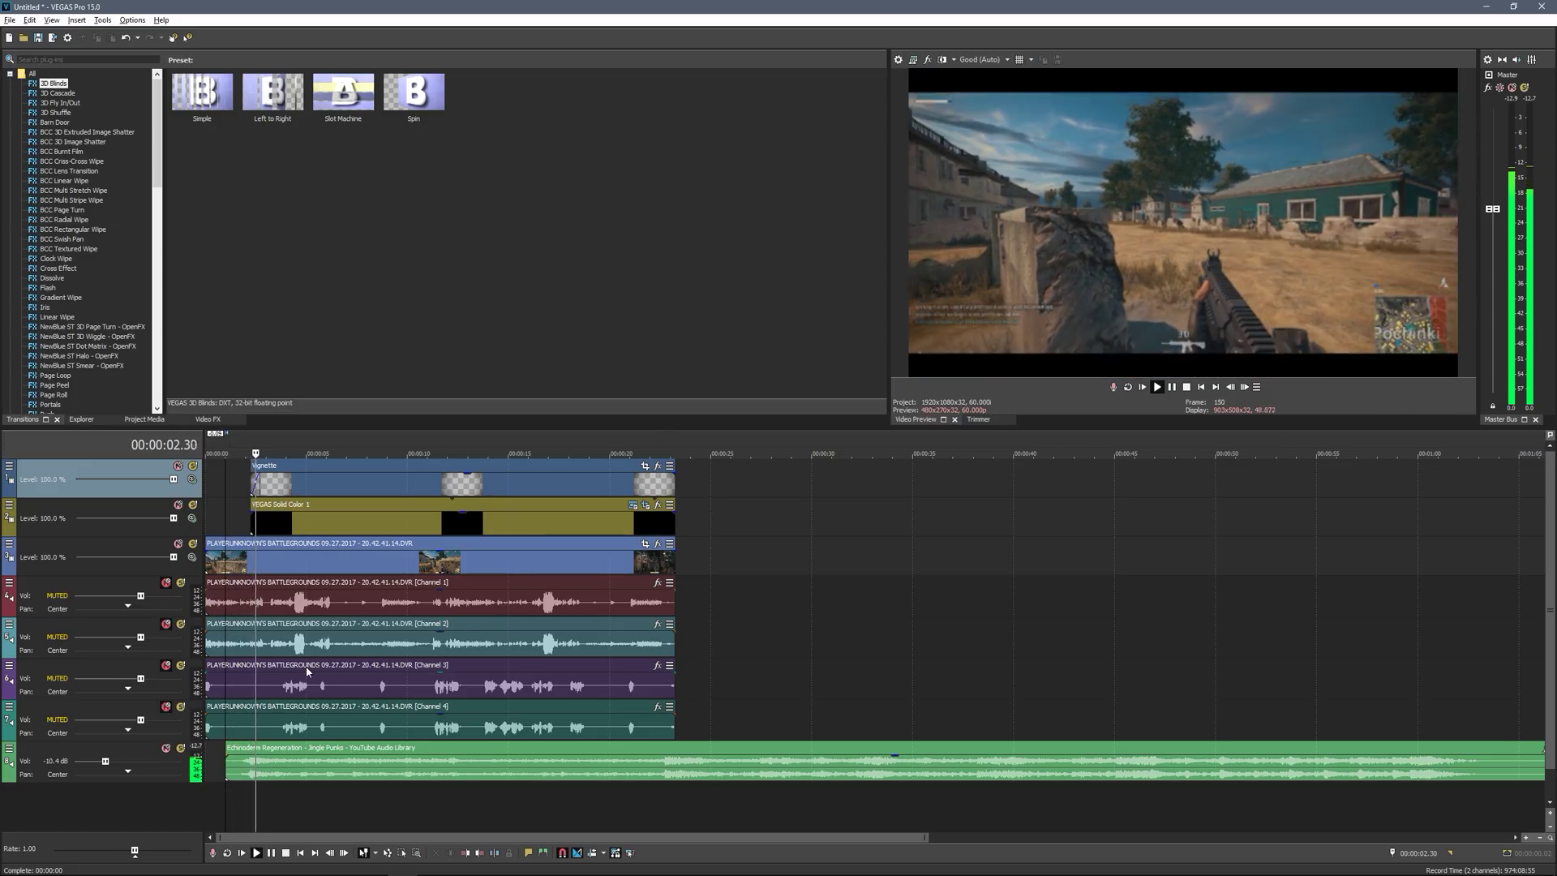
key(space)
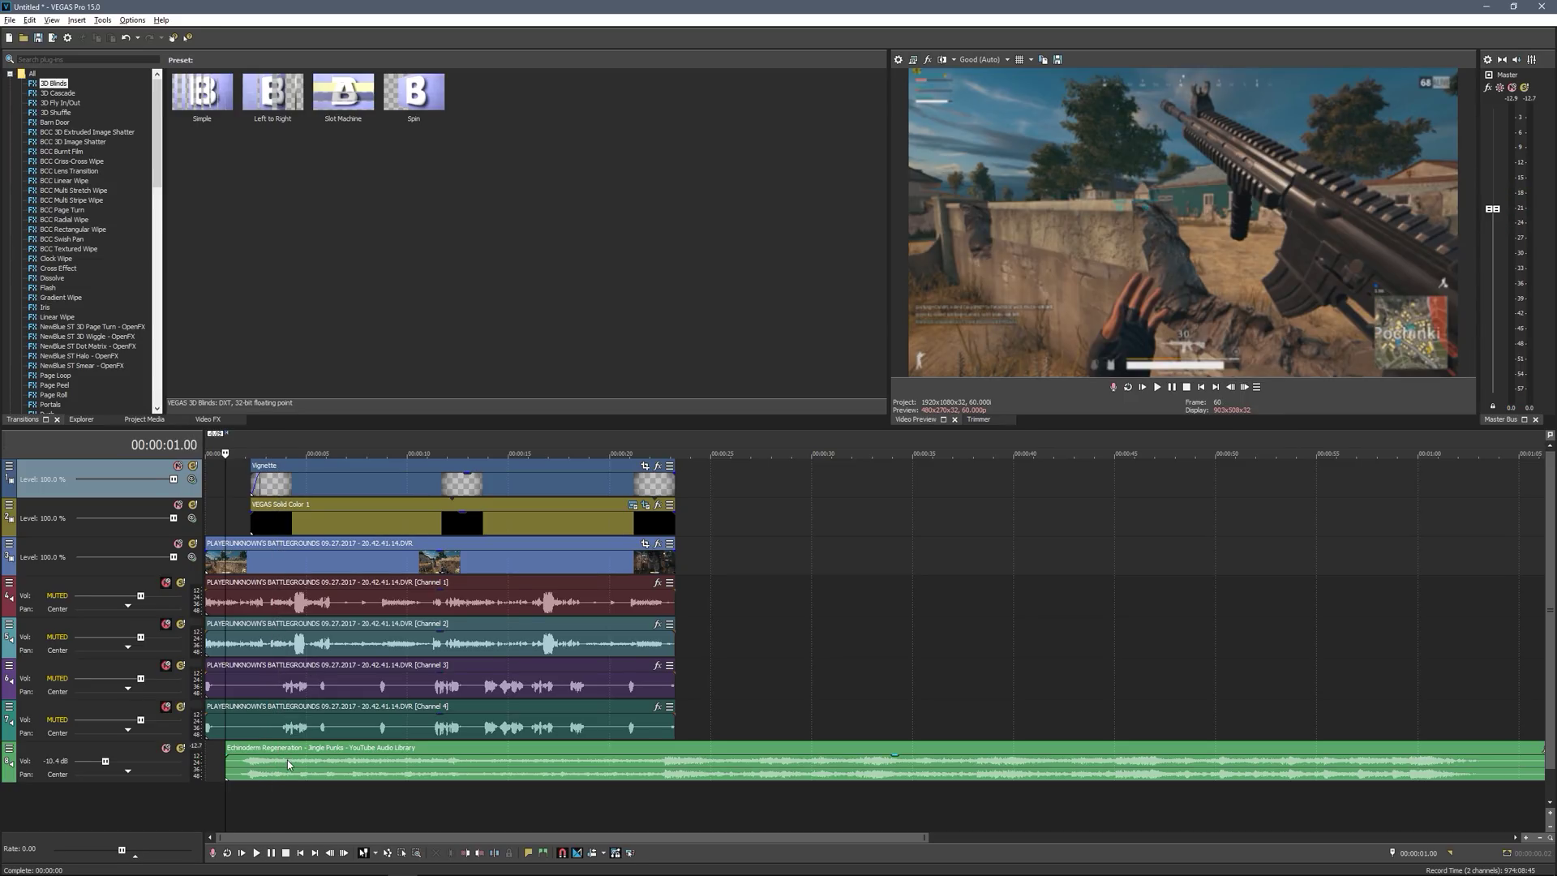
Shift the music clip slightly later so it starts just over one second in
drag(287, 761, 300, 762)
key(space)
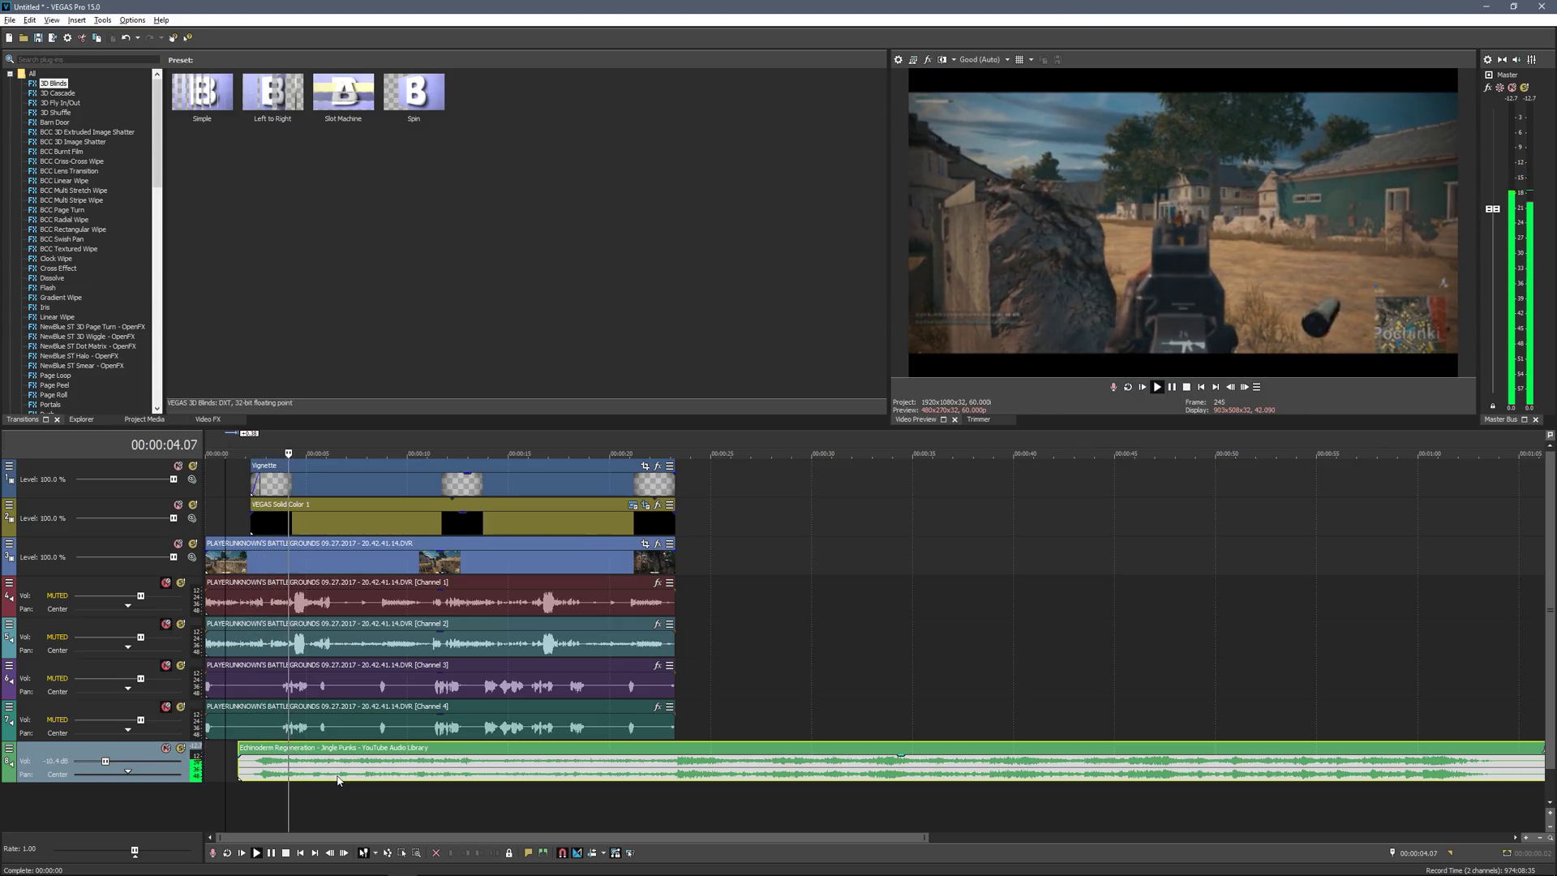
key(space)
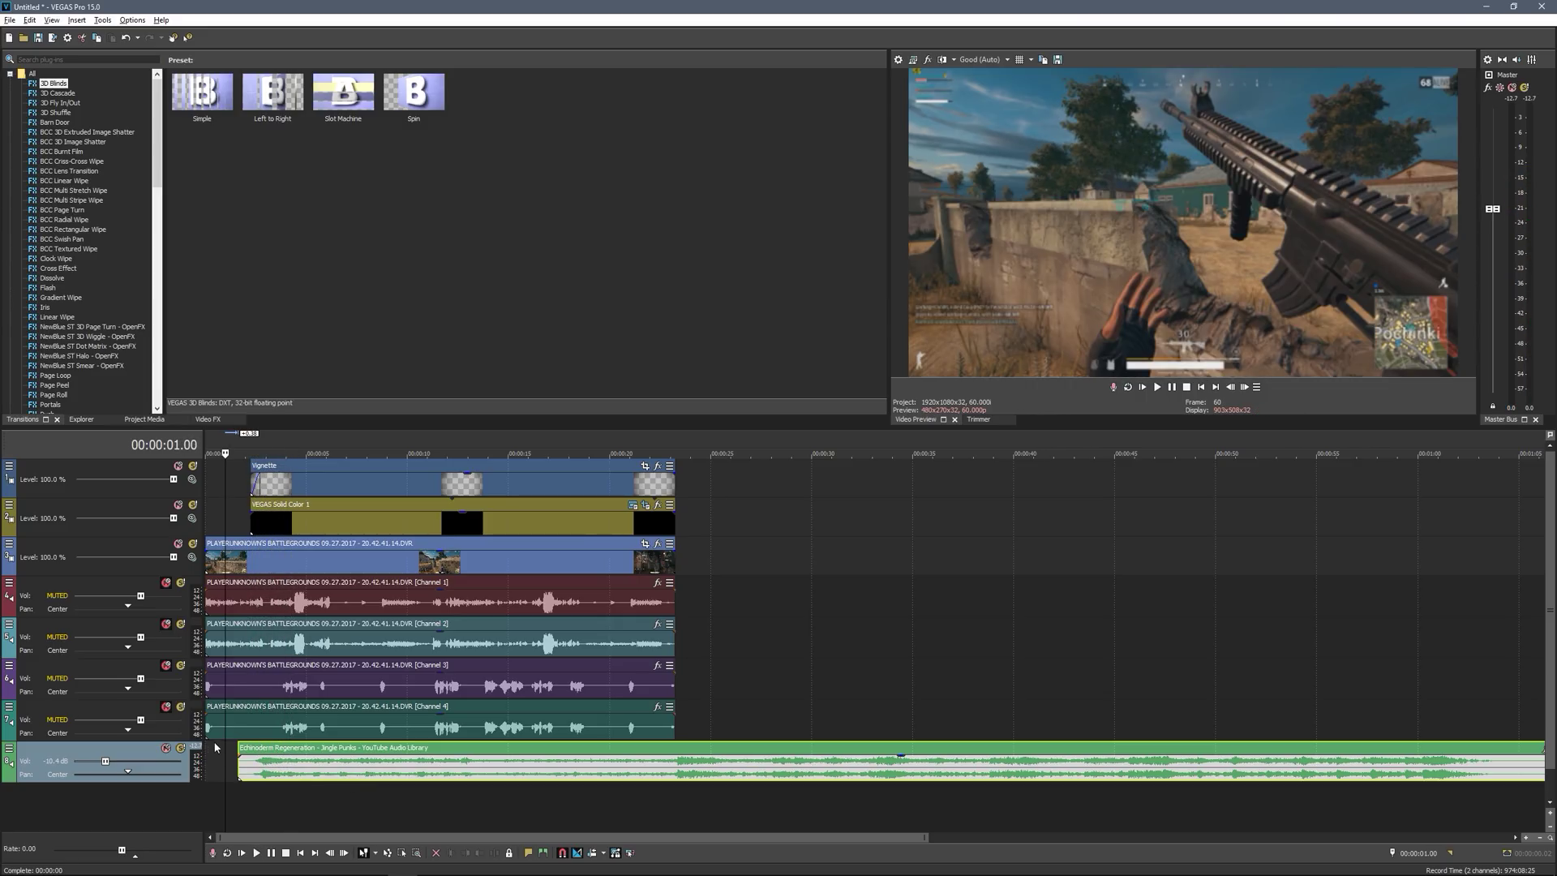
Select the Channel 4 audio track
click(213, 718)
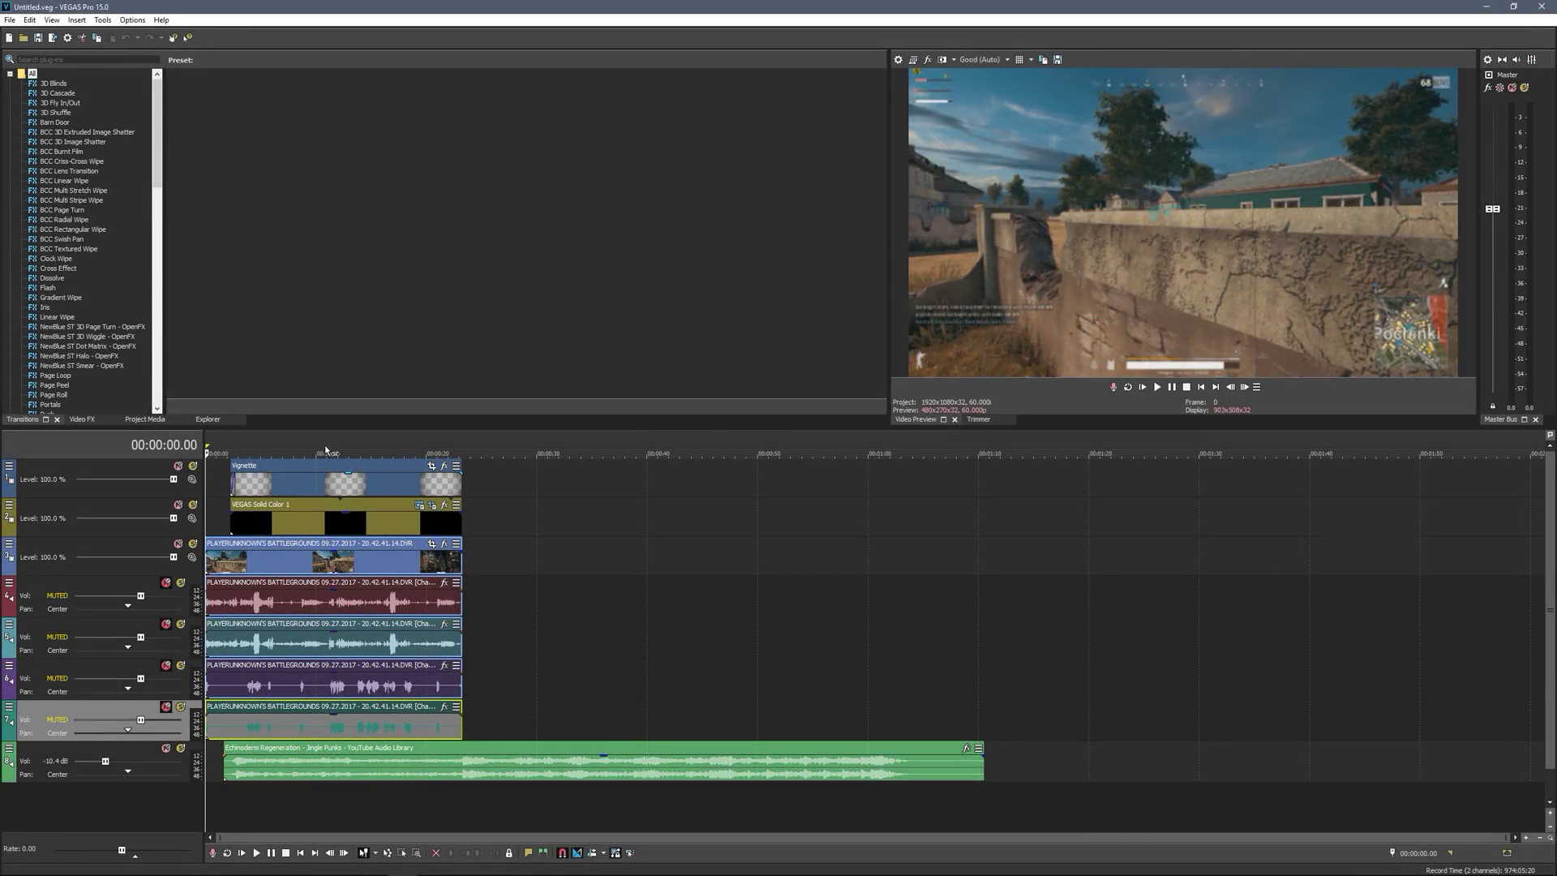
Drag the RSMB effect from the Video FX list onto the PUBG gameplay event on track 3
click(103, 418)
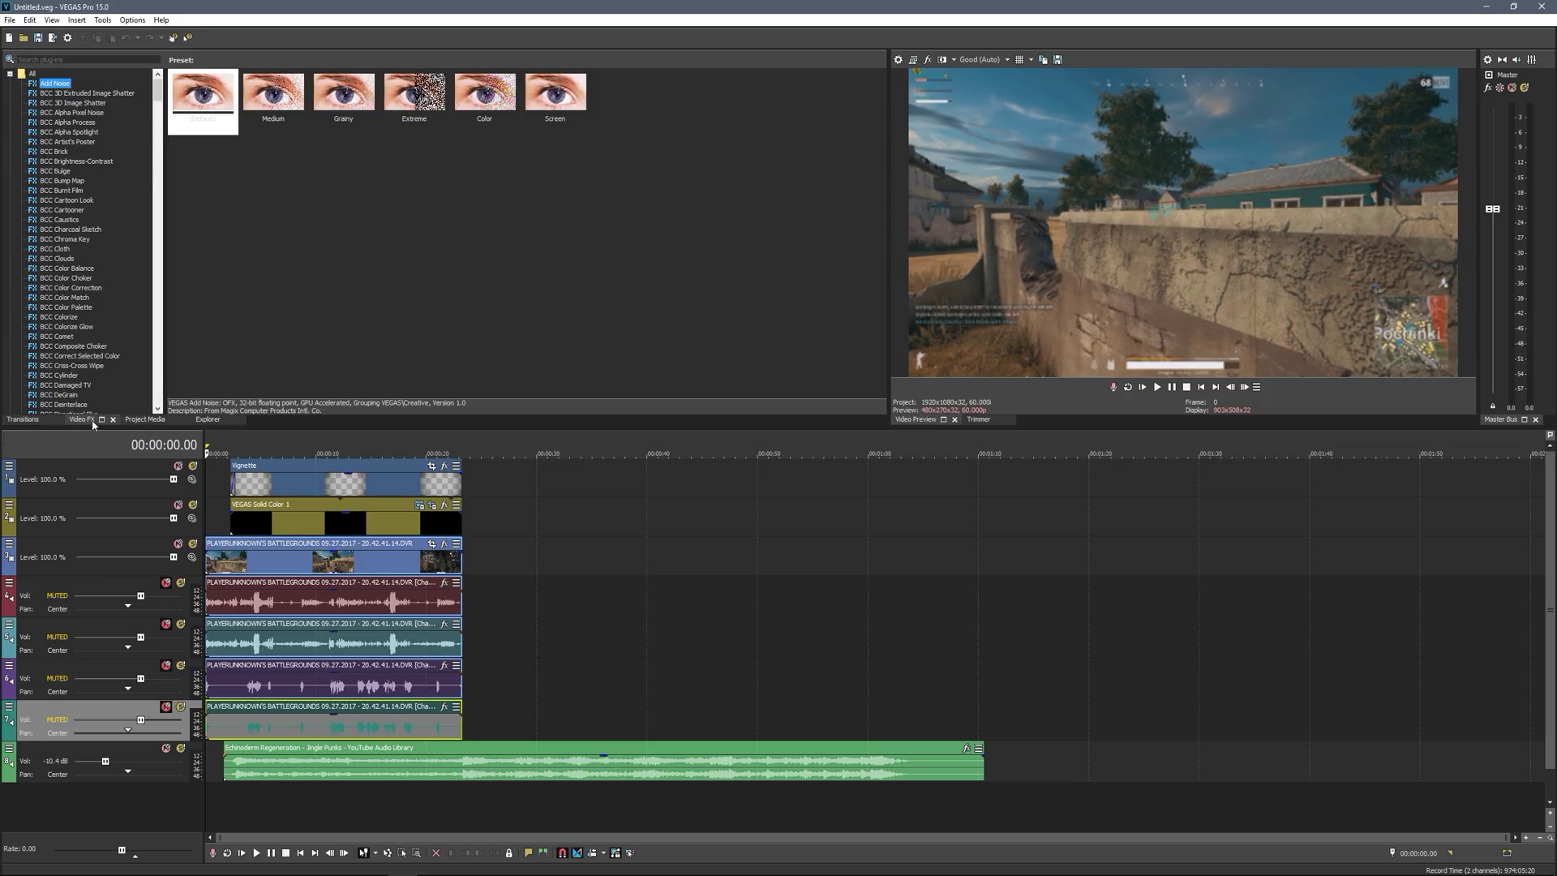
scroll(112, 290, down, 20)
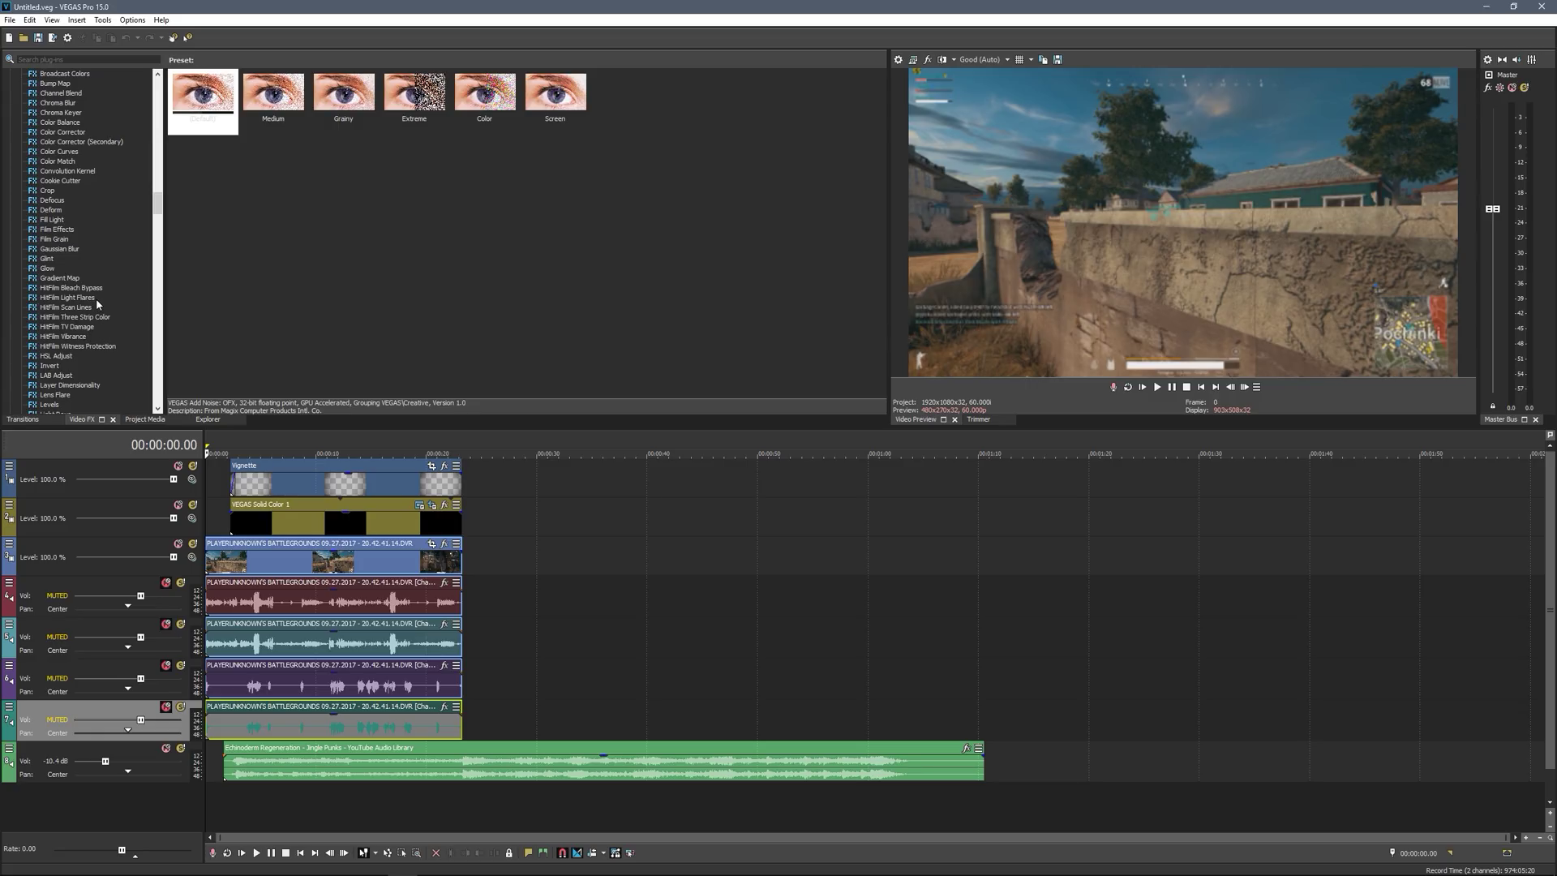
scroll(95, 298, down, 10)
scroll(87, 280, down, 5)
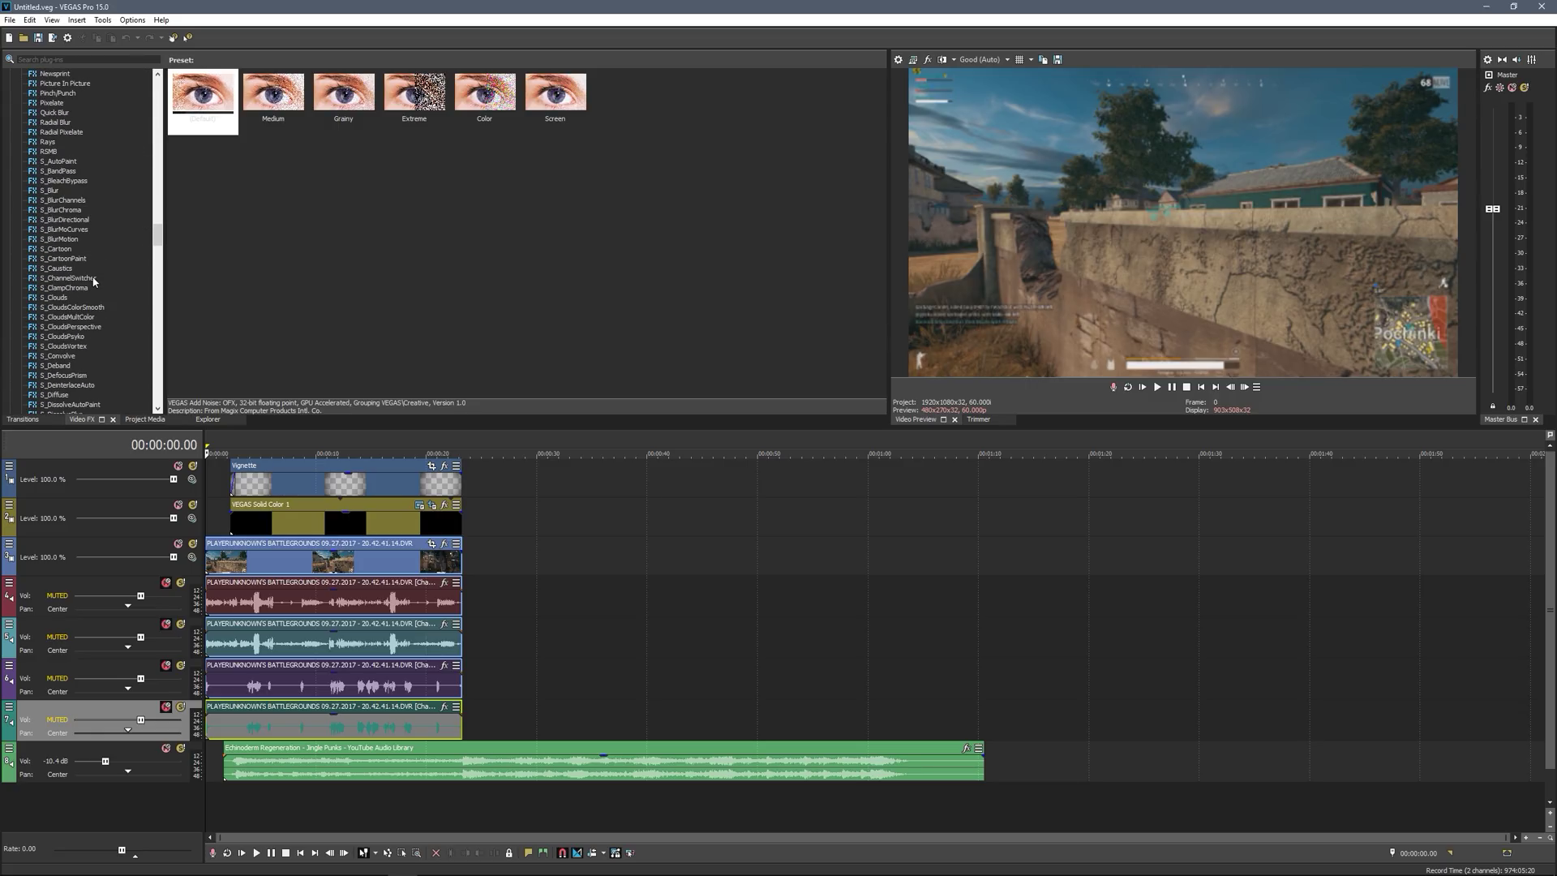
click(50, 210)
drag(55, 213, 258, 570)
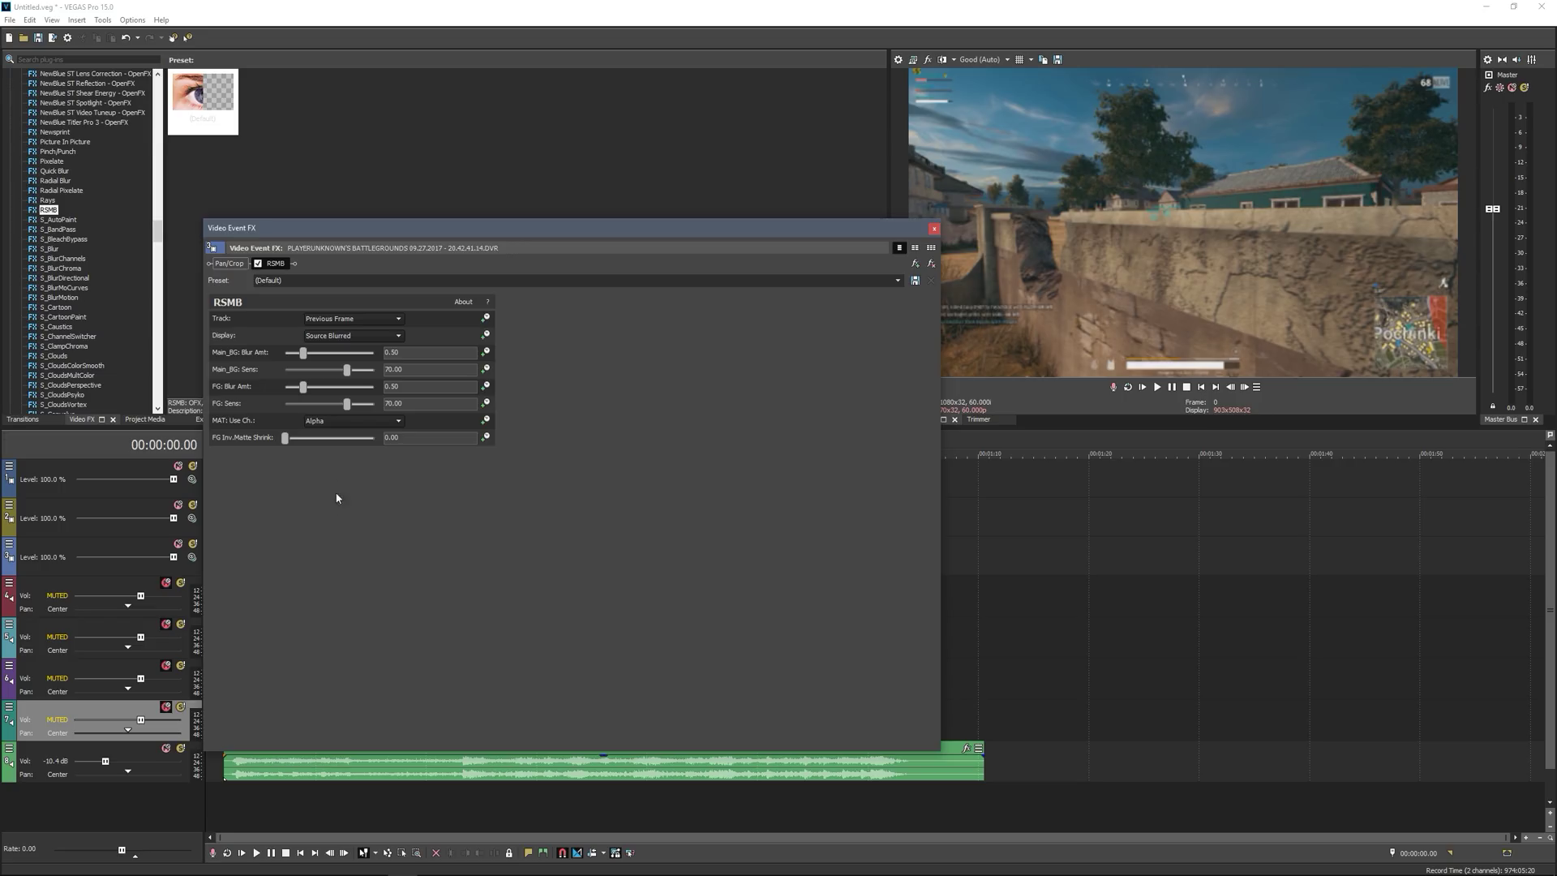
Enter 0.25 for Main_BG Blur Amt and 50 for Main_BG Sens, then close the window
click(402, 353)
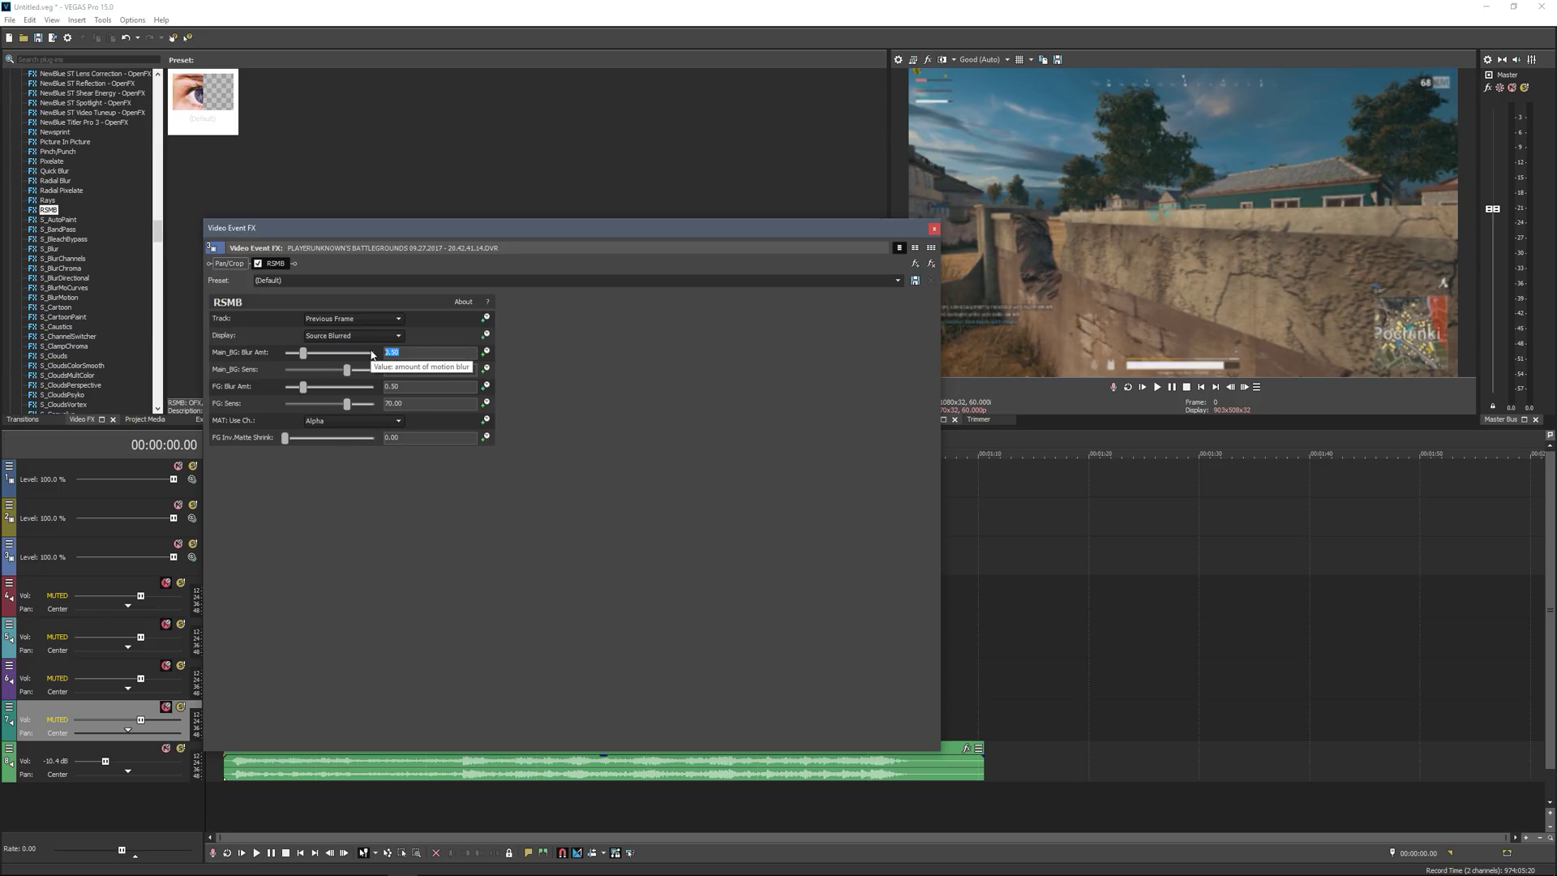
text(0.)
click(412, 370)
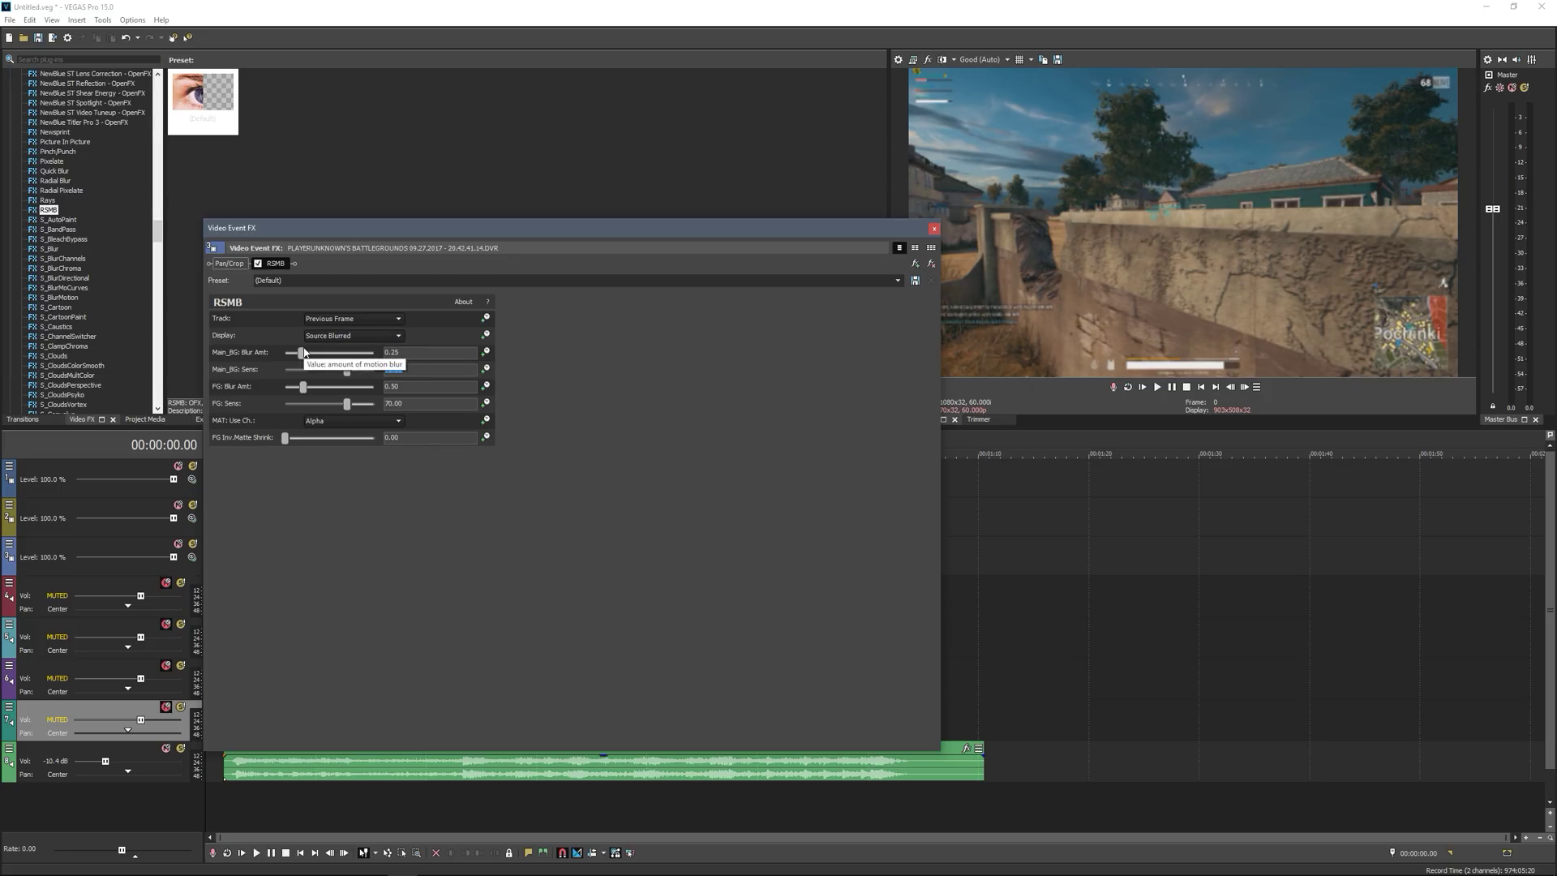
text(50)
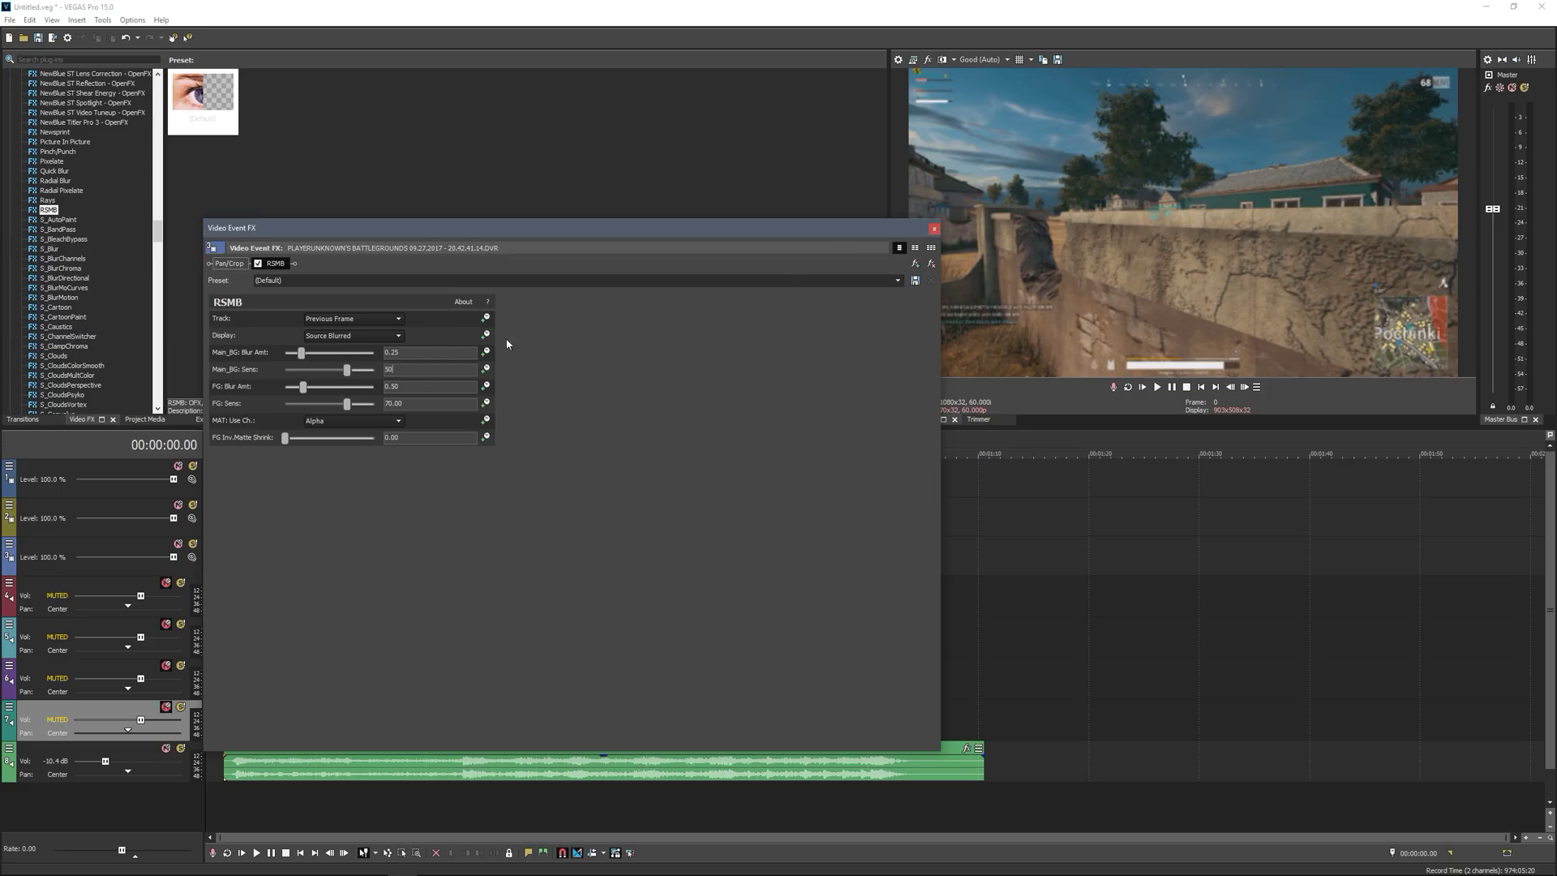
click(934, 229)
click(273, 561)
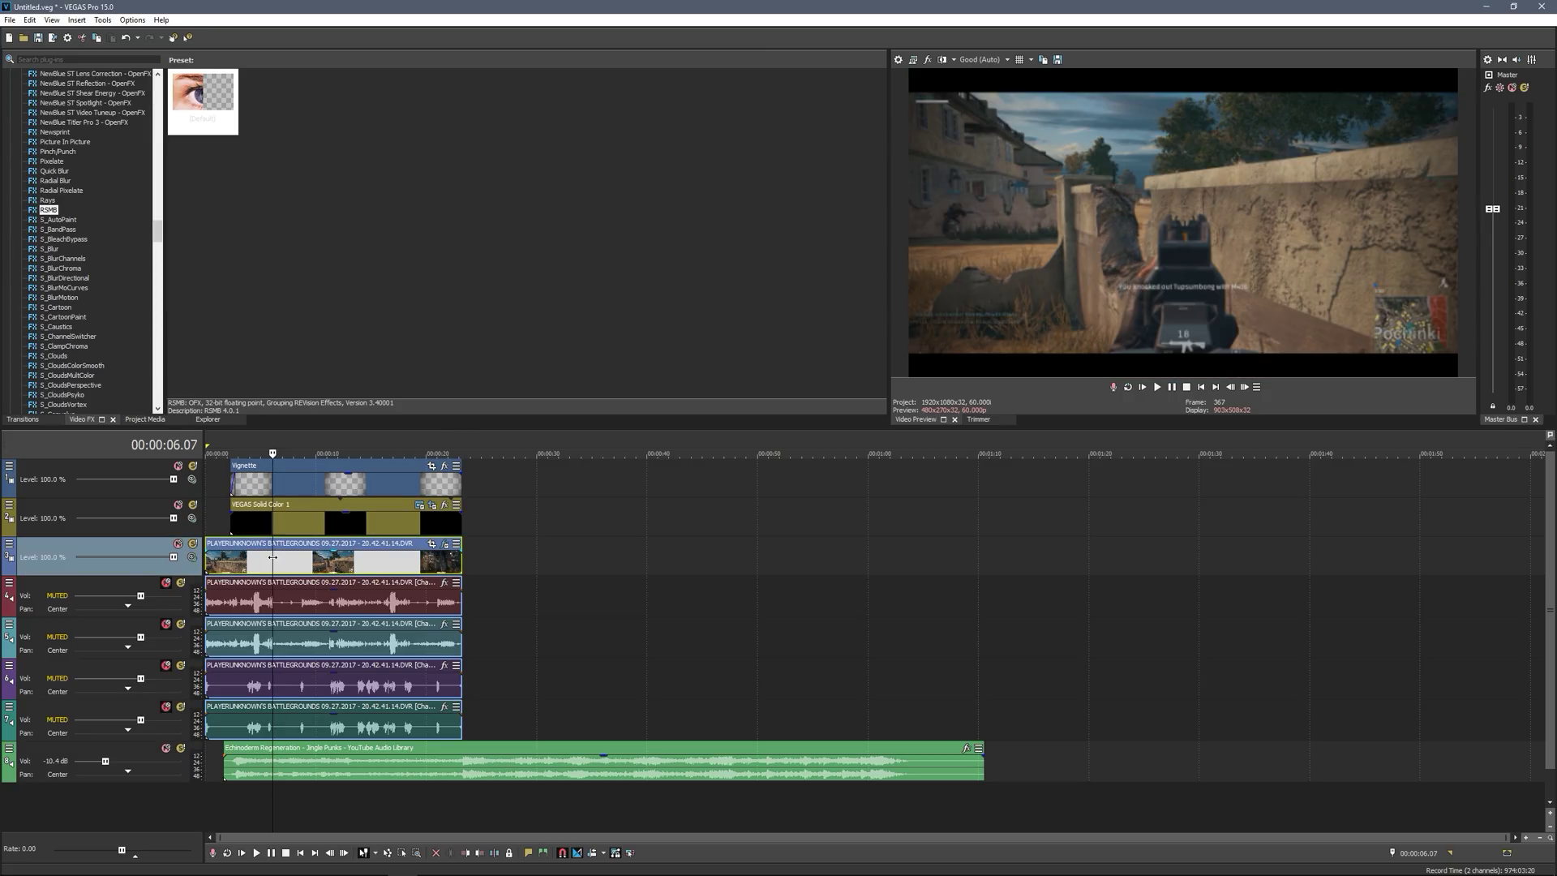
click(444, 544)
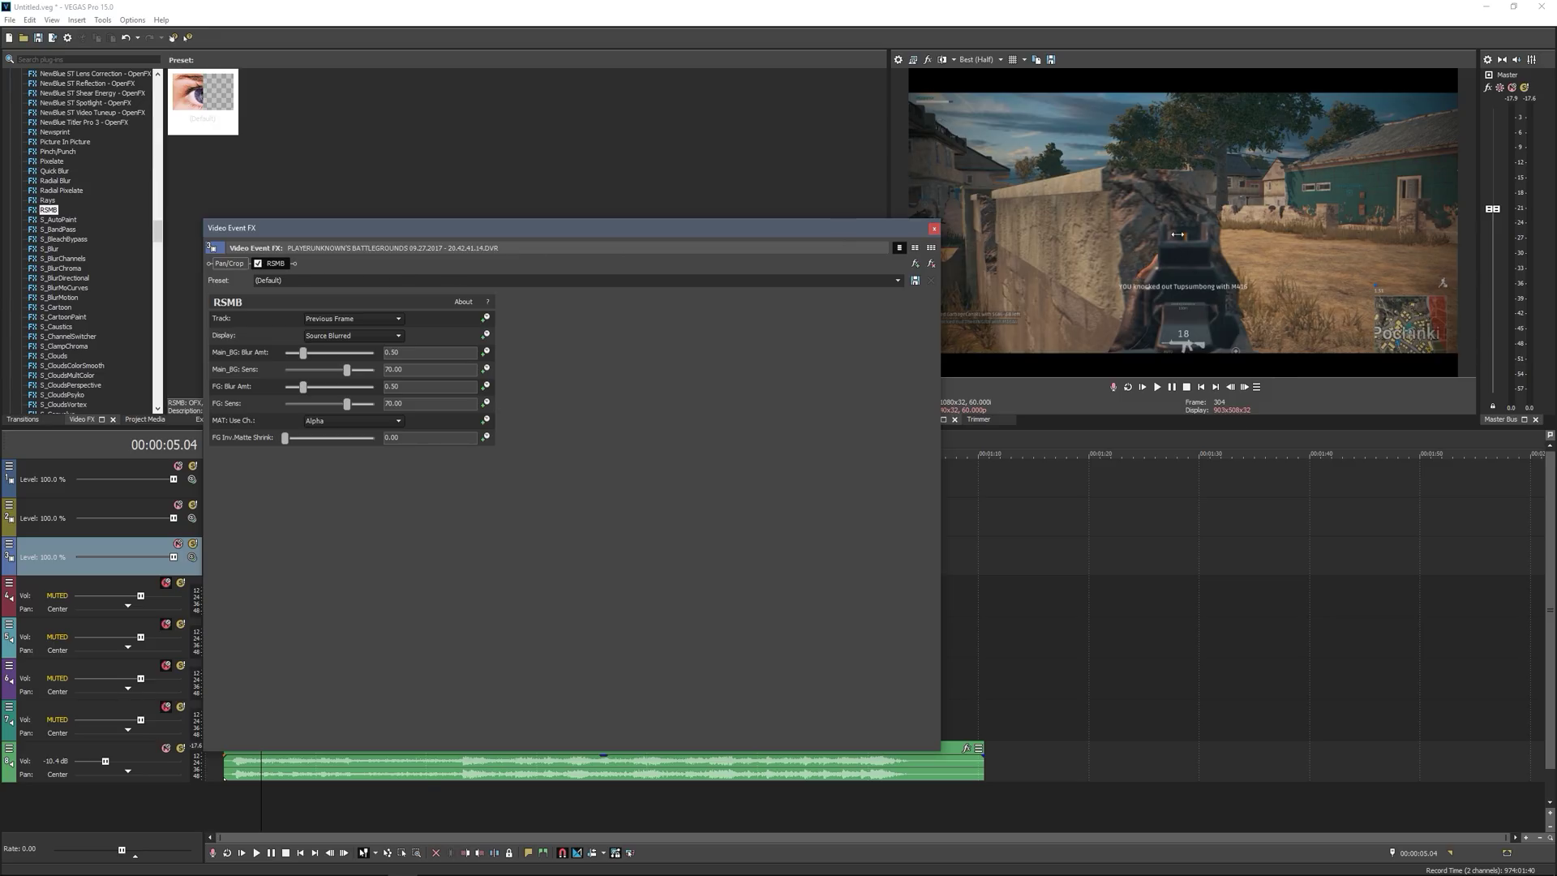
click(258, 263)
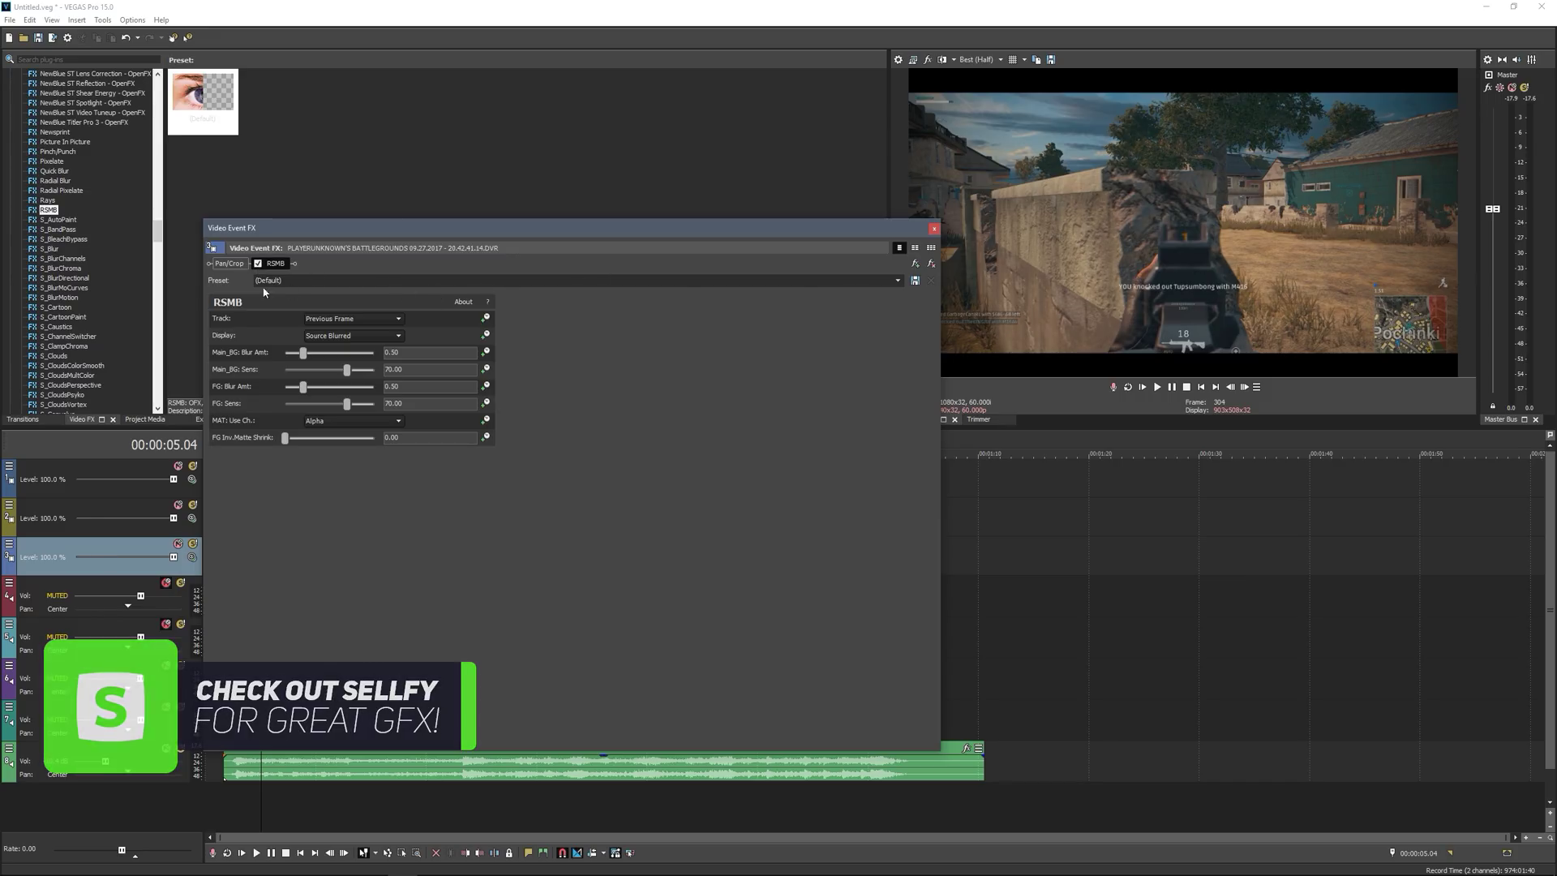
click(258, 263)
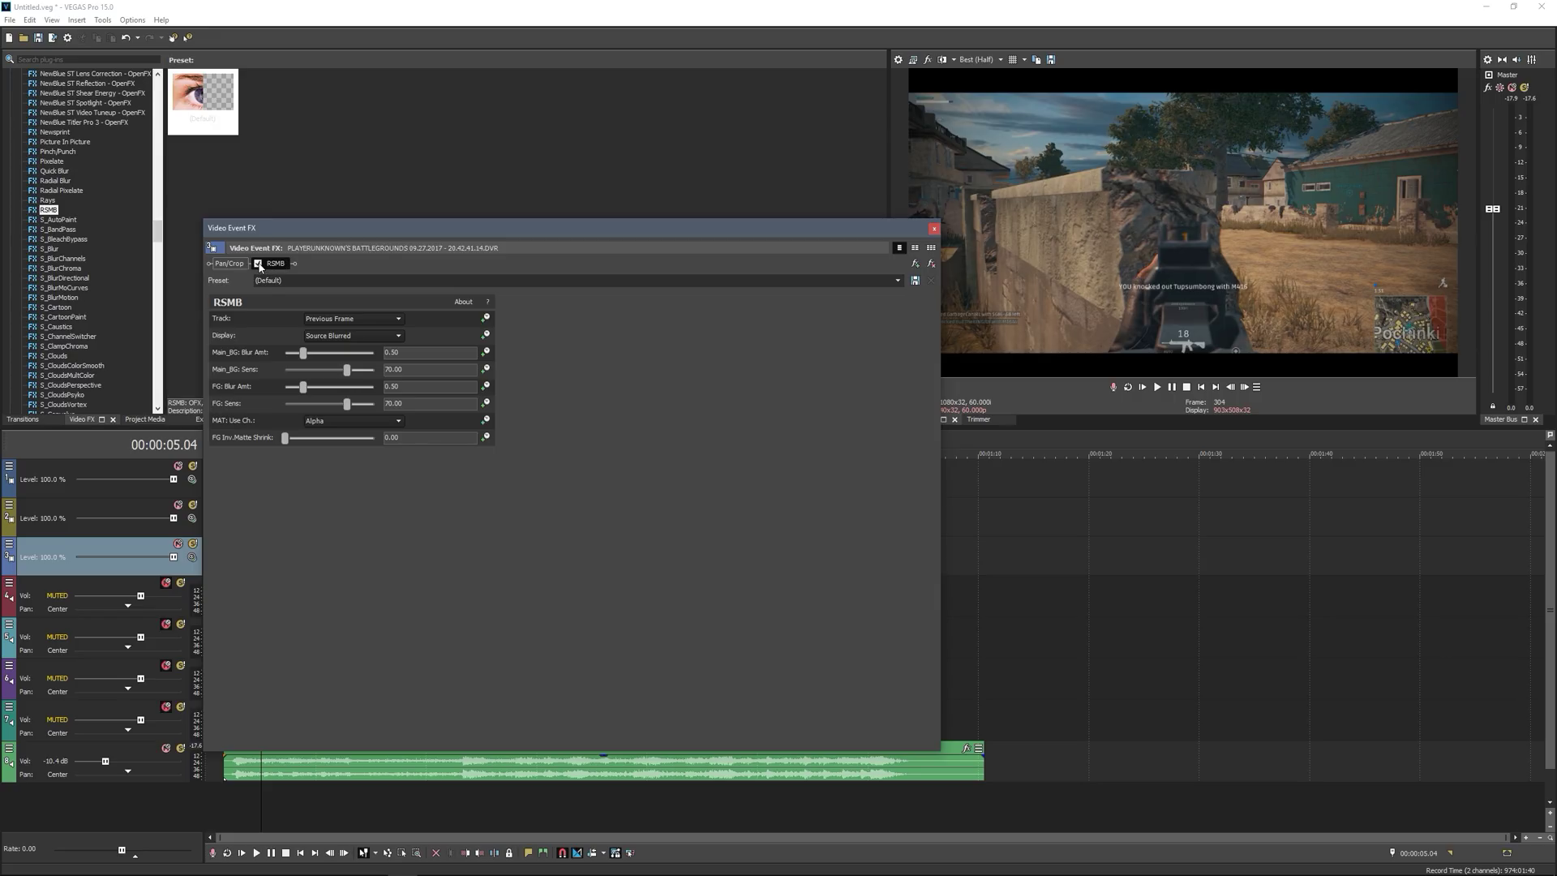
Close the gameplay clip's Video Event FX window
click(933, 229)
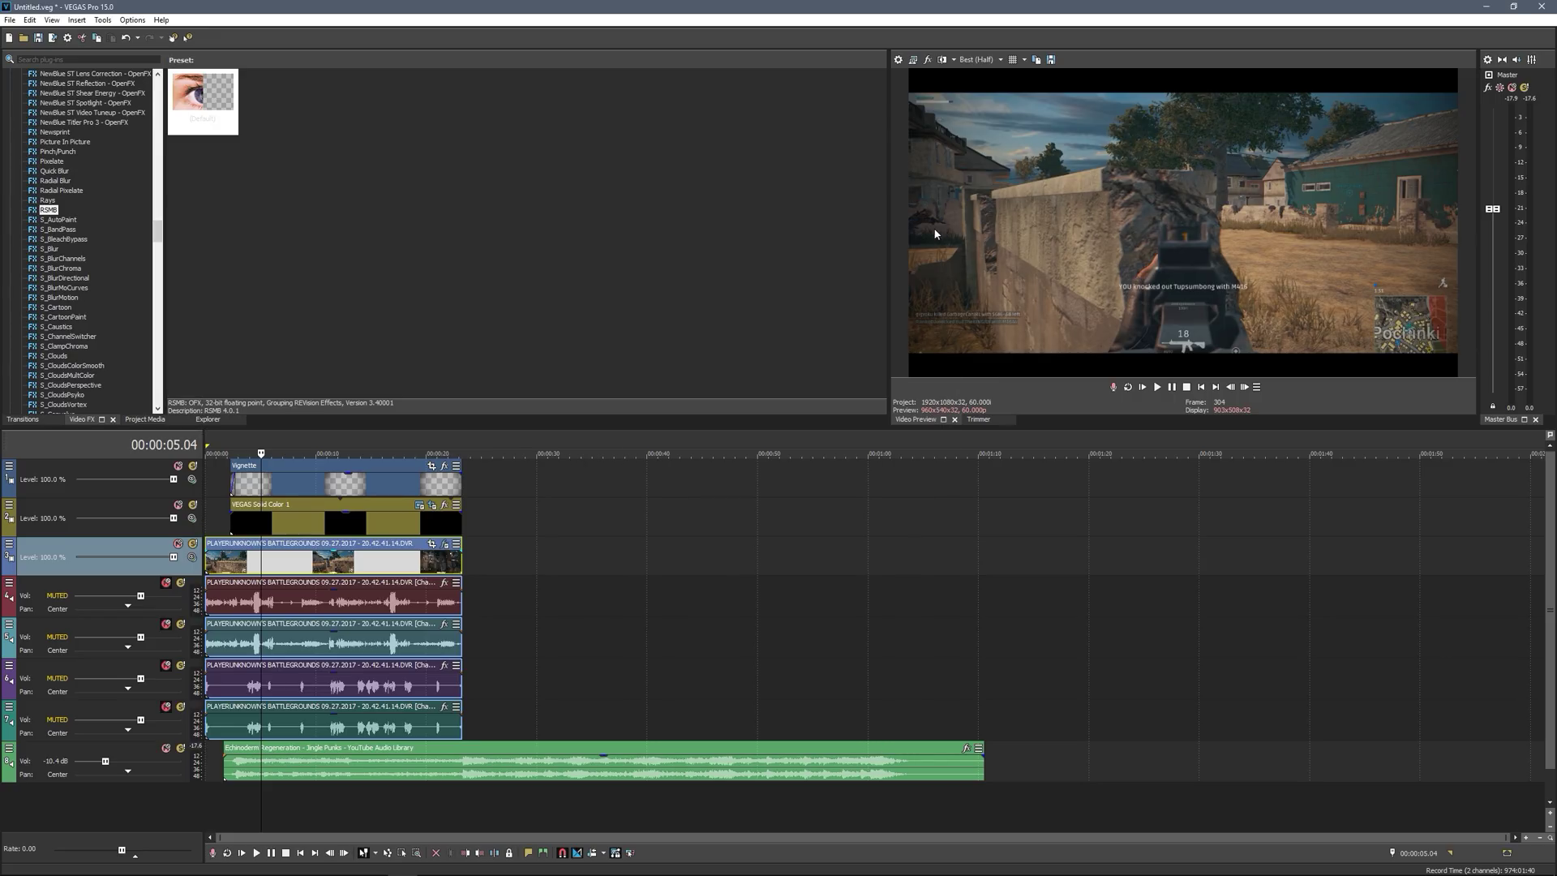